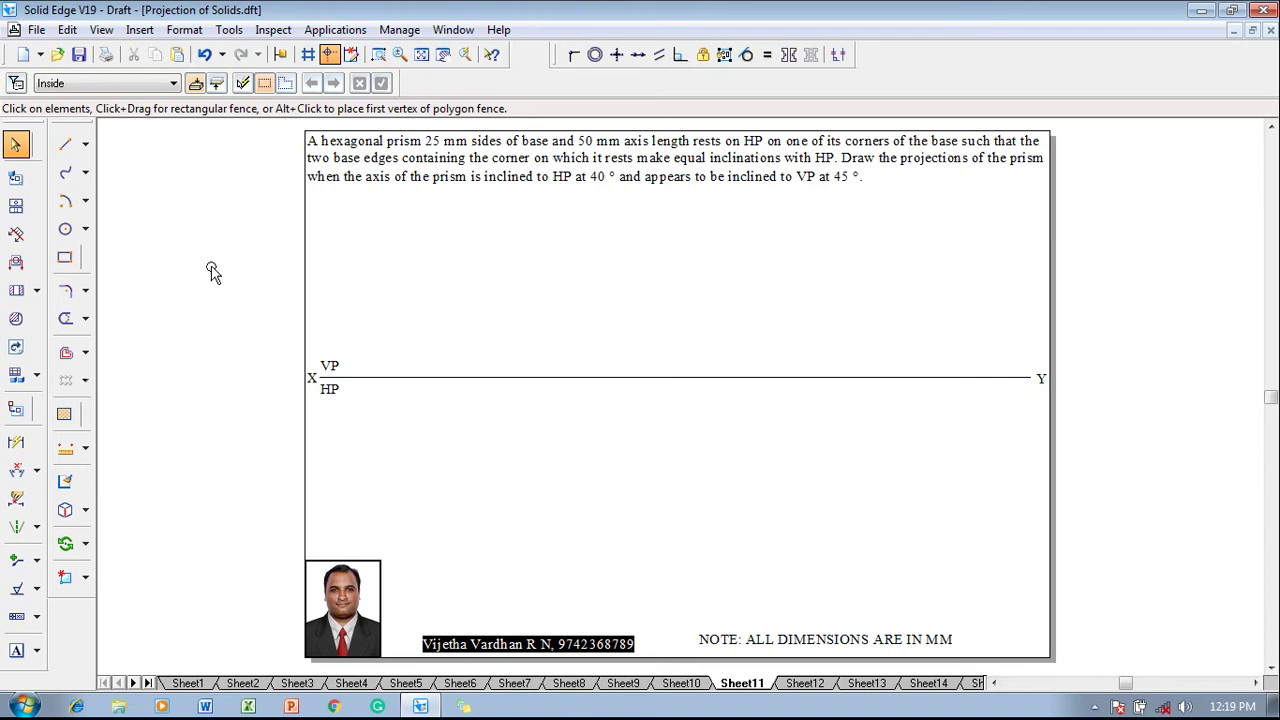
- Set the line width and line type for drawing visible outlines with the Line tool
left_click(65, 144)
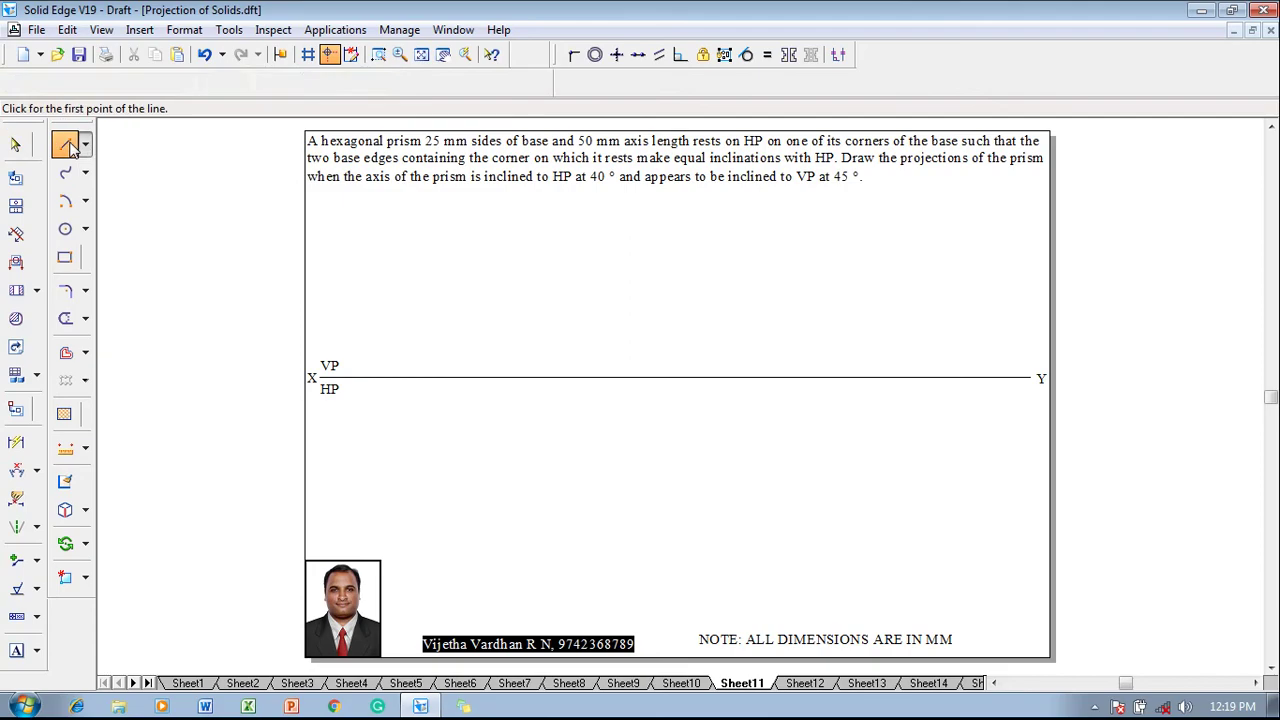
left_click(177, 83)
left_click(192, 163)
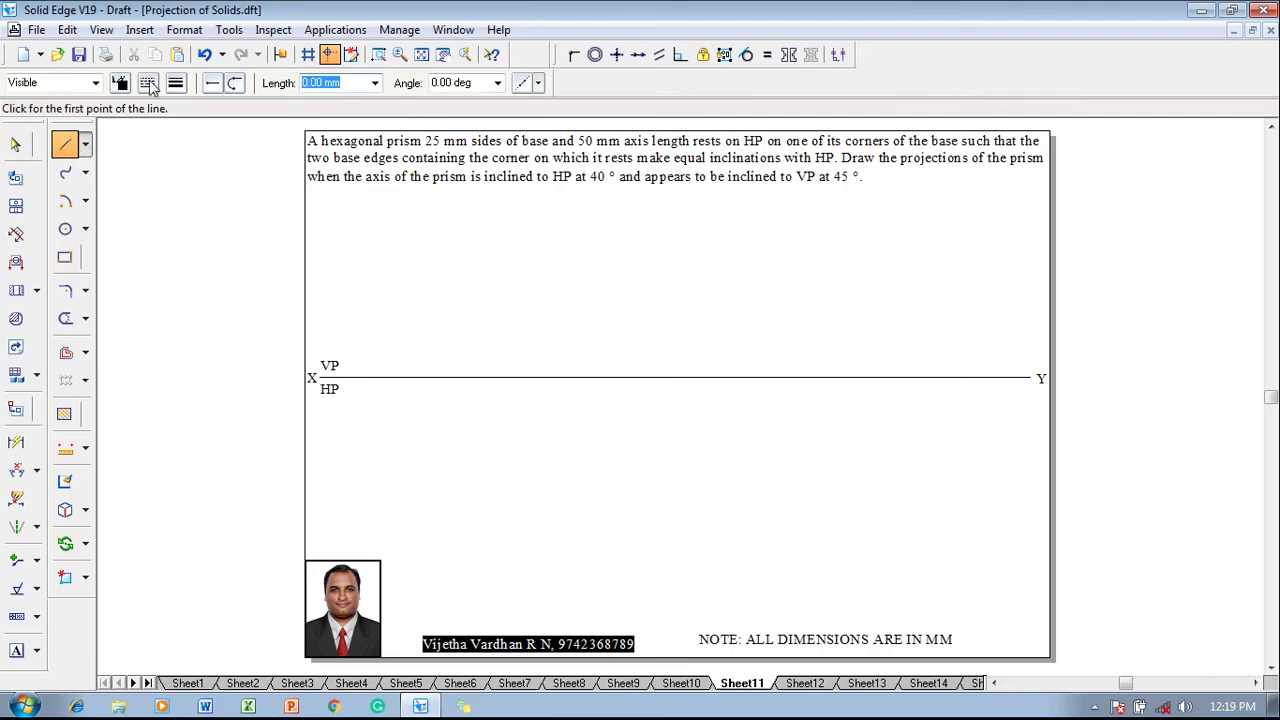
left_click(148, 83)
left_click(160, 112)
key("Escape")
- Run the nSidePolygon macro from the Solid Edge bin folder
left_click(338, 31)
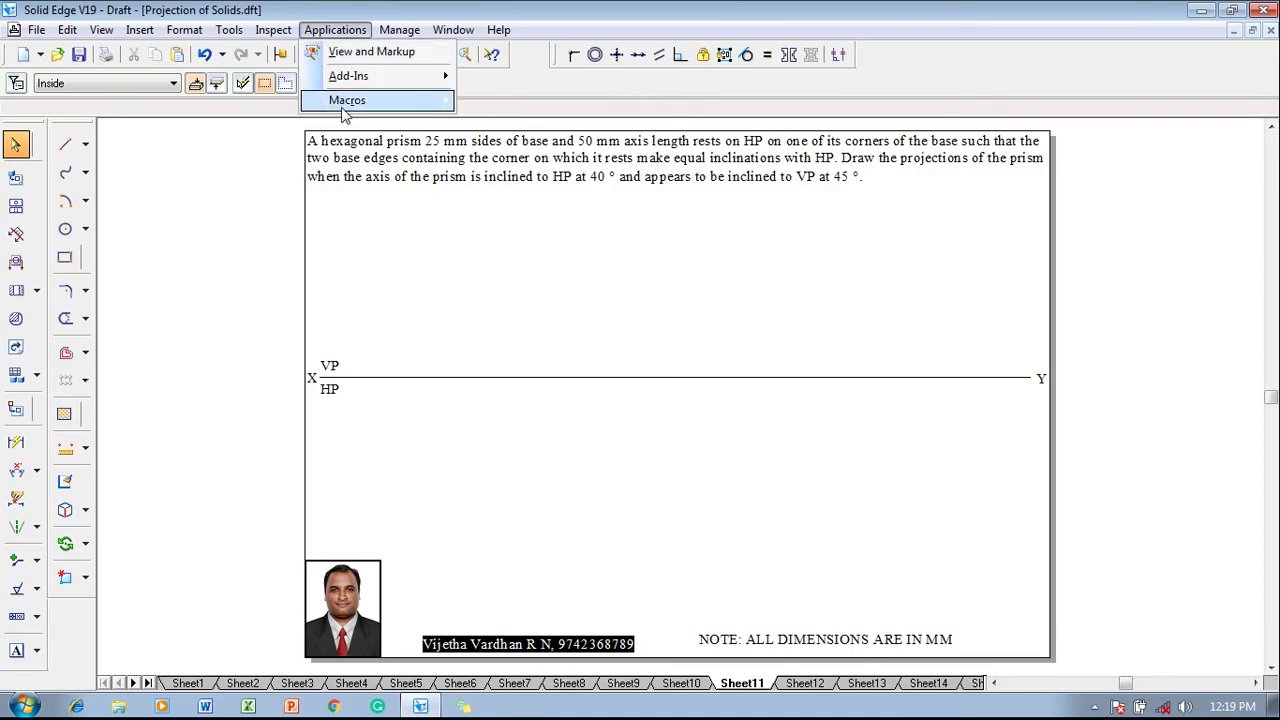
mouse_move(346, 110)
left_click(498, 103)
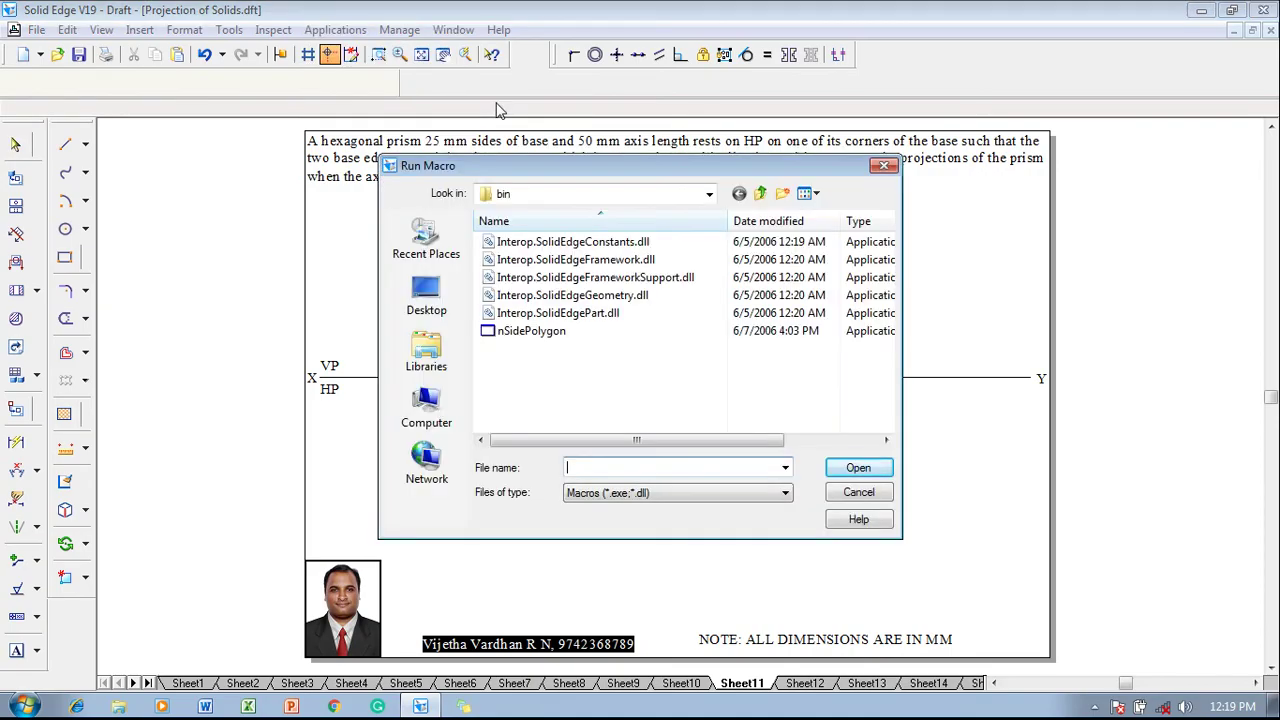
left_click(537, 333)
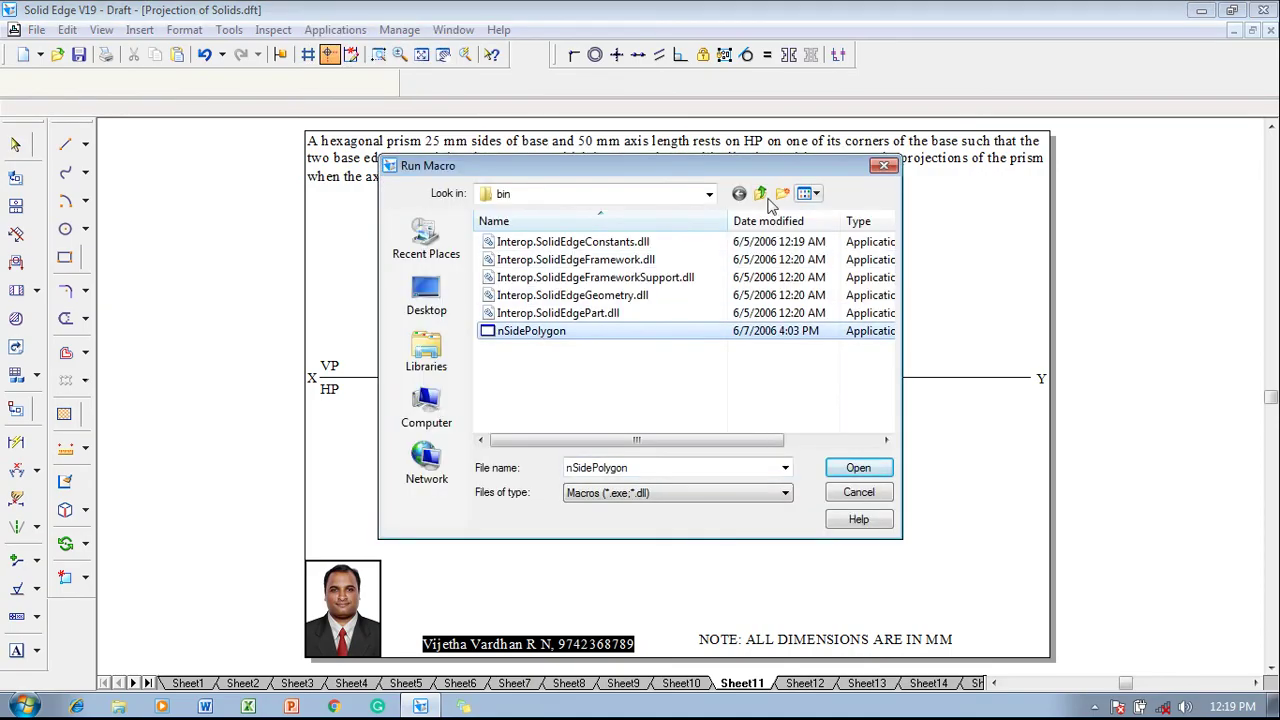
left_click(709, 194)
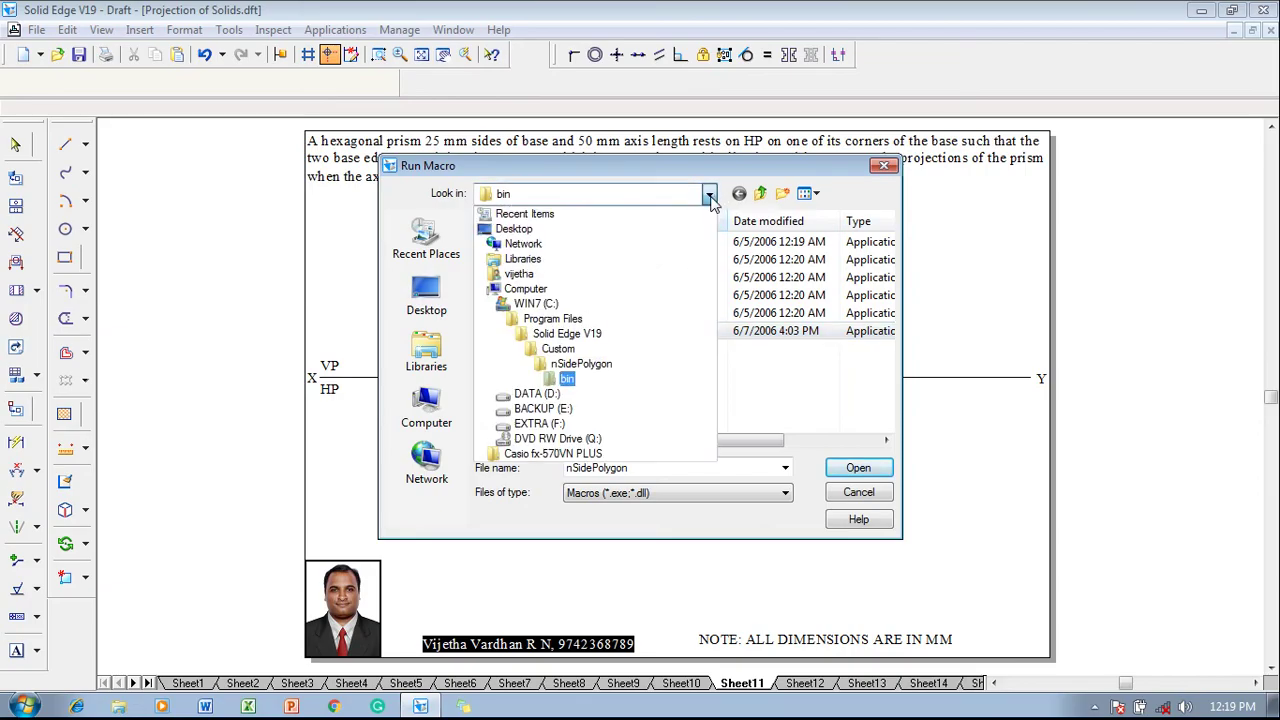
left_click(782, 416)
left_click(853, 468)
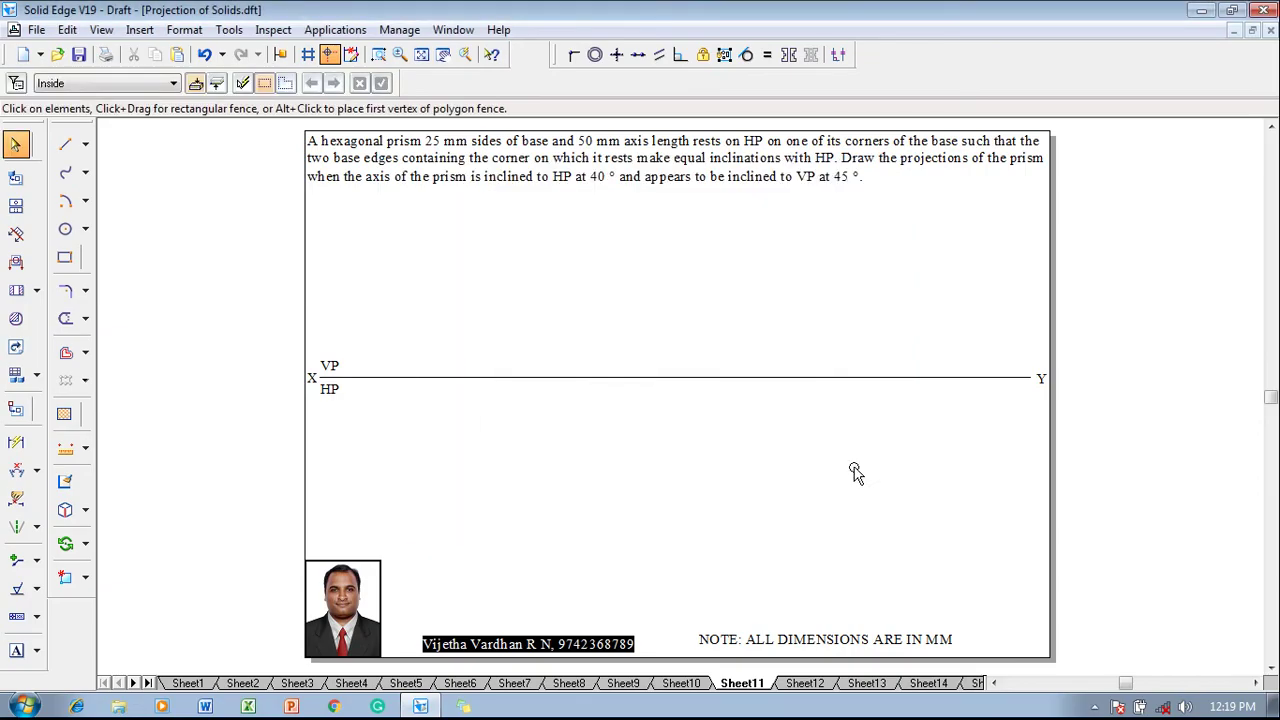
- Define a six-sided polygon with a flat length of 25 mm and place it below the XY line near Y
left_click(482, 305)
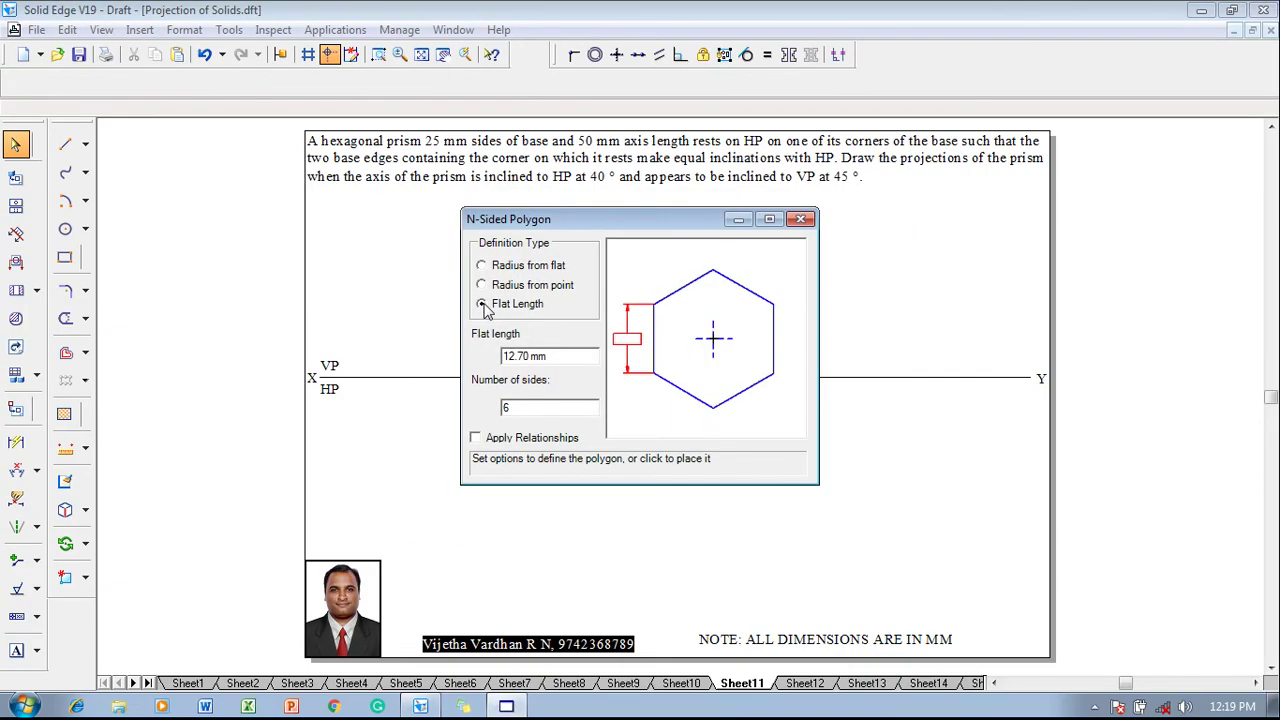
left_click_drag(530, 356, 478, 363)
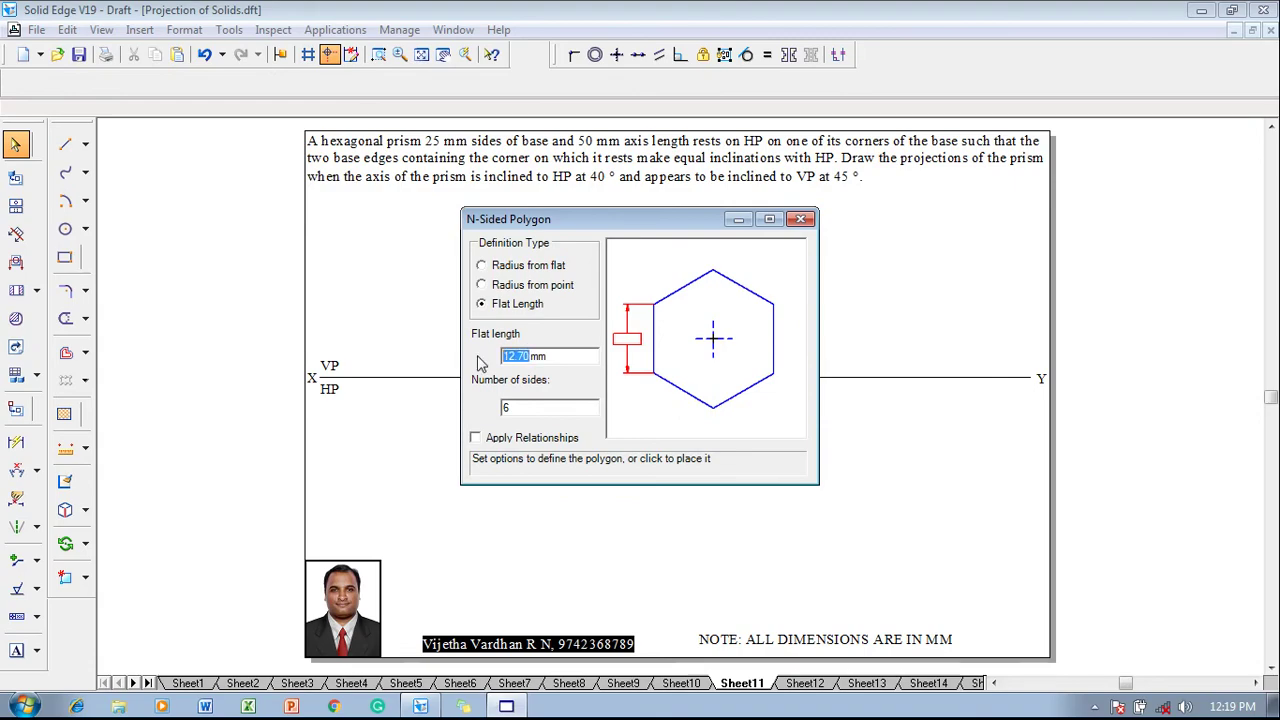
type("25")
left_click(516, 410)
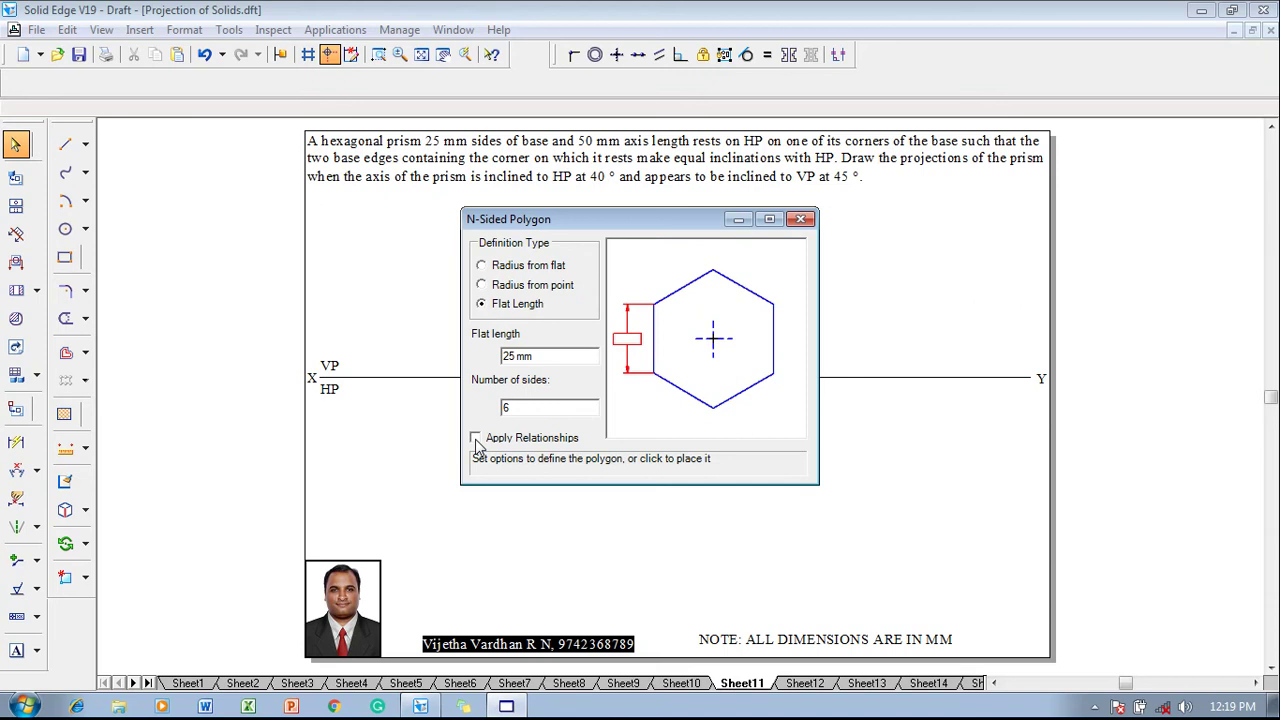
left_click(924, 455)
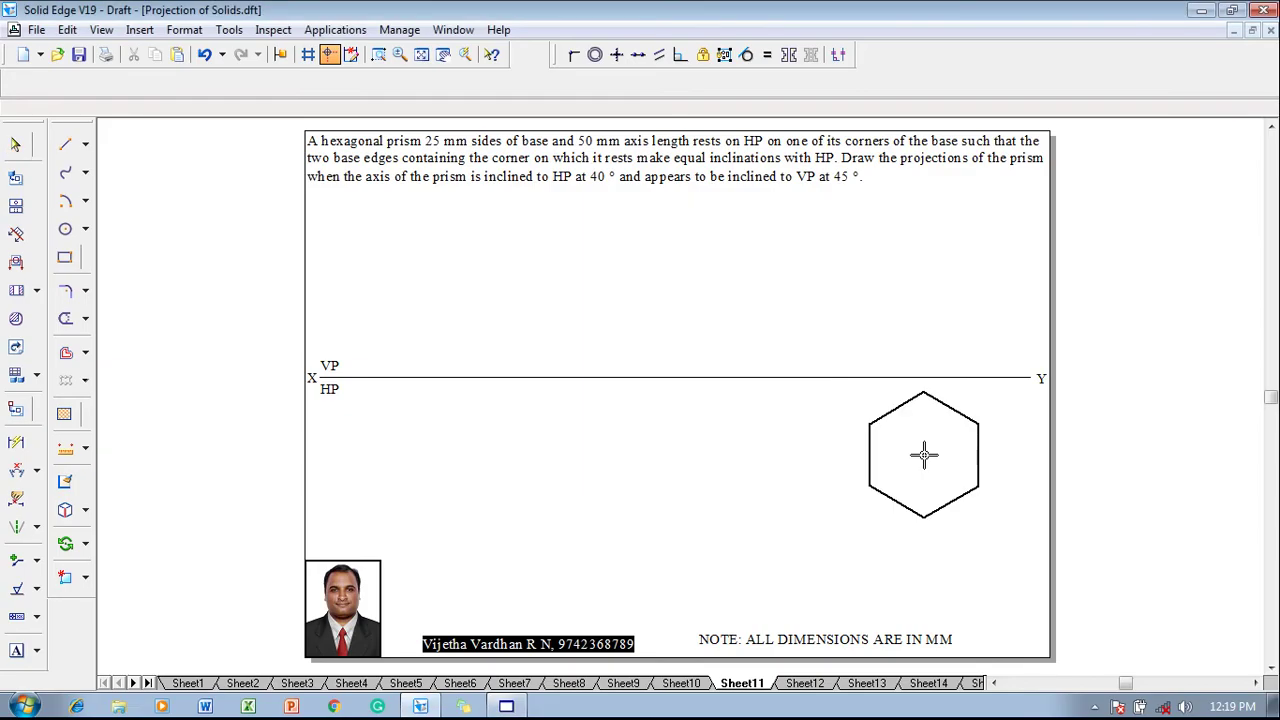
key("Escape")
- Rotate the hexagon 30° clockwise about its lowest corner so one side is horizontal, and move it below XY near X
left_click_drag(991, 543, 845, 385)
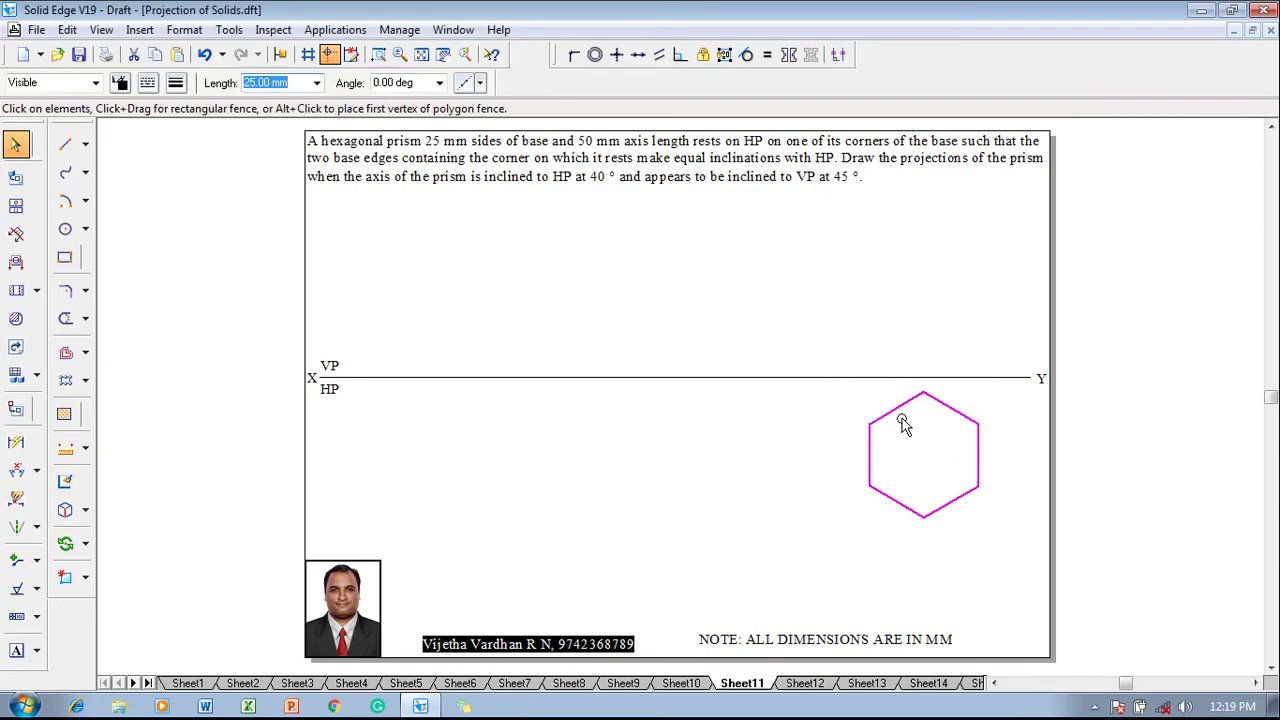
left_click(65, 543)
left_click(924, 517)
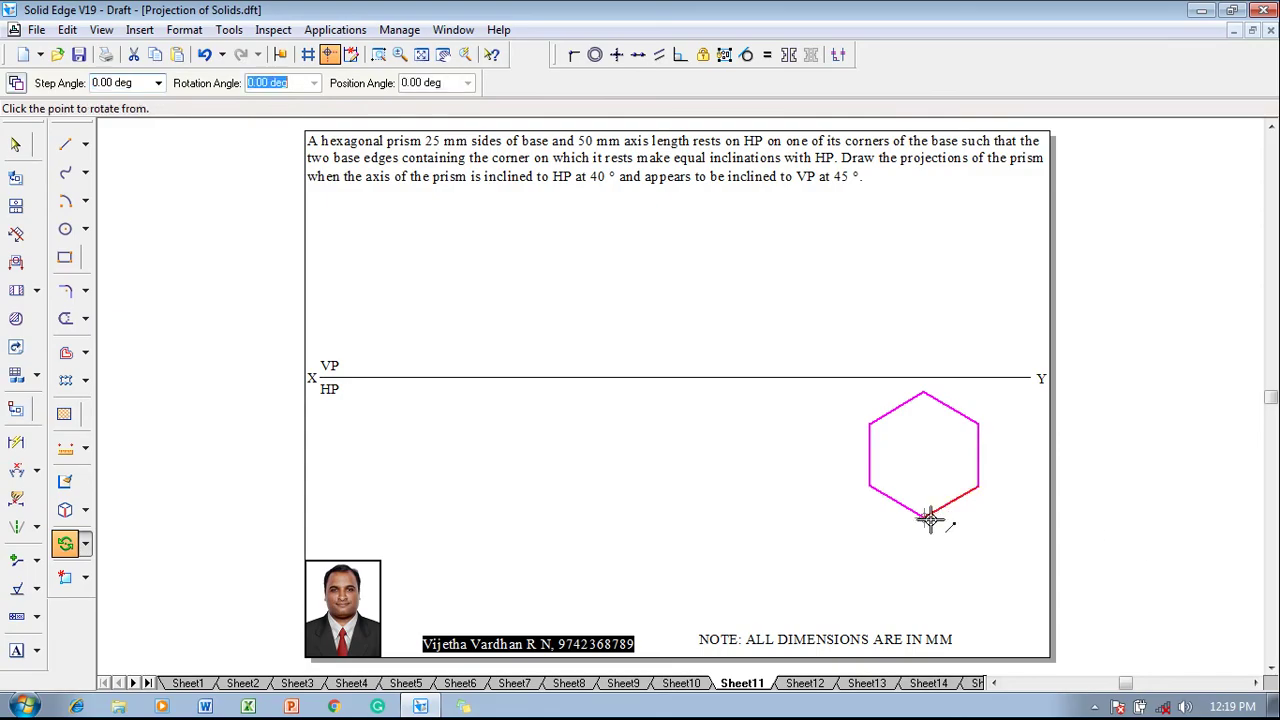
left_click(977, 490)
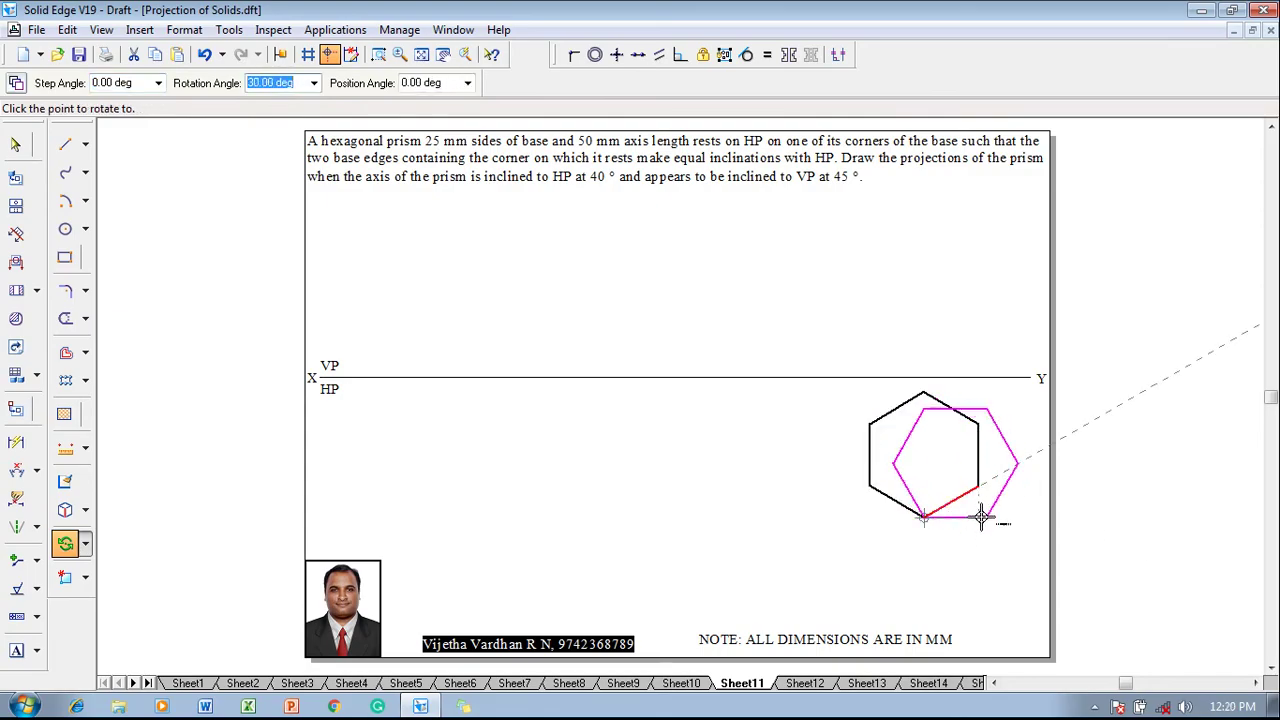
left_click(982, 516)
left_click_drag(998, 506, 484, 506)
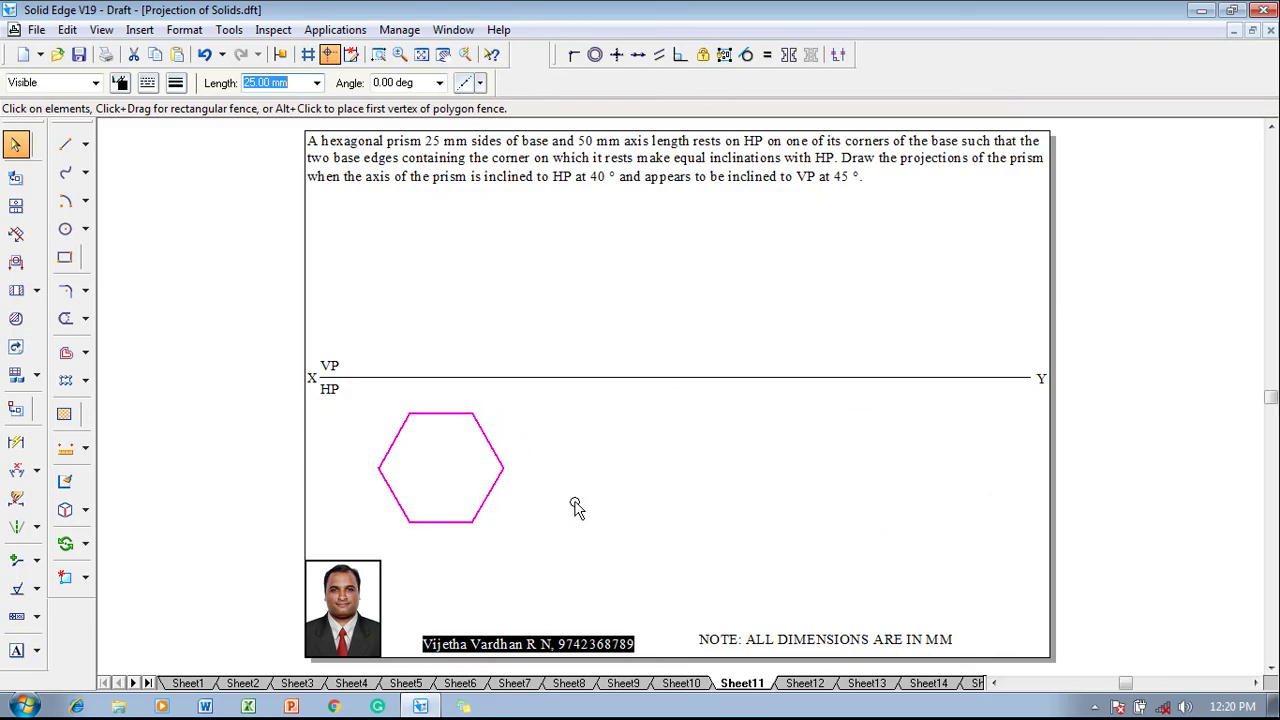
key("Escape")
- Draw the hexagon's horizontal diagonal and its lower-left to upper-right diagonal with a 0.13 mm line width
left_click(65, 144)
left_click(177, 88)
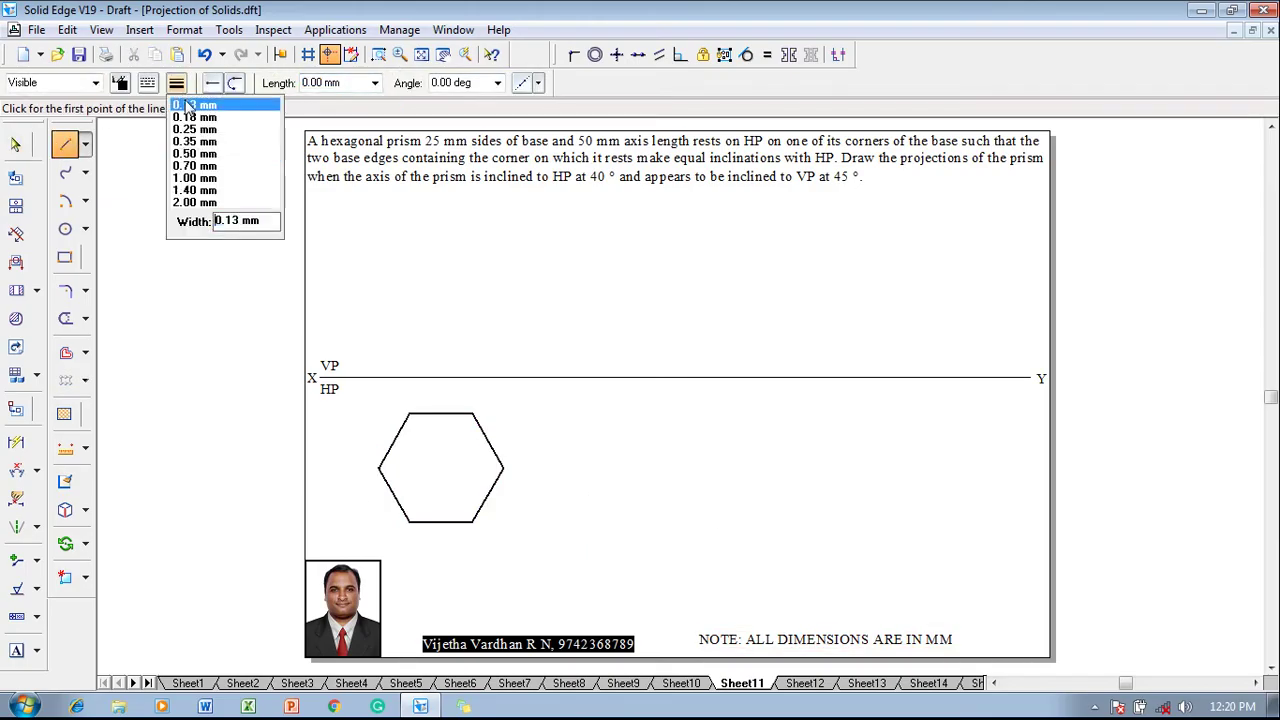
left_click(190, 105)
left_click(379, 467)
left_click(503, 467)
left_click(379, 467)
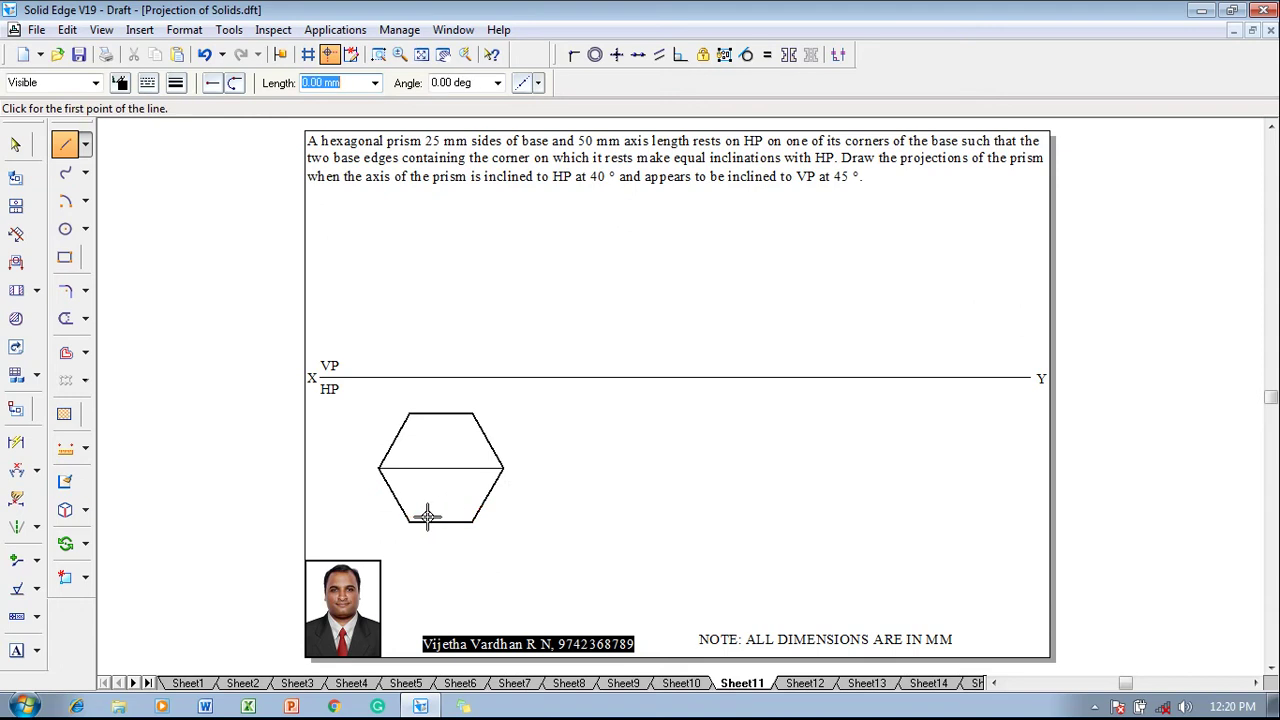
left_click(409, 521)
left_click(470, 415)
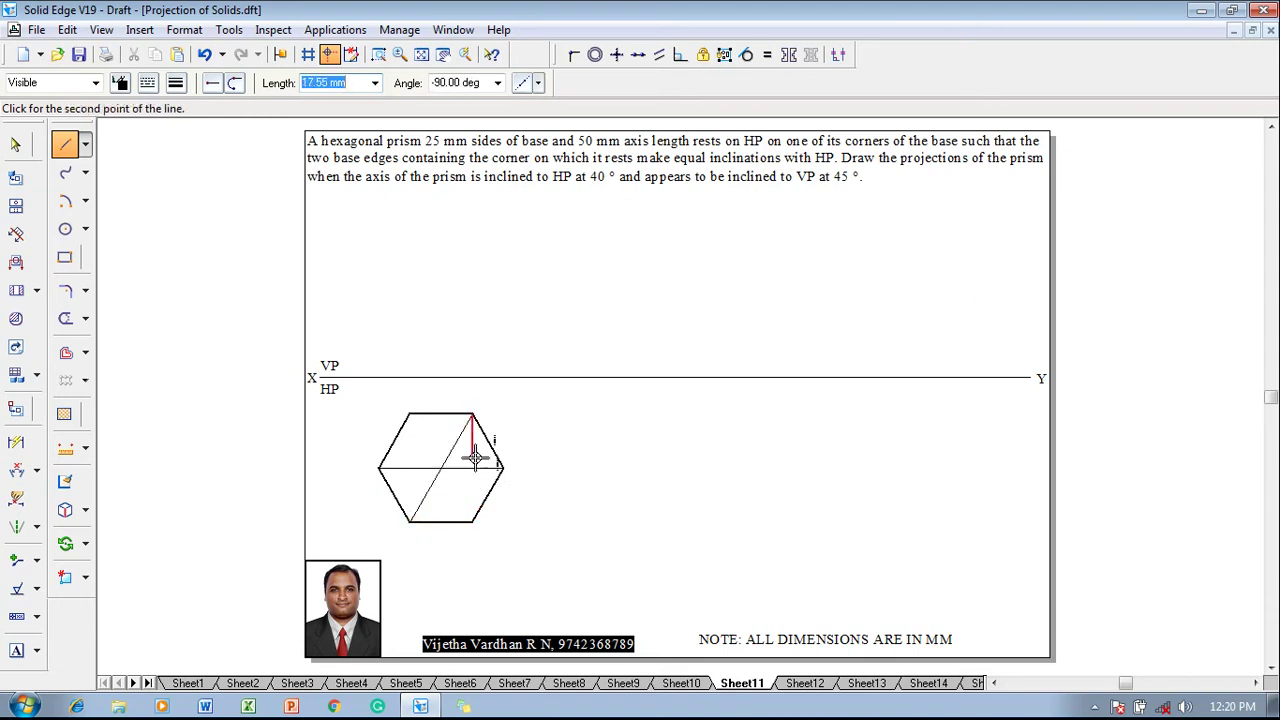
- Draw vertical projector lines from the hexagon's centre, its left and right corners and its two lower corners up to the XY line
left_click(441, 467)
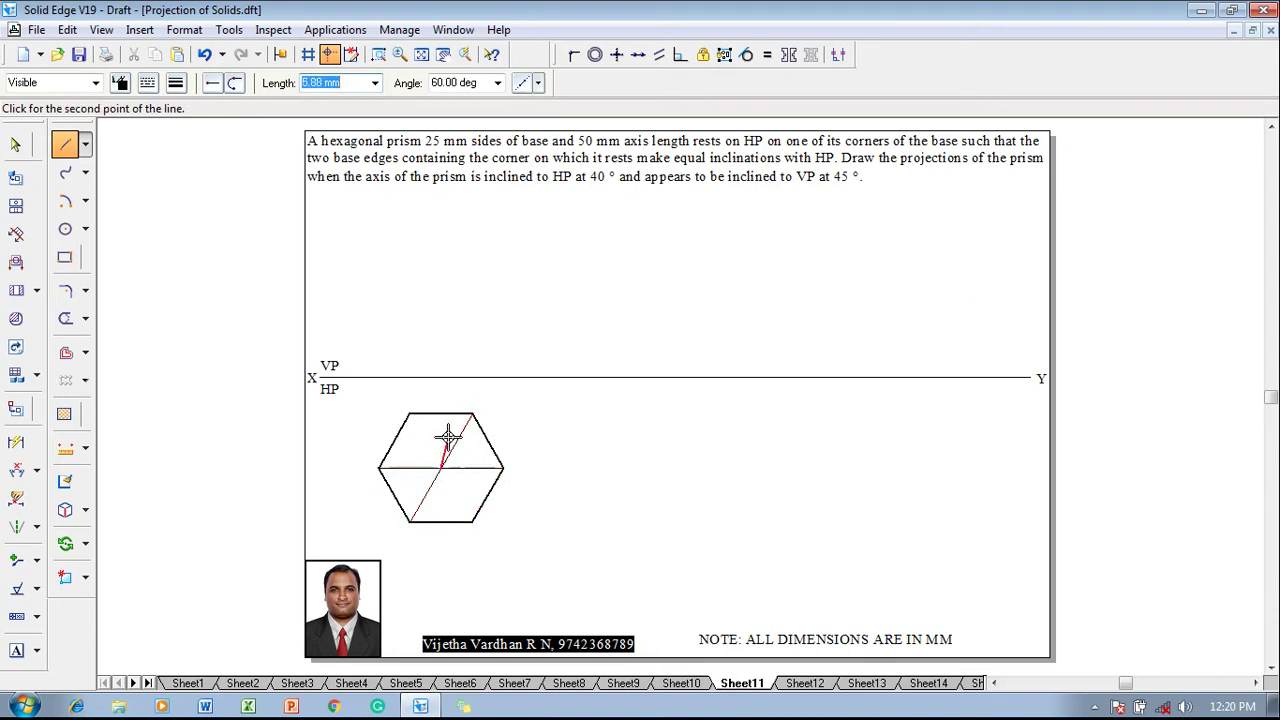
left_click(441, 378)
right_click(477, 388)
left_click(379, 467)
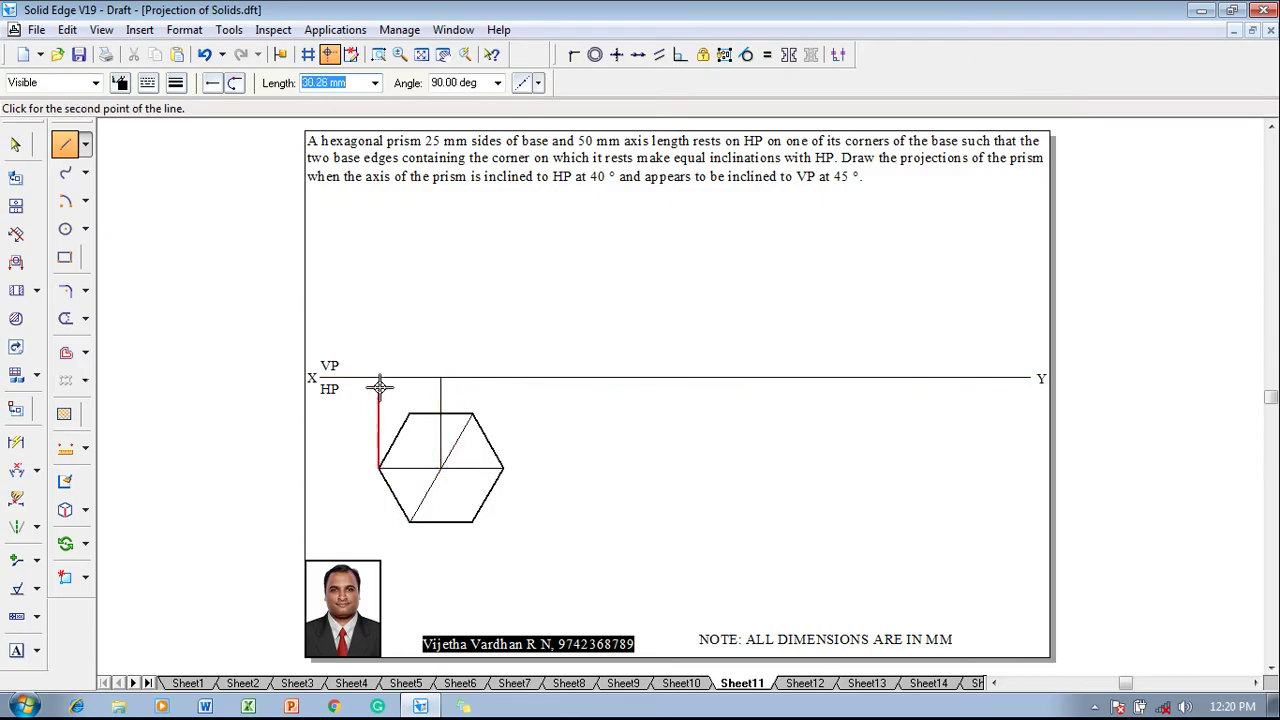
left_click(379, 378)
left_click(409, 521)
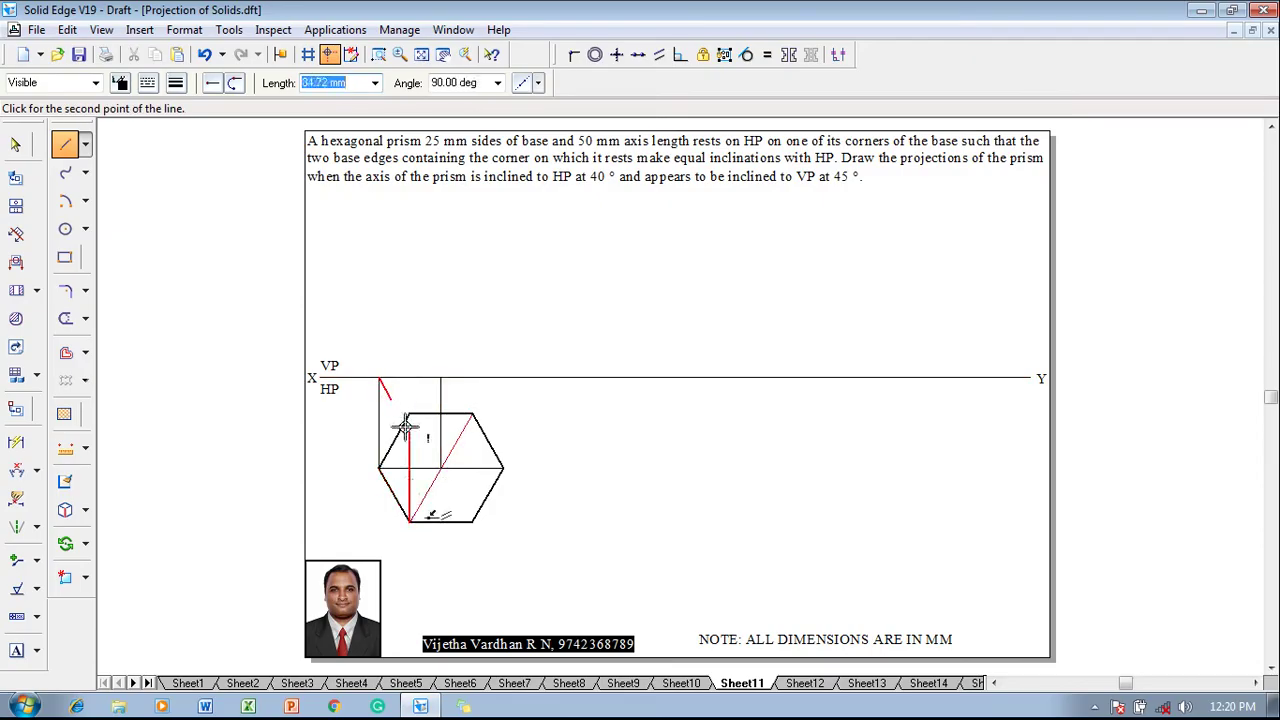
left_click(409, 378)
left_click(503, 467)
left_click(505, 378)
left_click(473, 521)
left_click(473, 378)
right_click(524, 354)
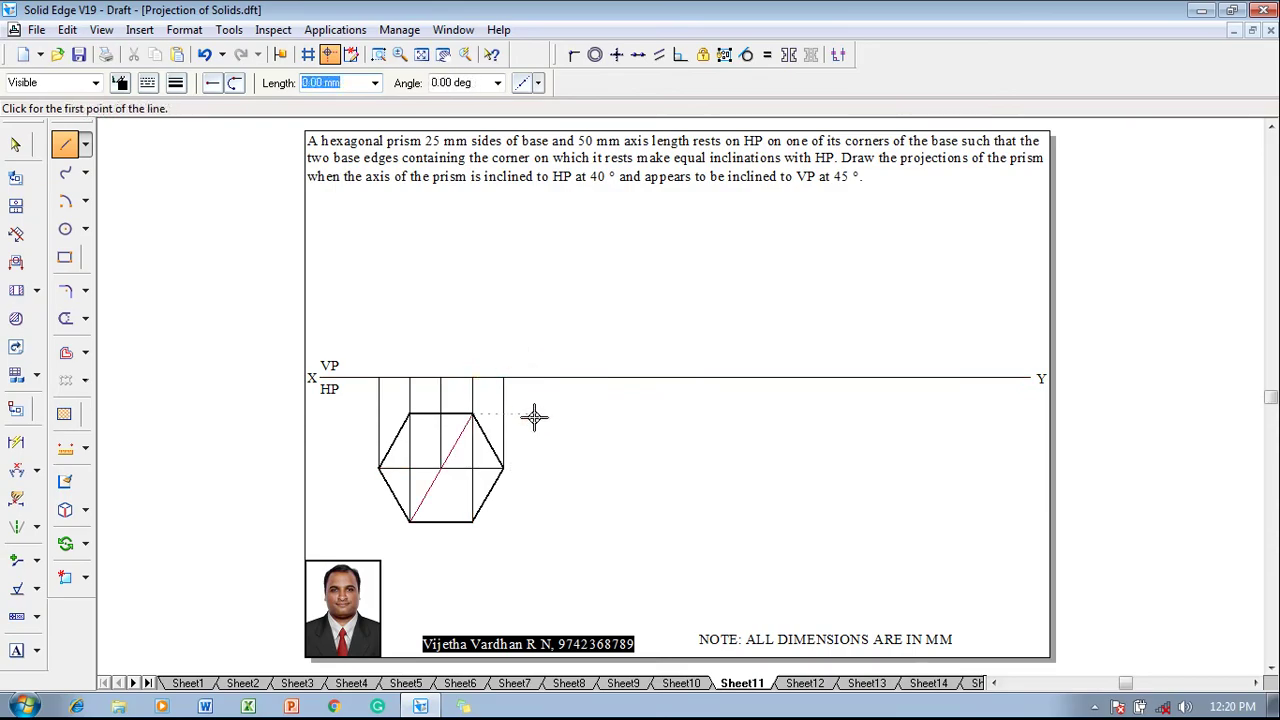
key("Escape")
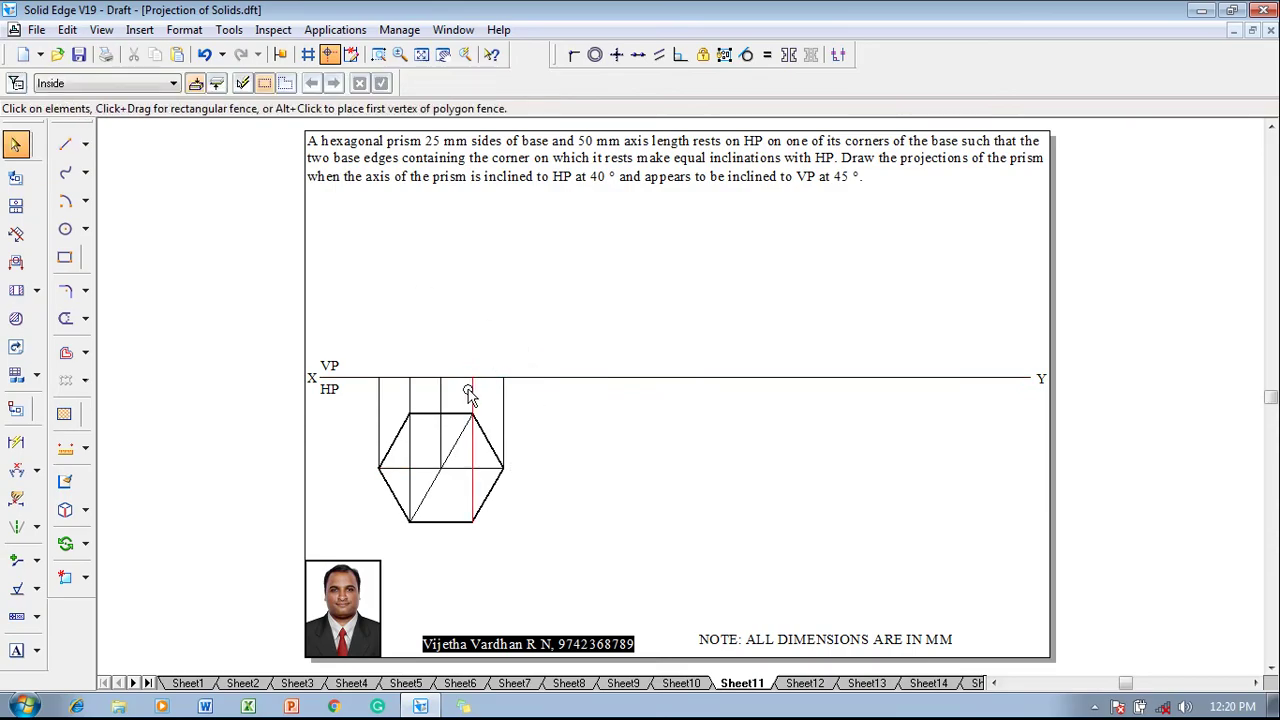
- Draw a 50 mm wide, 50 mm high rectangle with 0.50 mm lines on XY directly above the hexagon as the front view
left_click(64, 257)
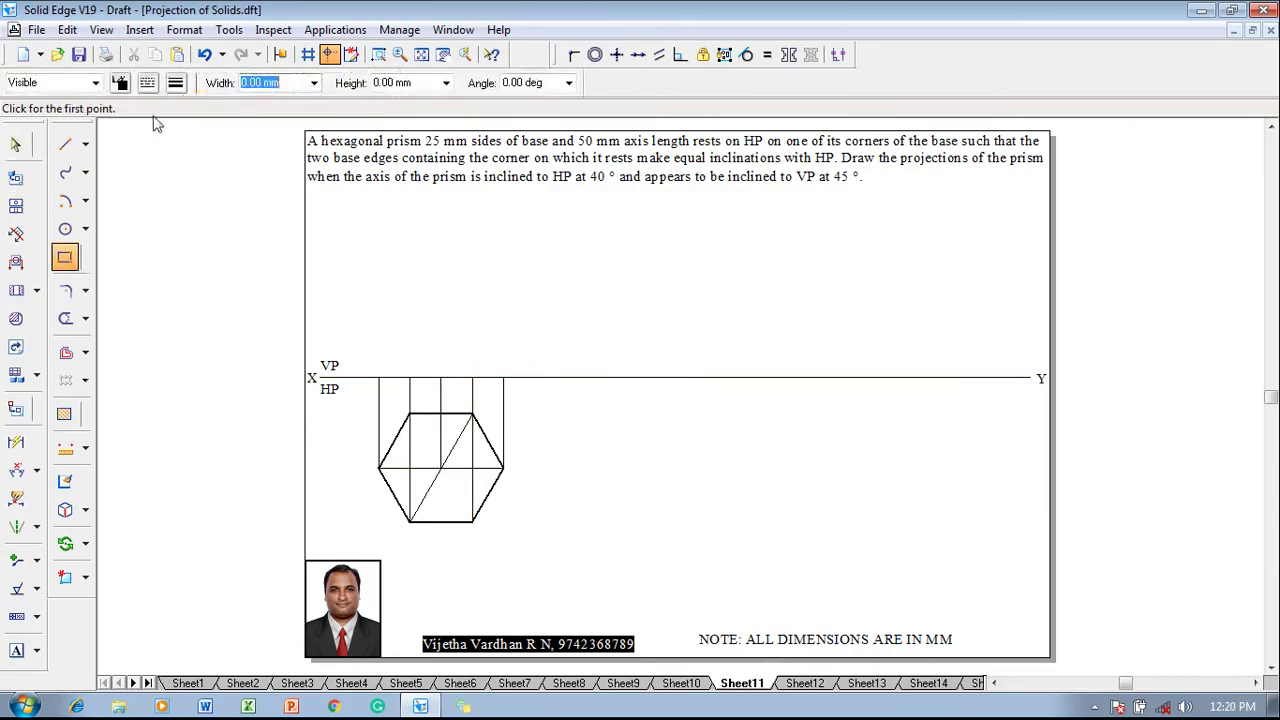
left_click(177, 86)
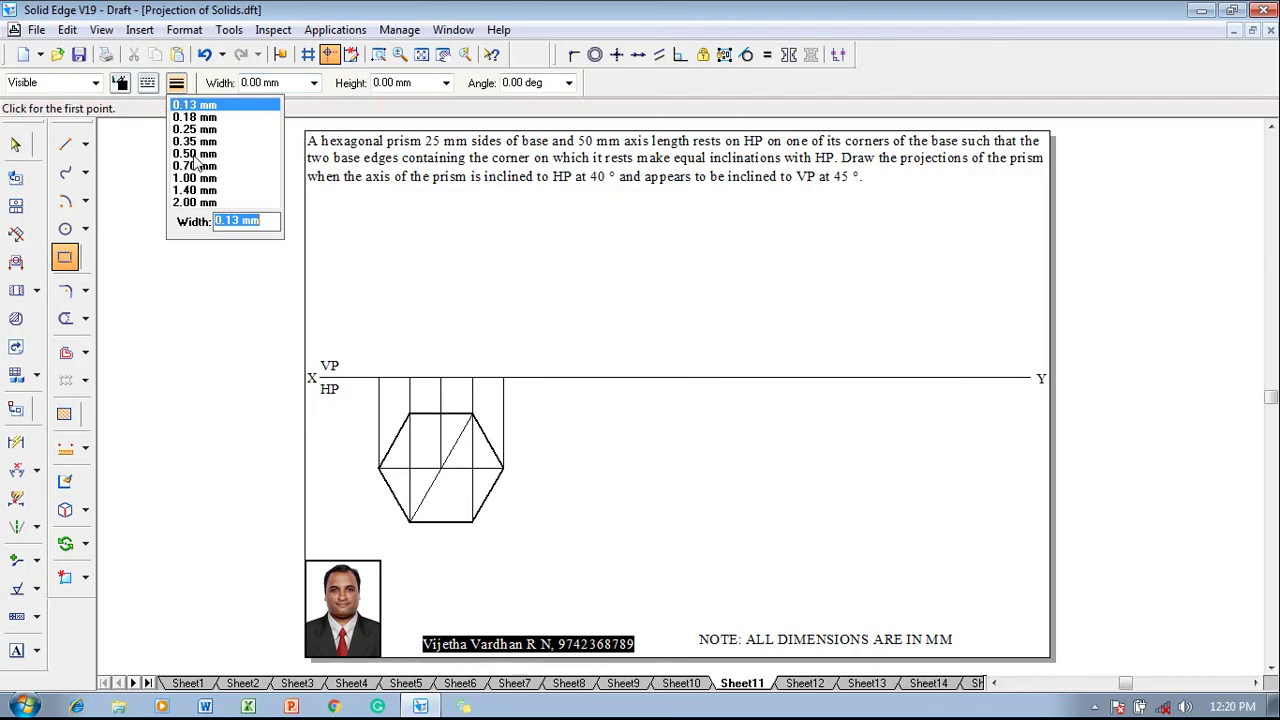
left_click(195, 153)
left_click(379, 383)
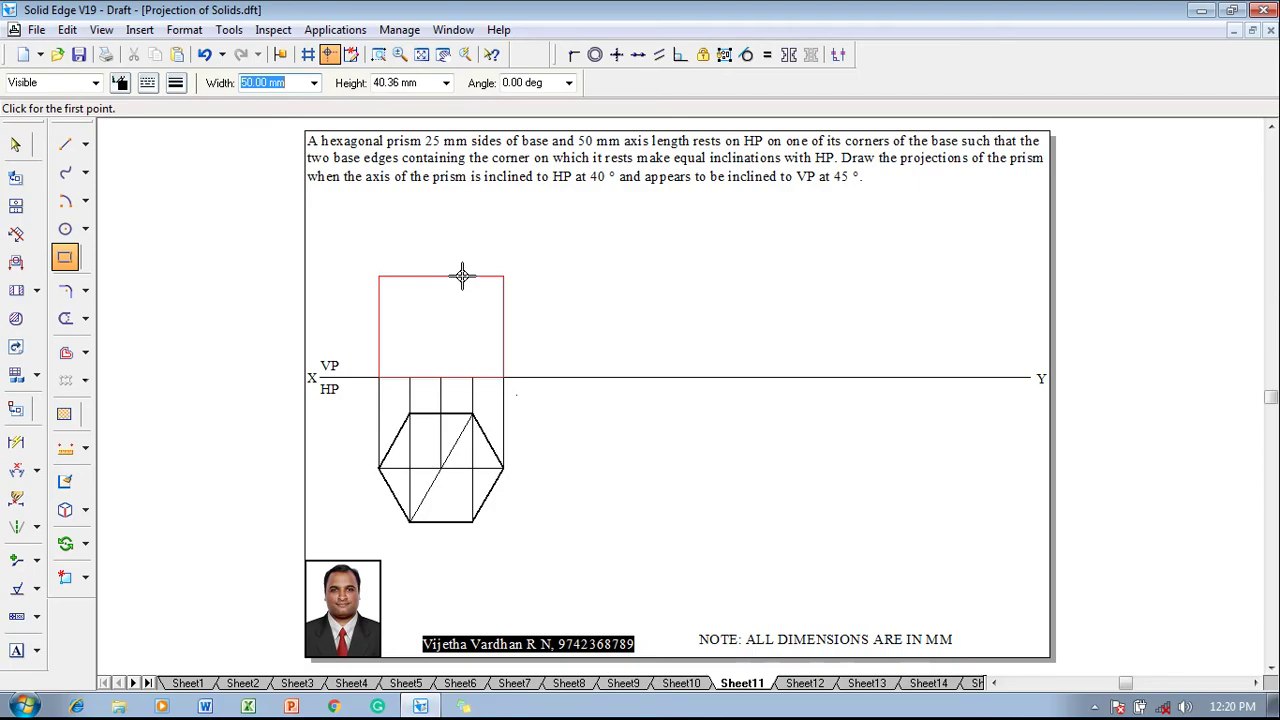
key("Tab")
type("5")
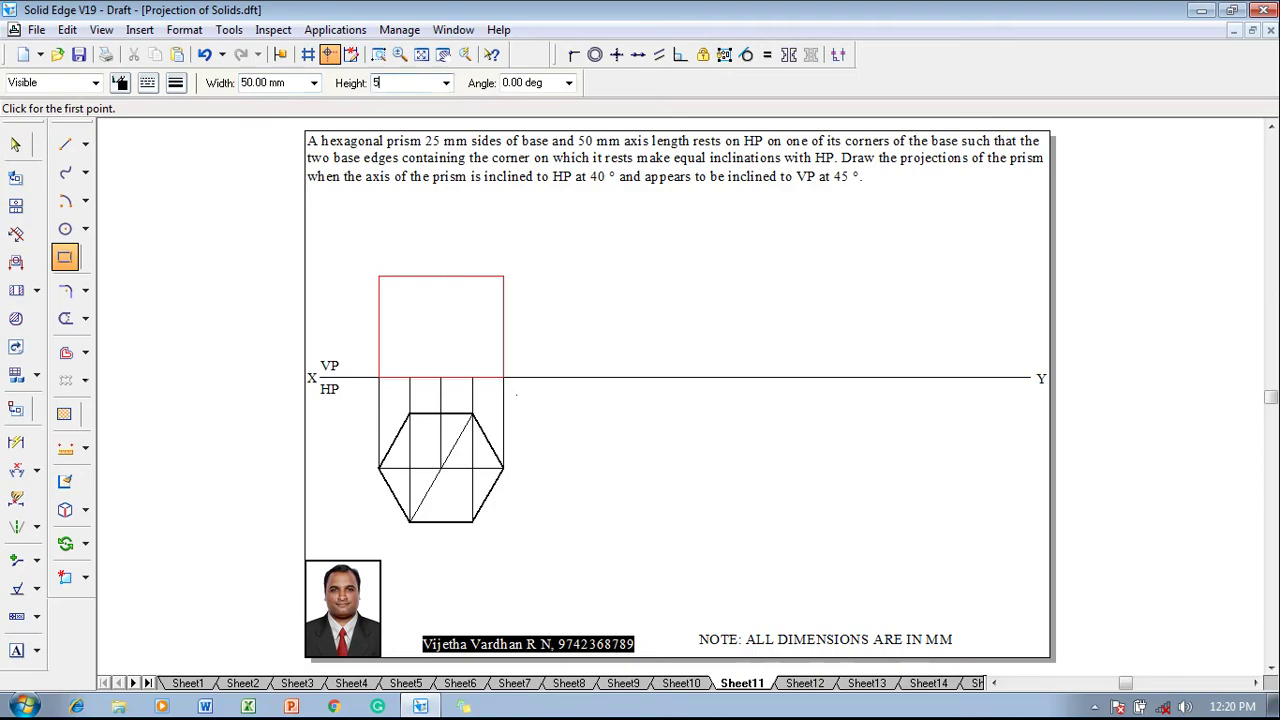
type("0")
key("Return")
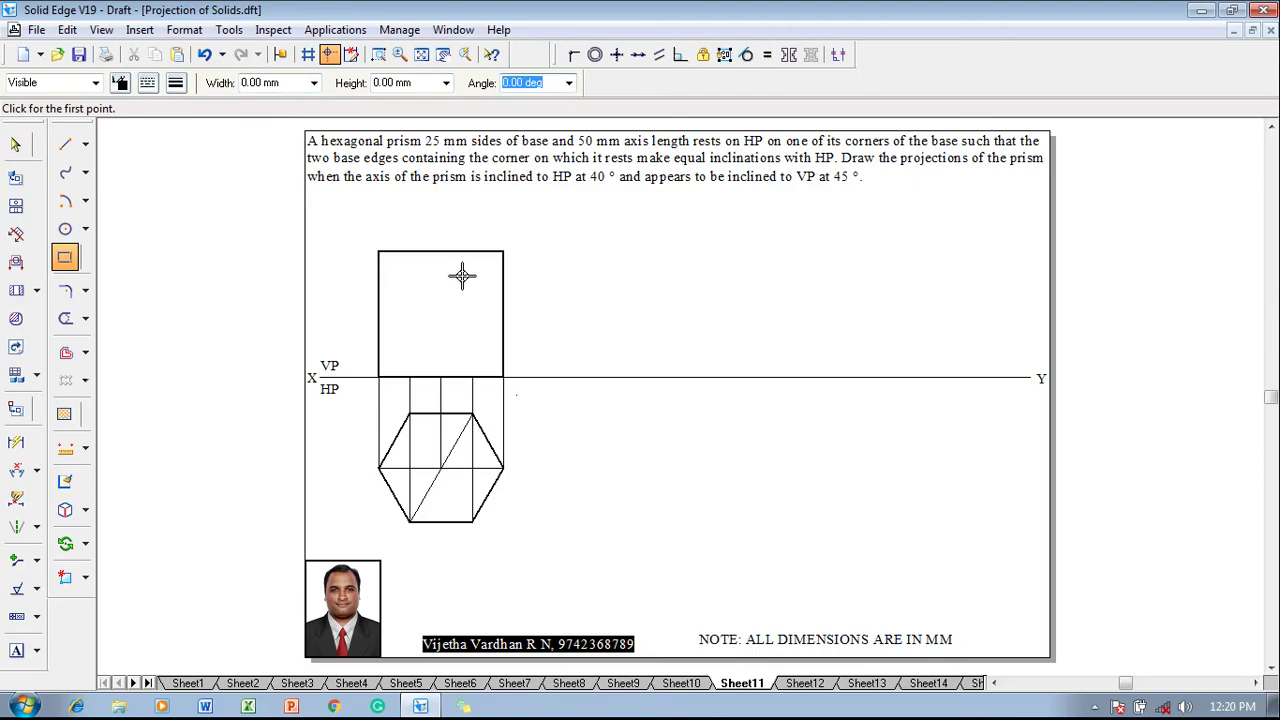
- Draw the two inner vertical edges and the central axis from the XY line to the top of the front view
left_click(65, 150)
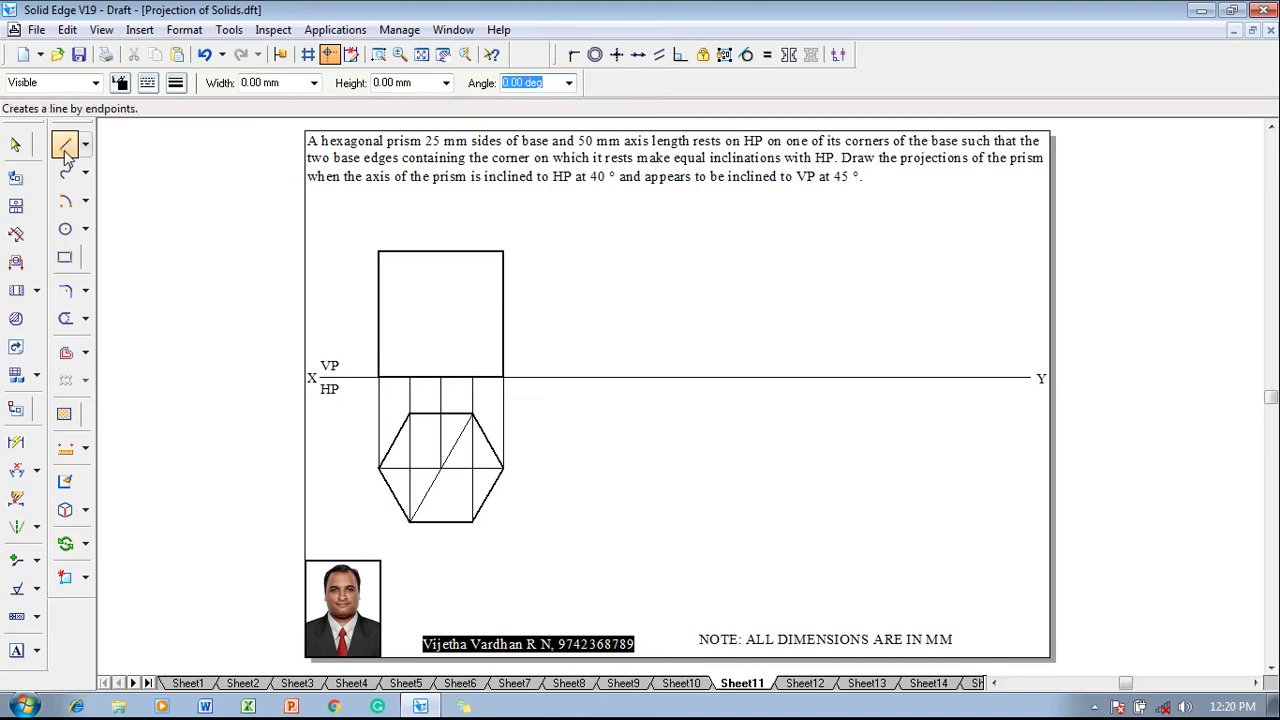
left_click(409, 378)
left_click(409, 251)
key("Escape")
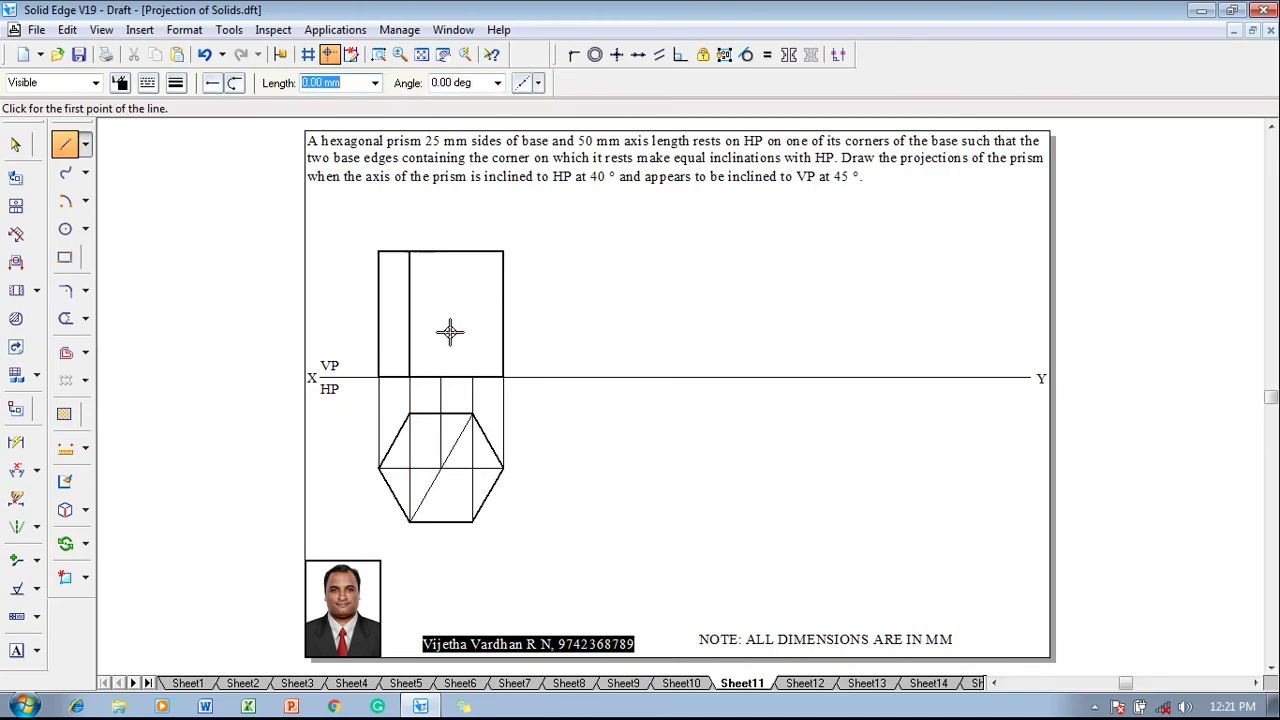
left_click(472, 378)
left_click(472, 252)
left_click(441, 378)
left_click(441, 252)
key("Escape")
- Change the central vertical line of the front view to a thin dash-dot axis line
left_click(441, 290)
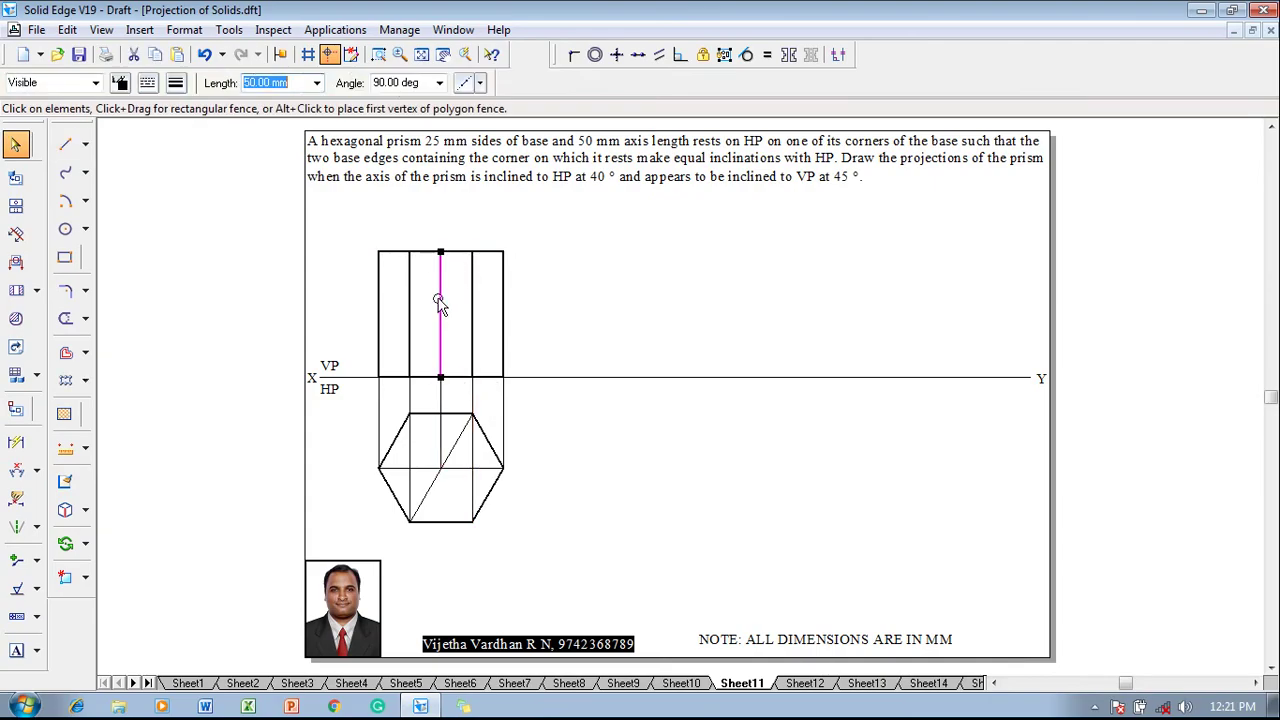
left_click(175, 83)
left_click(185, 141)
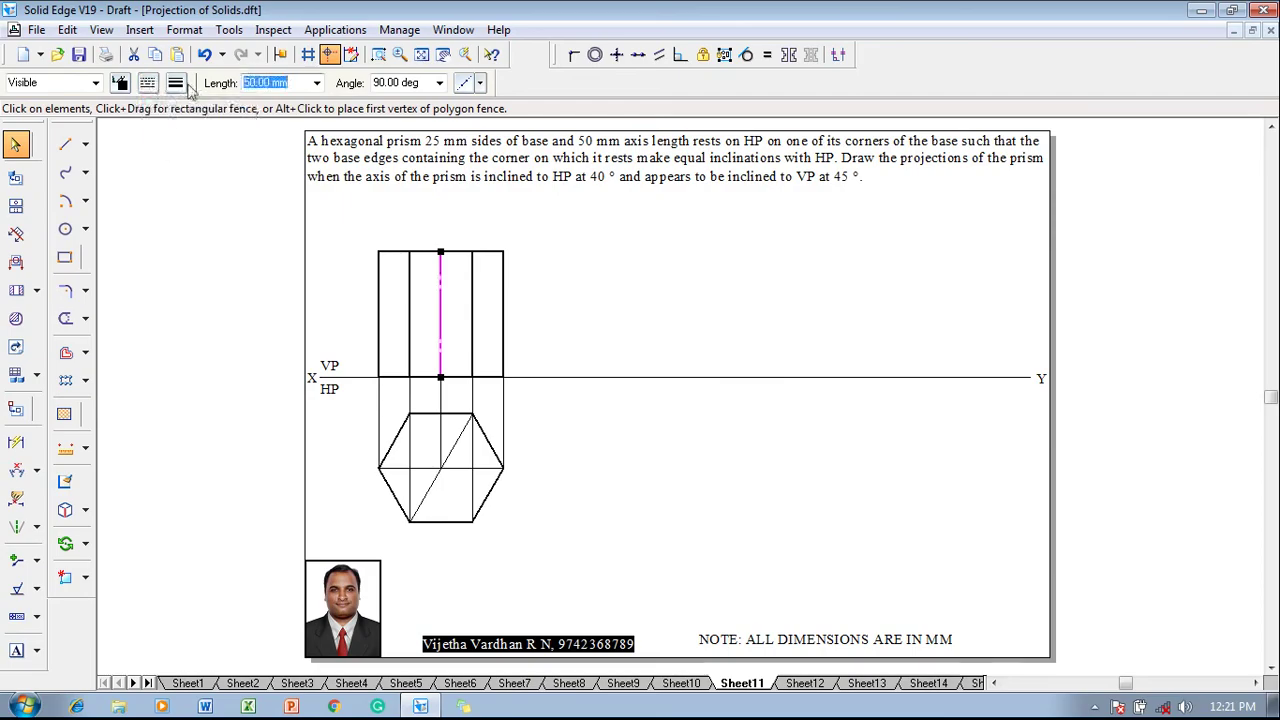
left_click(175, 83)
left_click(191, 243)
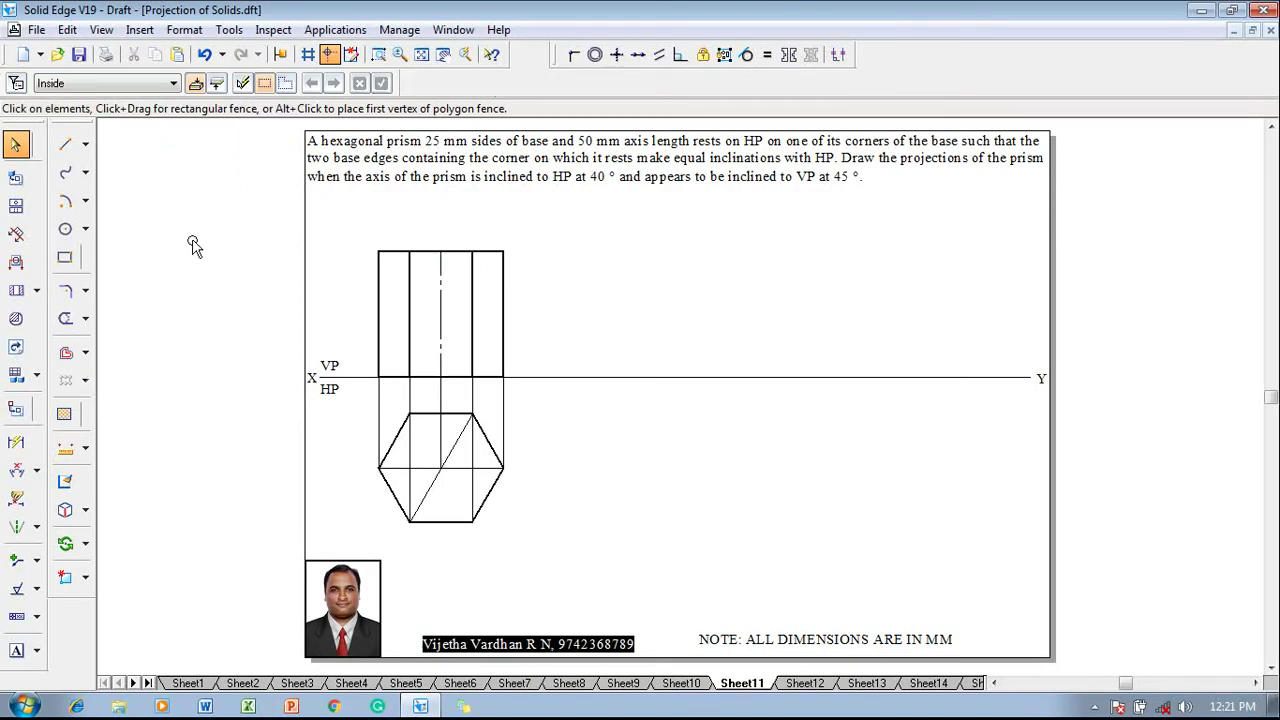
- Dimension the hexagon's lower-left side in the top view and the prism's axis height in the front view
left_click(18, 445)
left_click(385, 490)
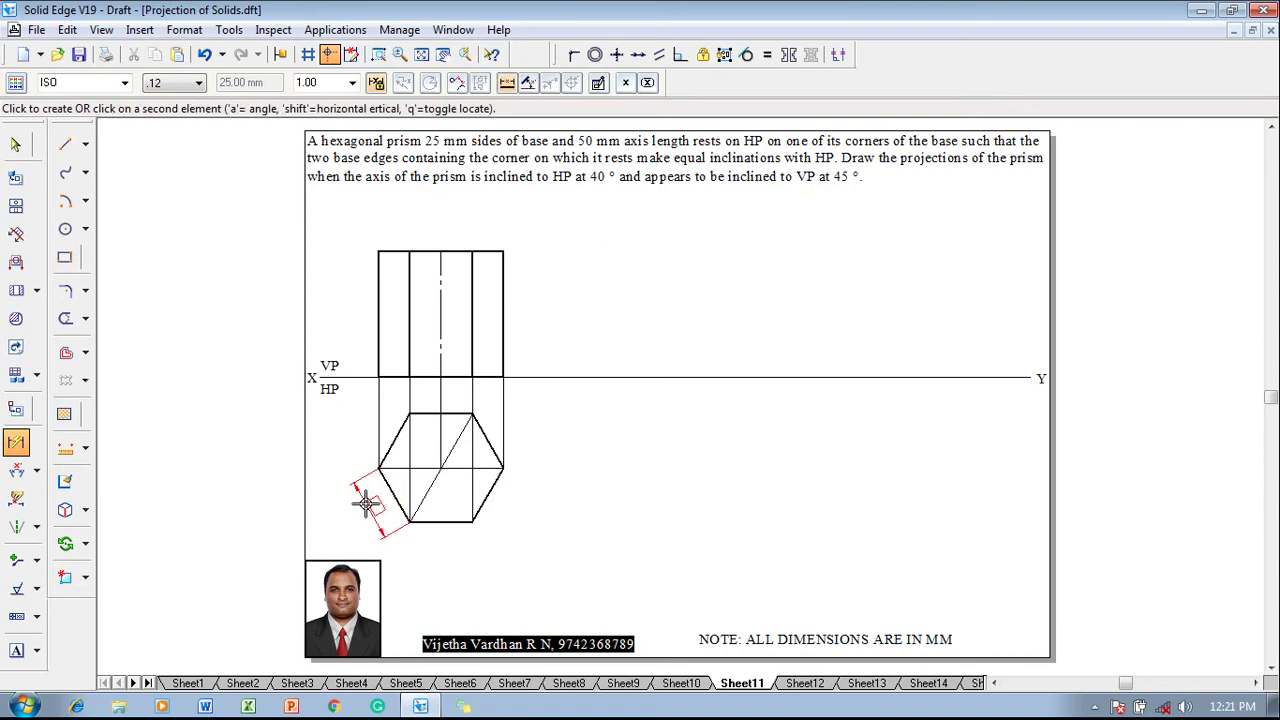
left_click(366, 505)
left_click(434, 313)
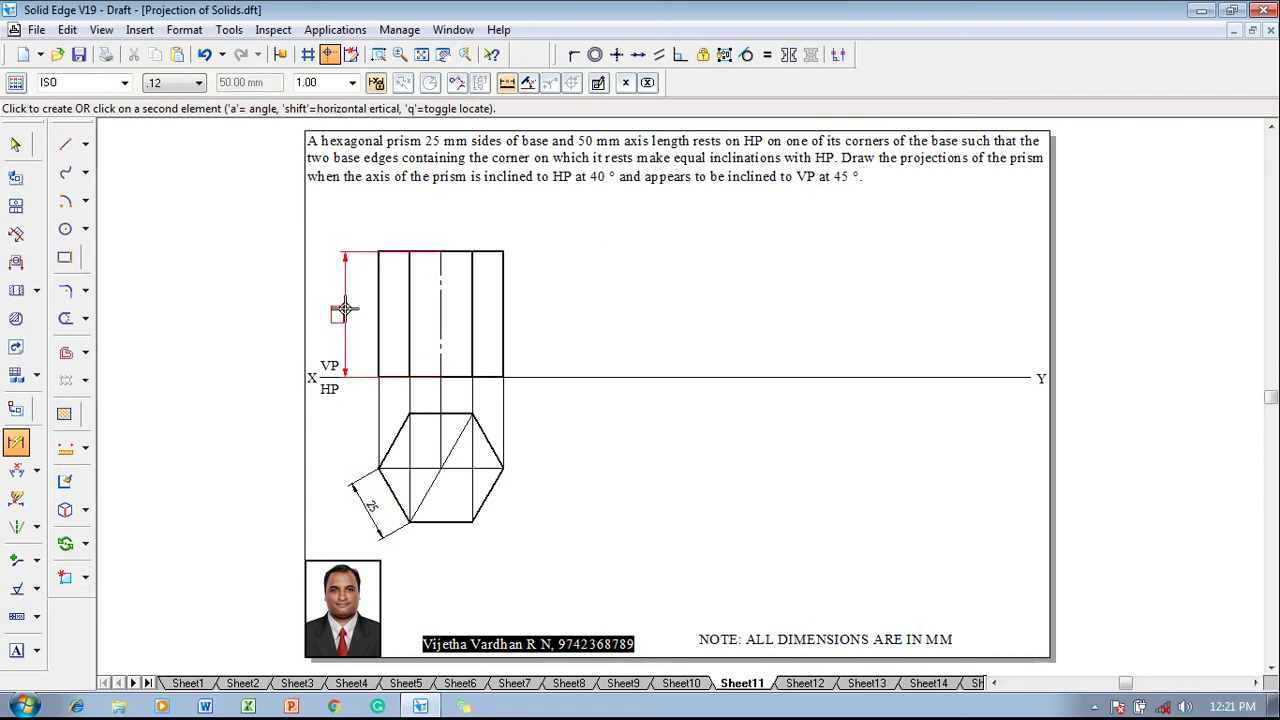
left_click(344, 309)
- Label the hexagon's corners a(a1), b(b1), c(c1), d(d1), e(e1) and f(f1), and its centre o(o1)
left_click(16, 651)
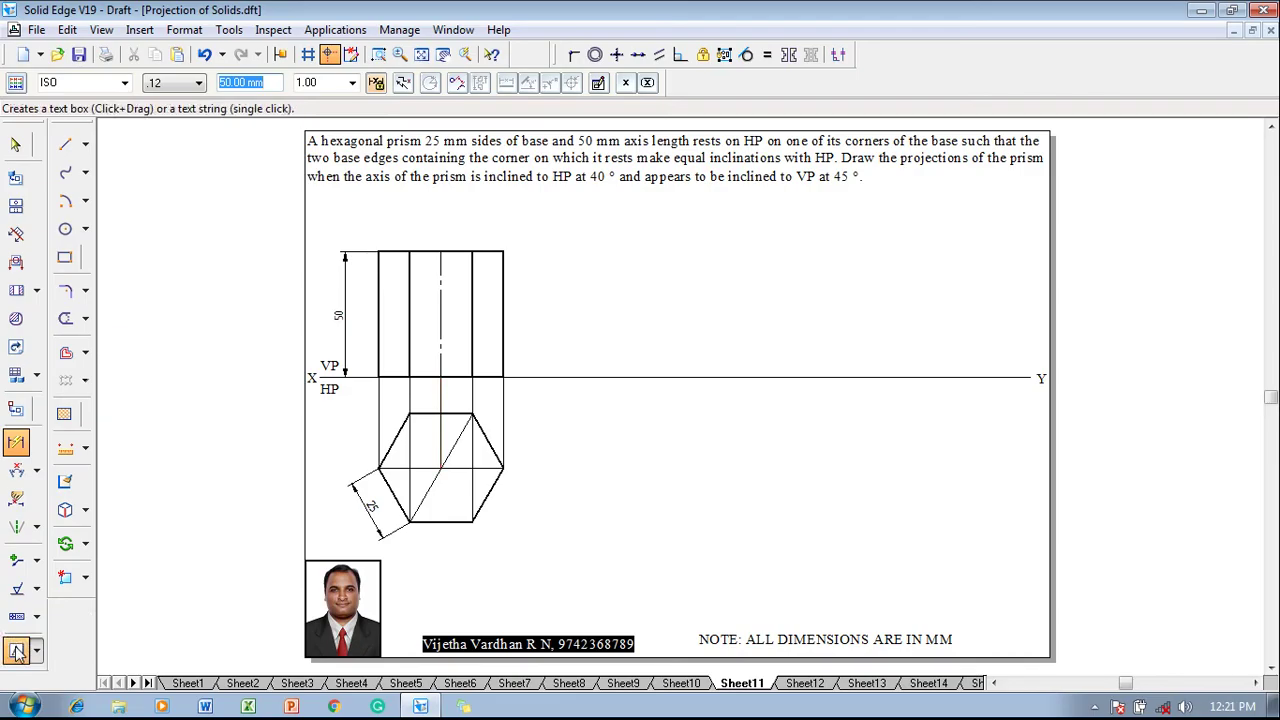
left_click(329, 450)
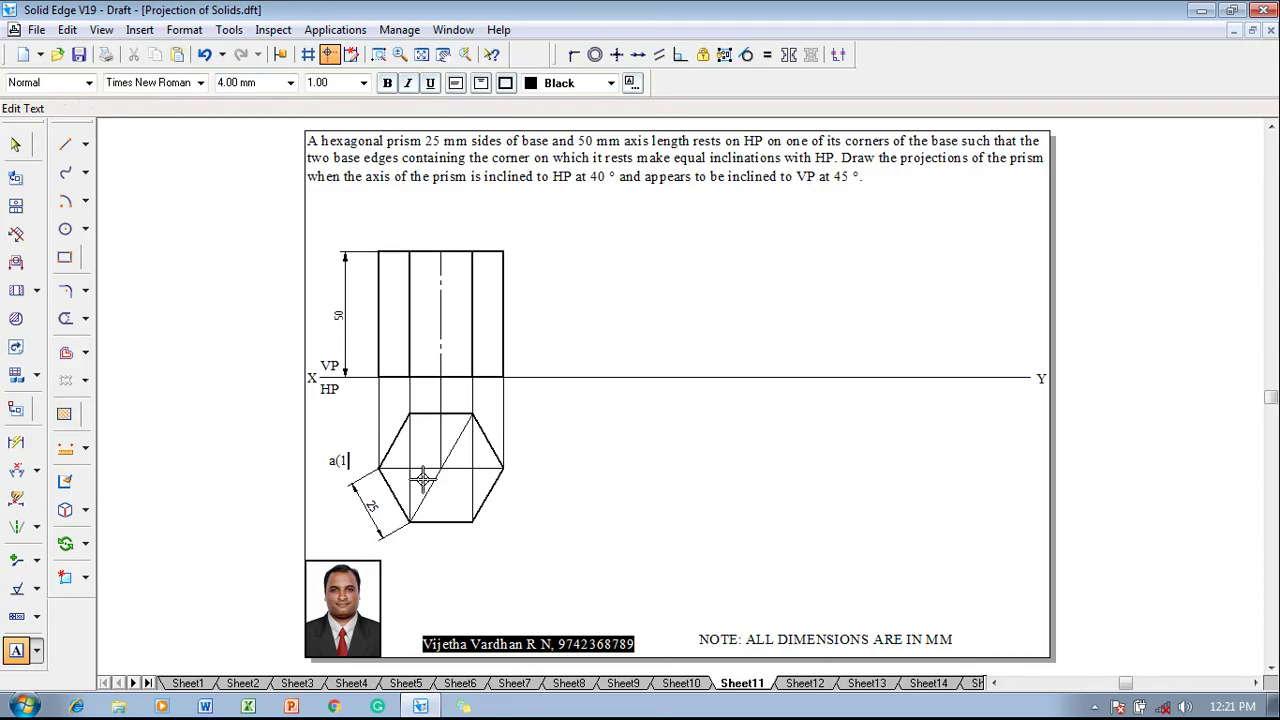
type("a(a1)")
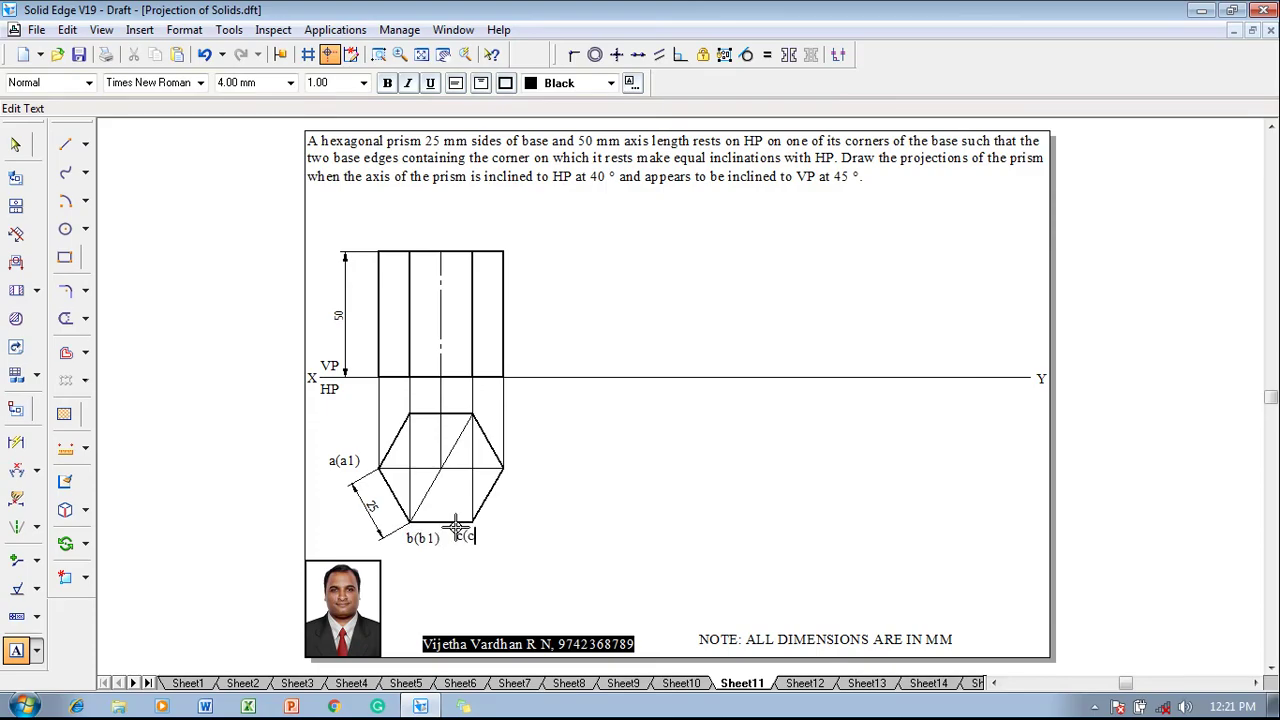
type("1")
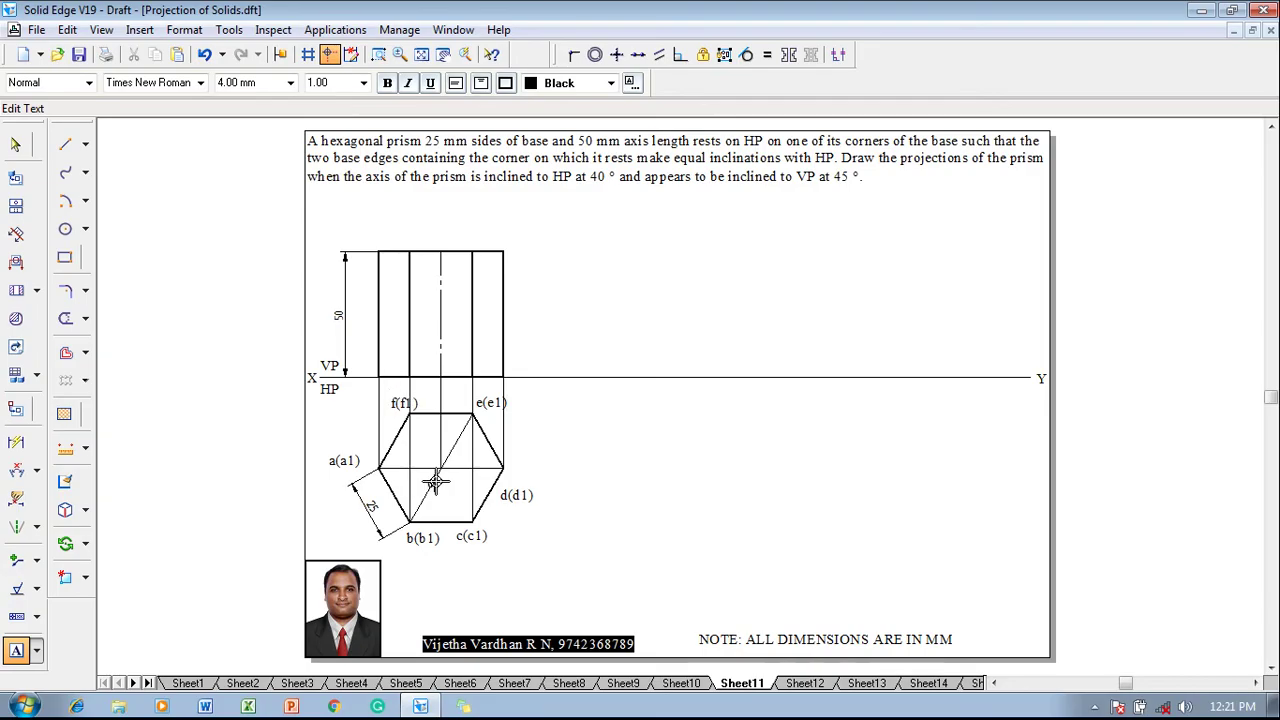
left_click(437, 483)
type("o1")
- Label the front view's base points on XY as a1', b1'(f1'), (o1'), c1'(e1') and d1'
left_click(357, 357)
type("a1'")
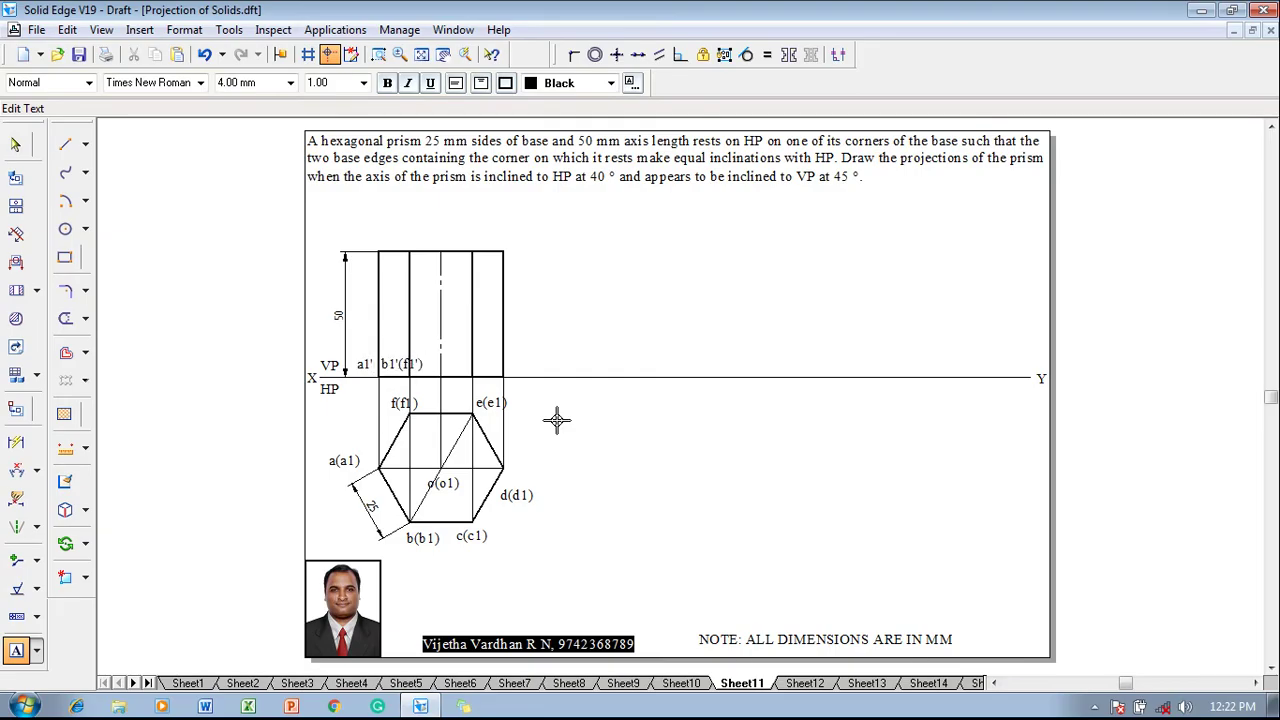
type("o")
type("1') c1'(e1')d1")
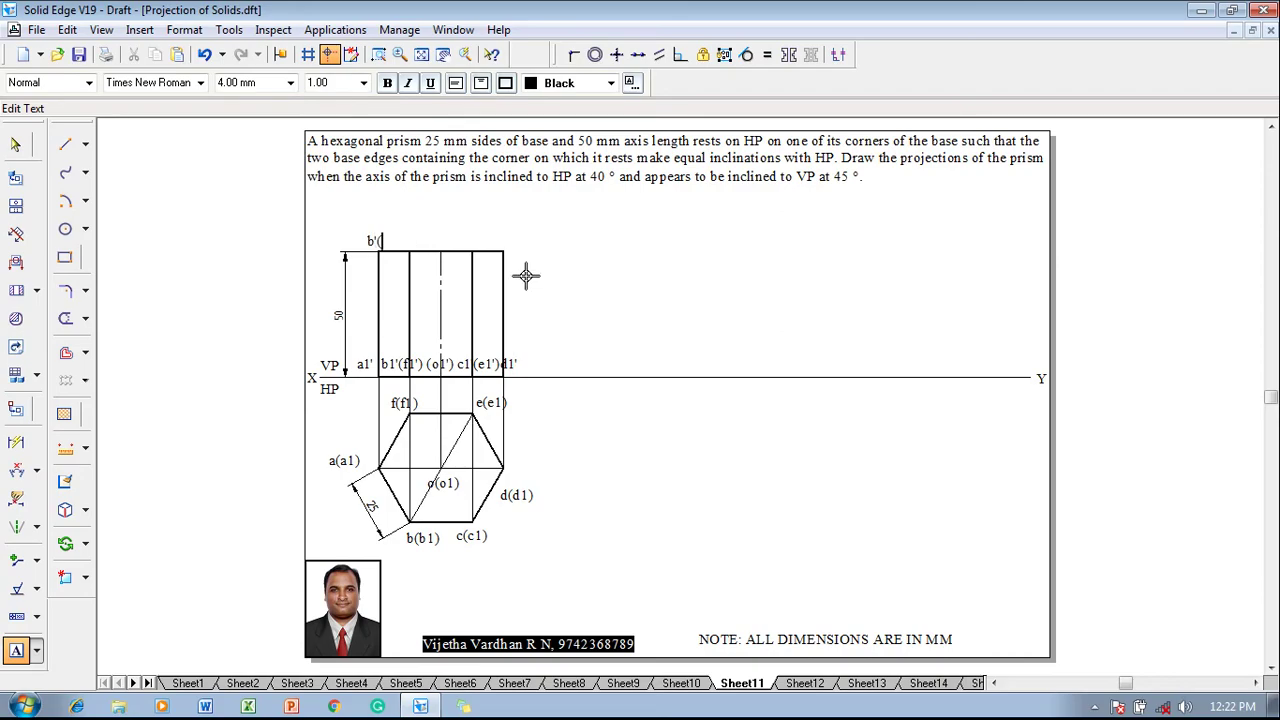
- Label the front view's top points a', b'(f'), (o'), c'(e') and d'
type("')")
type("(")
type(")    c'(e')  d")
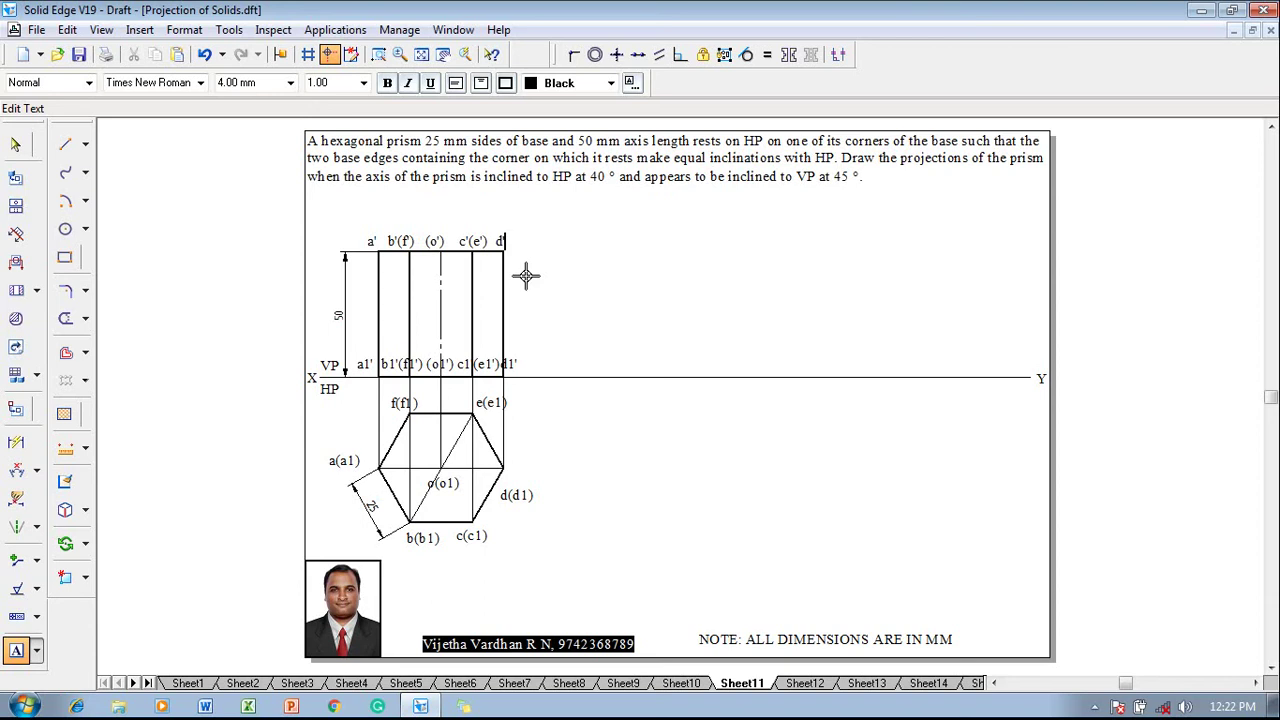
key("Escape")
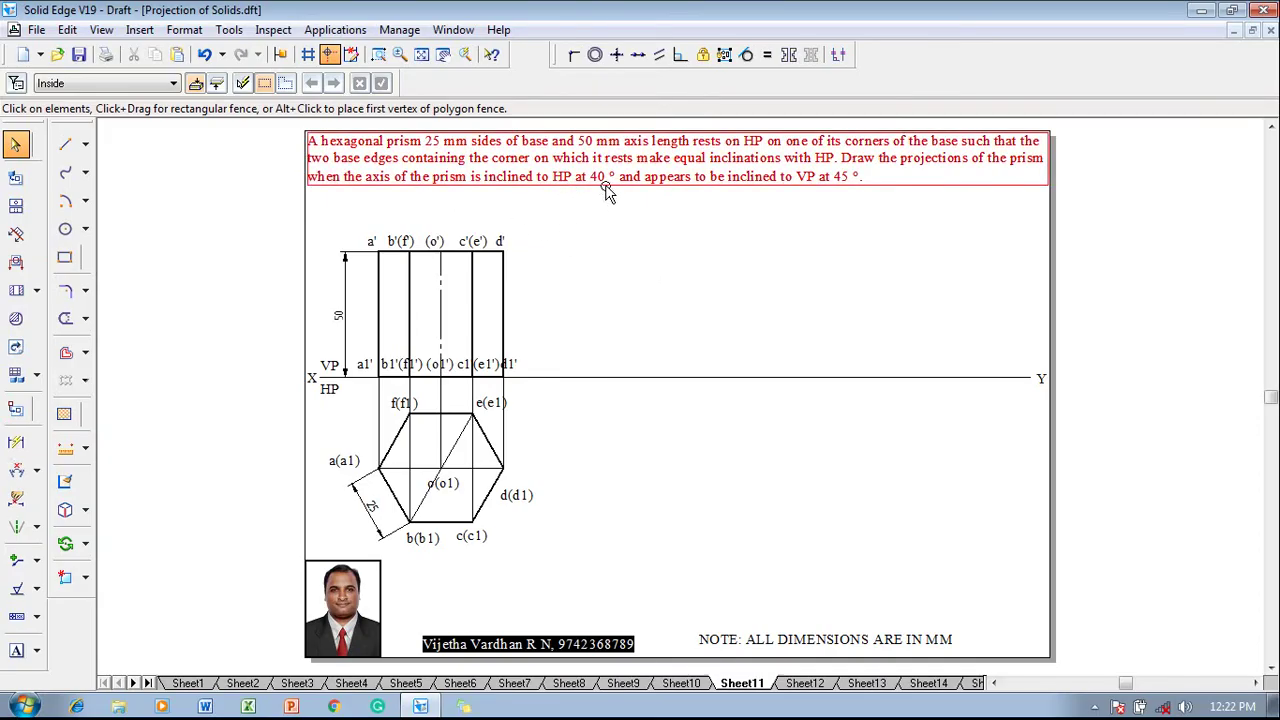
- Copy the front view with its labels about 58.5 mm to the right along the XY line
left_click_drag(534, 390, 330, 198)
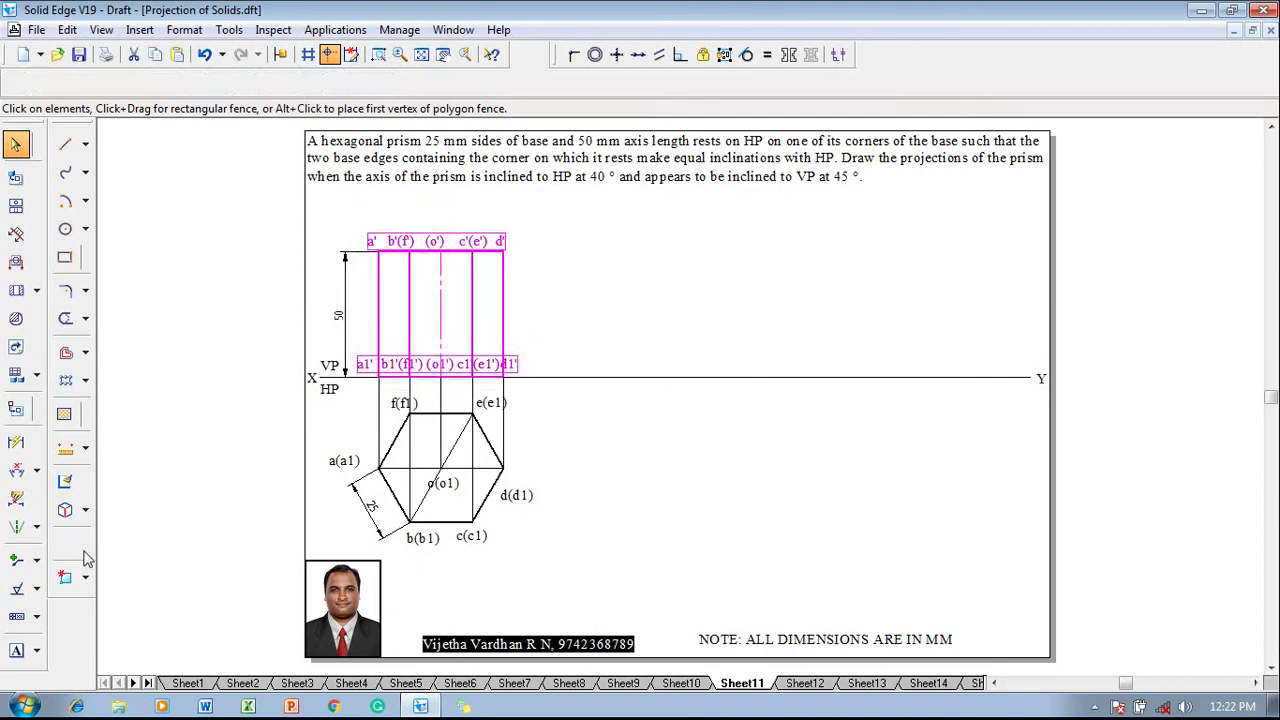
left_click(85, 543)
left_click(128, 540)
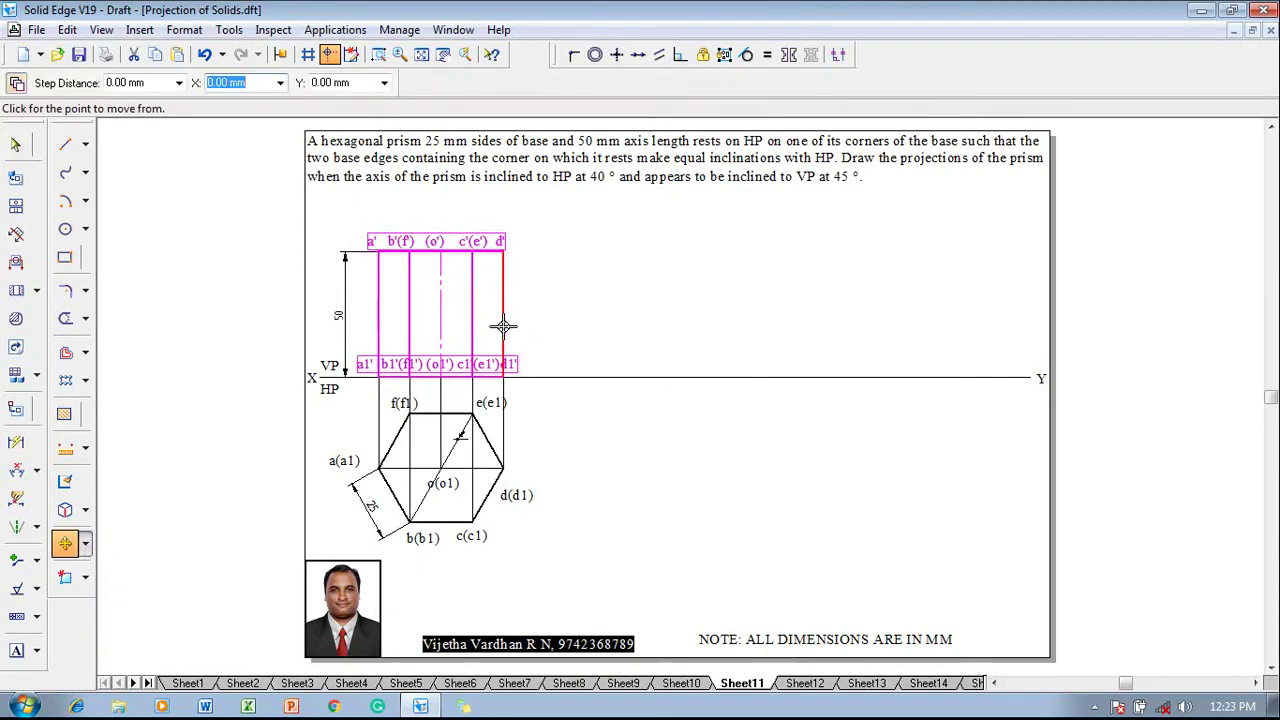
left_click(503, 378)
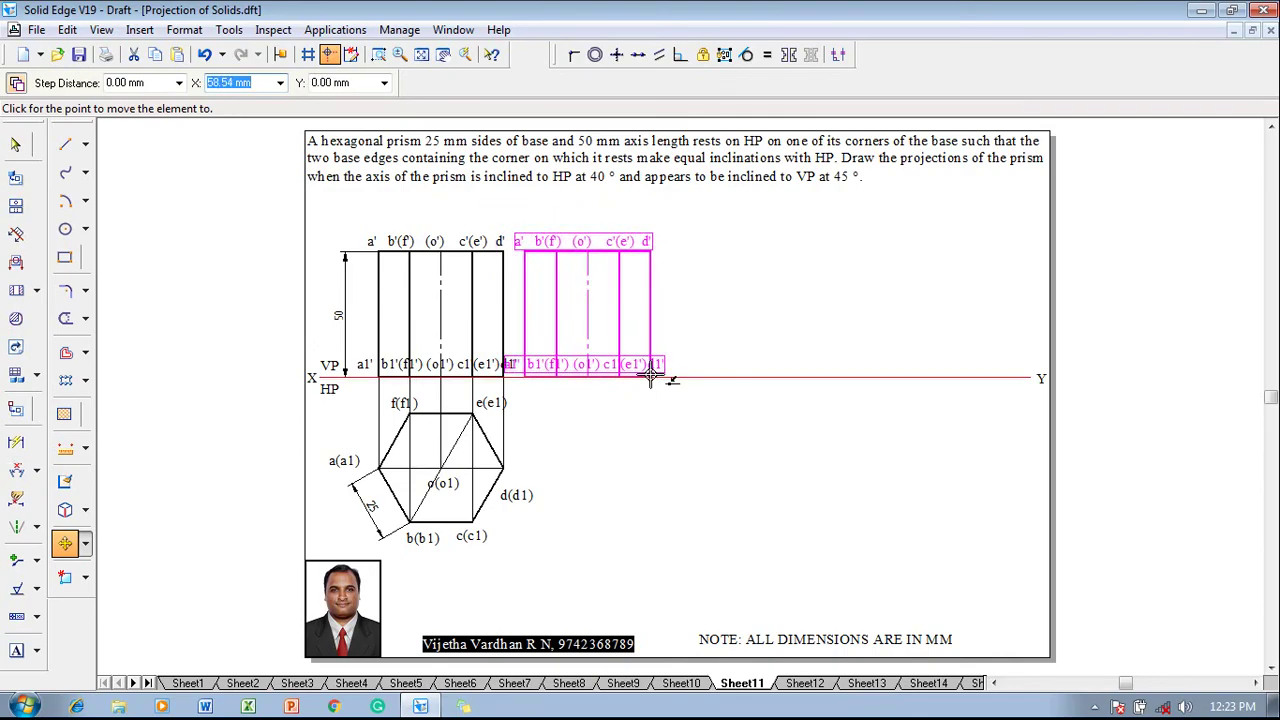
left_click(650, 376)
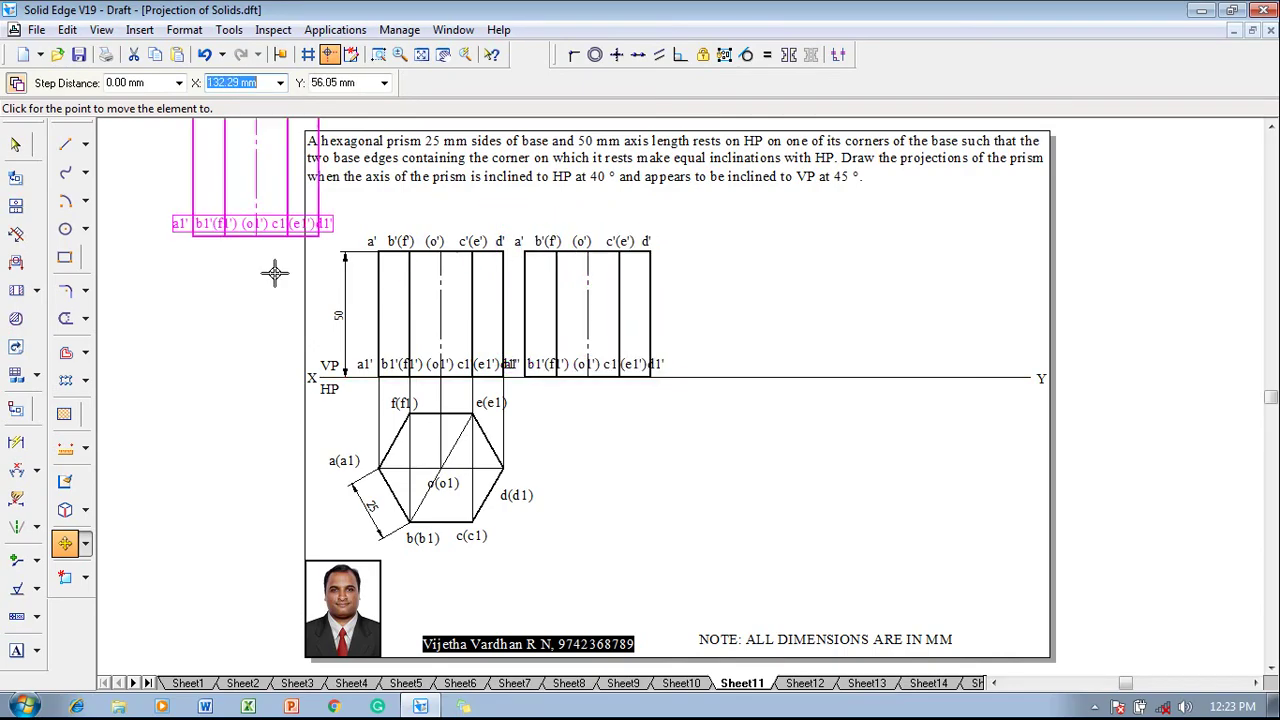
- Rotate the copied front view clockwise about its base corner d1' until the axis is inclined at 40° to XY
left_click(86, 544)
left_click(130, 564)
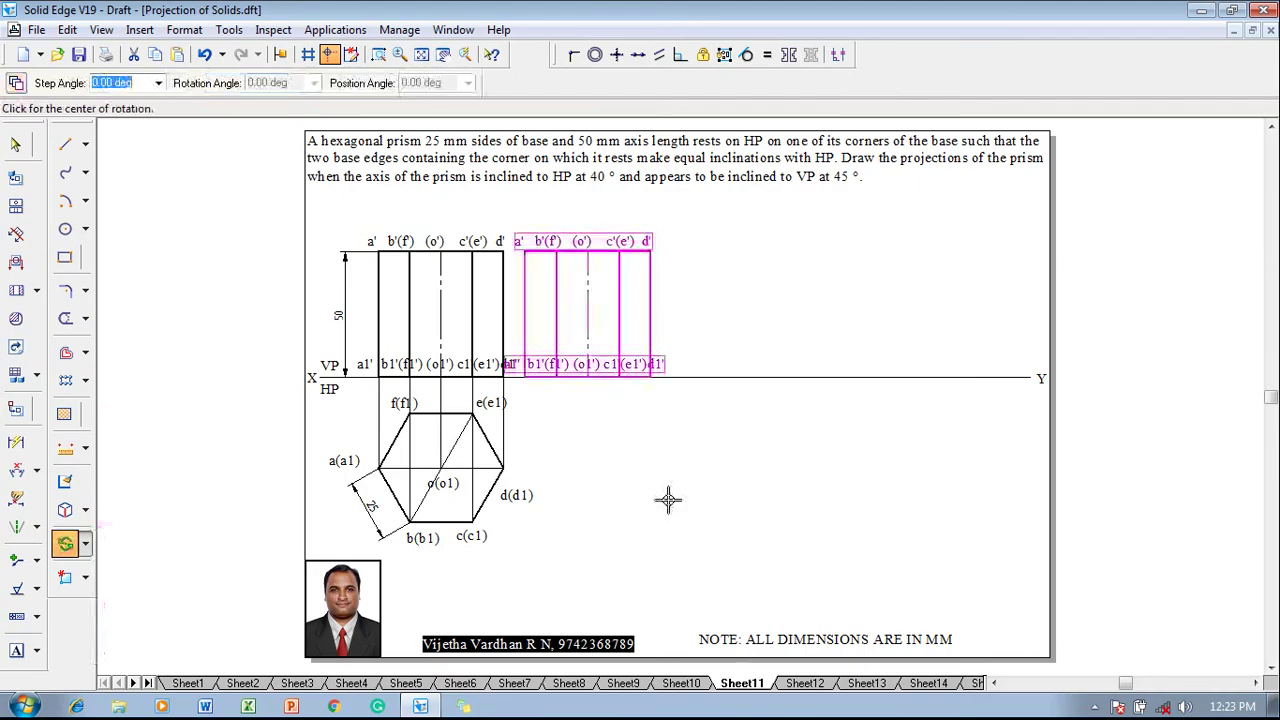
left_click(650, 378)
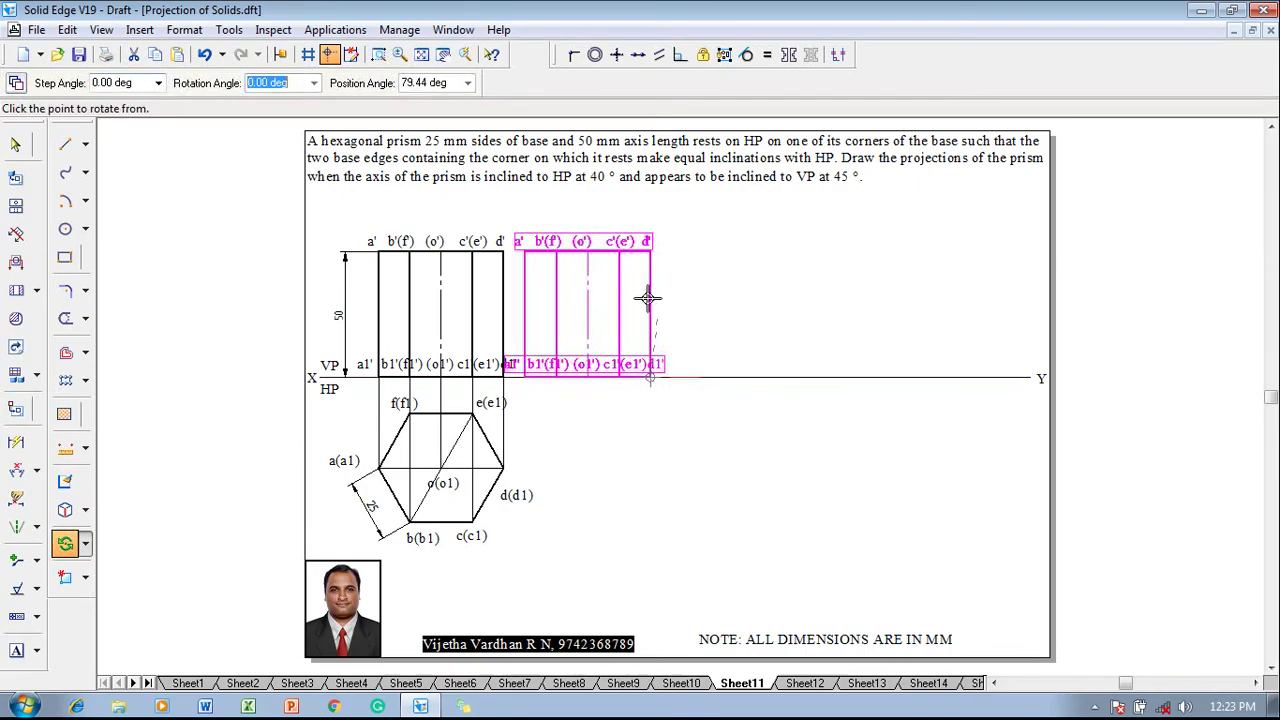
left_click(550, 380)
type("90")
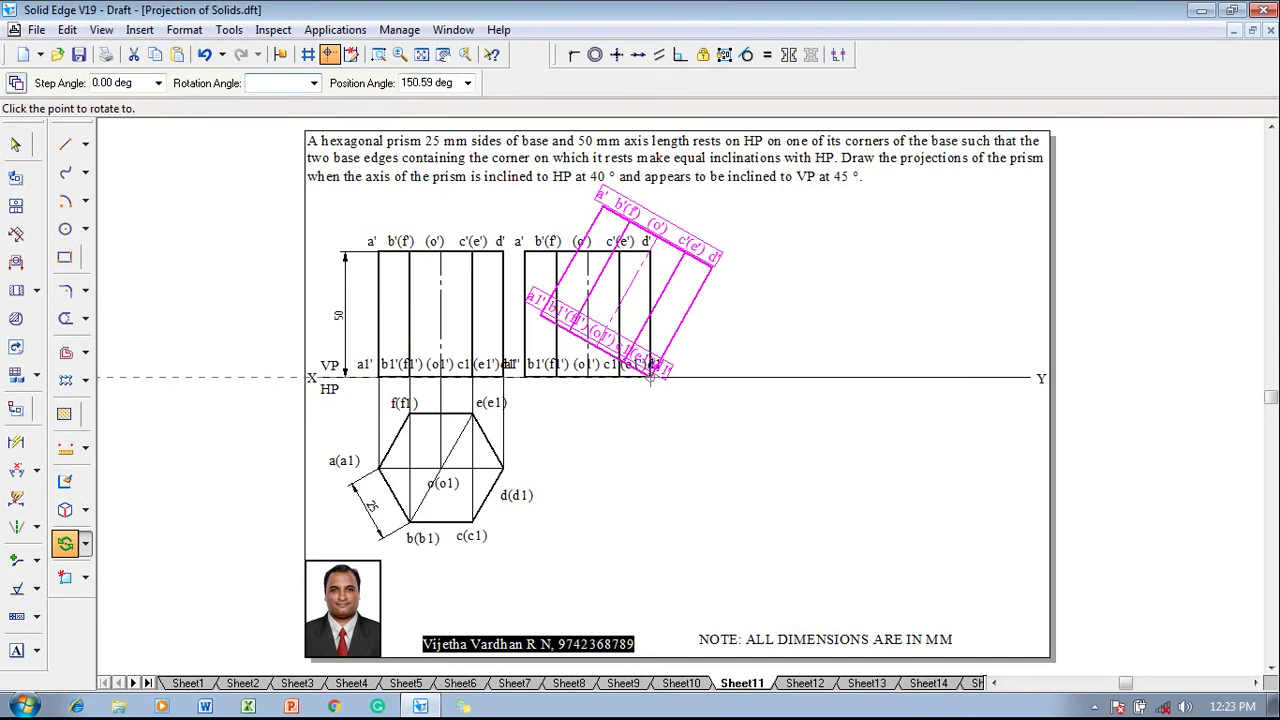
left_click(651, 375)
left_click(540, 306)
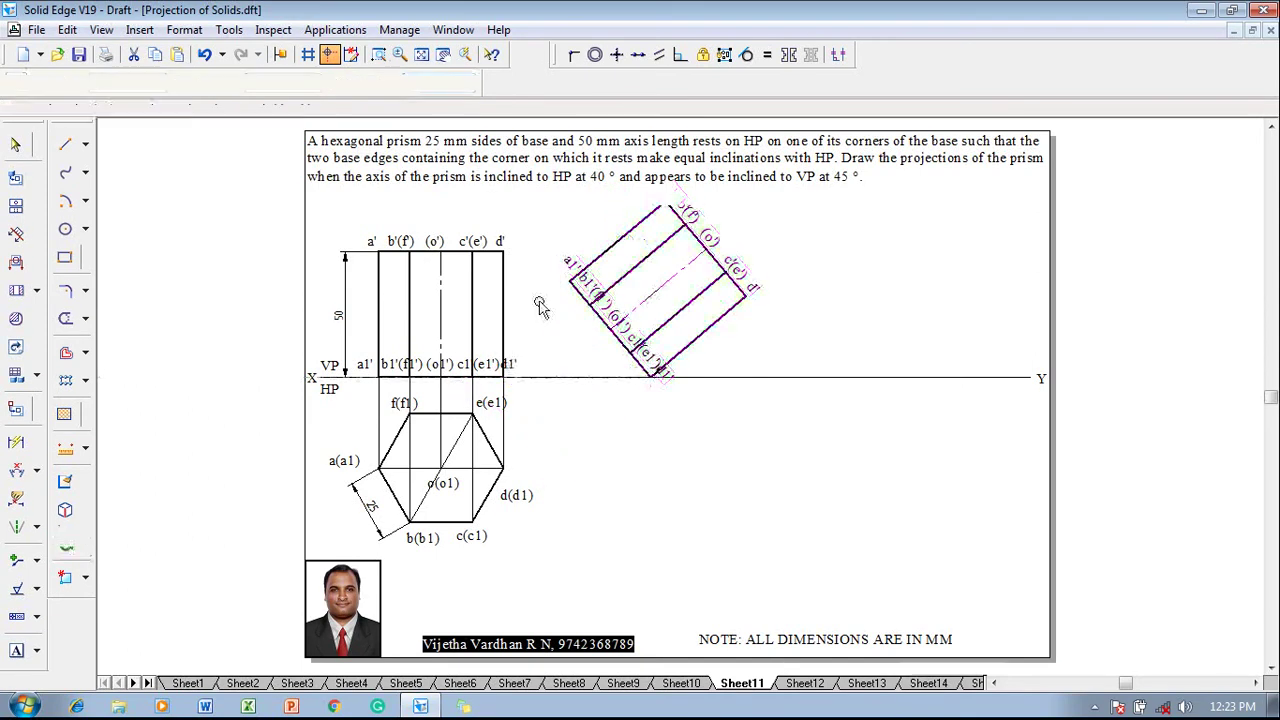
- Dimension the angle between the tilted view's axis and the XY line
left_click(17, 473)
left_click(640, 296)
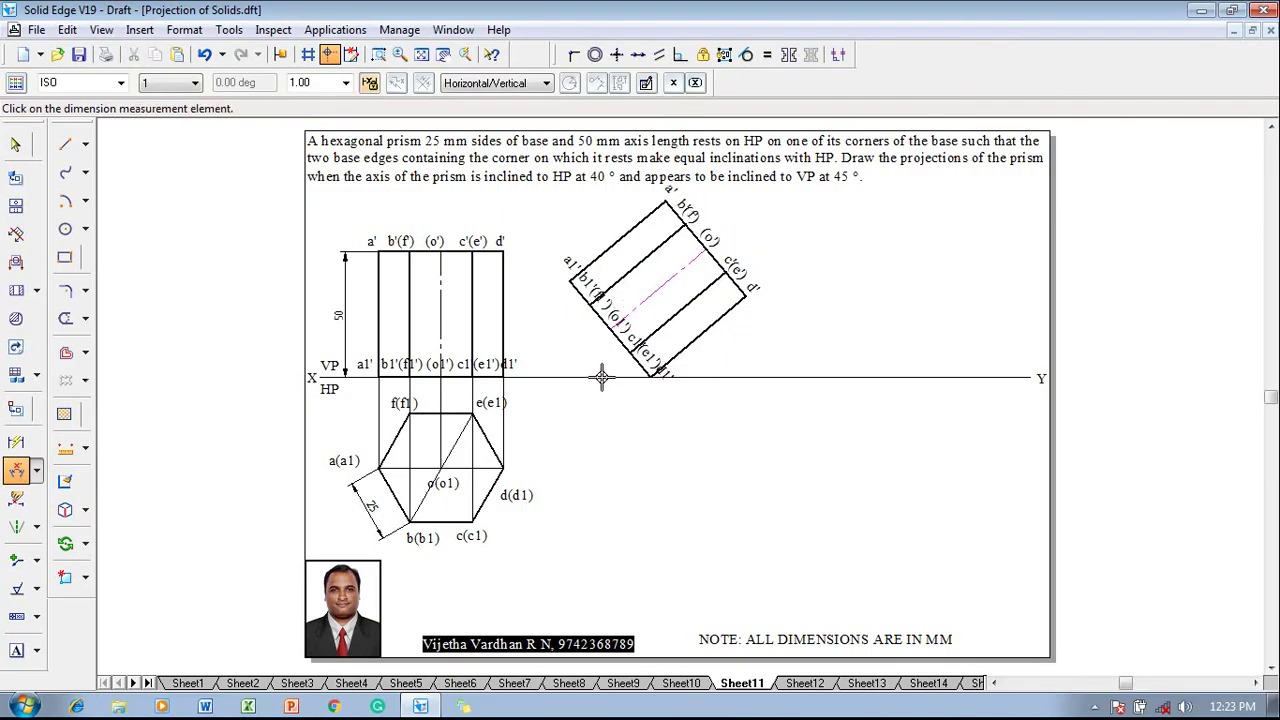
left_click(601, 377)
left_click(585, 362)
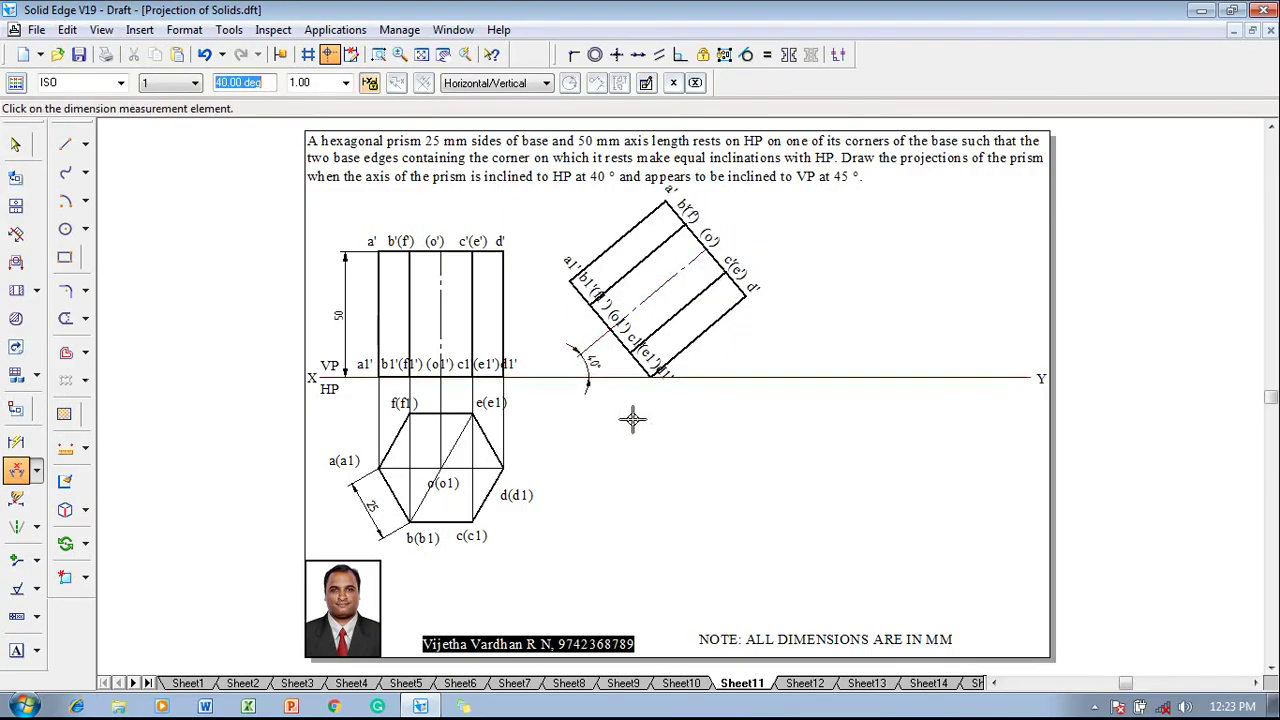
key("Escape")
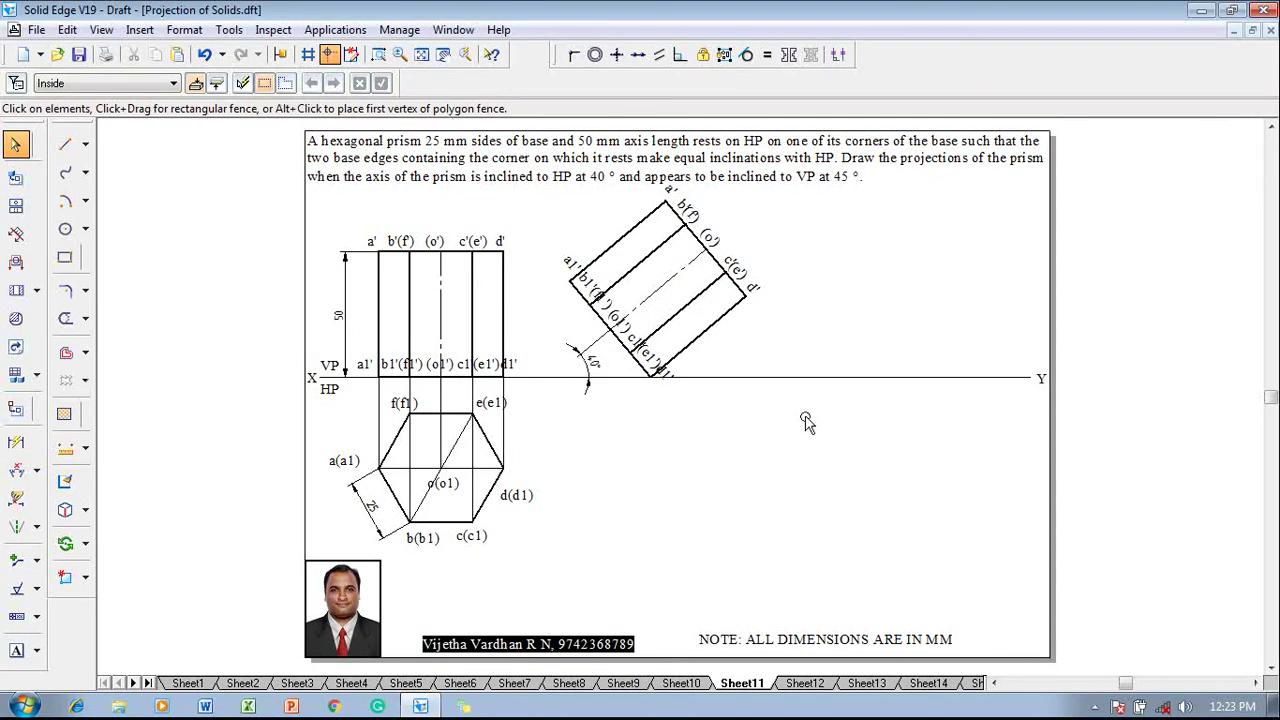
- Move the tilted front view slightly left along XY and shift the d(d1) label closer to the hexagon
left_click_drag(786, 431, 557, 190)
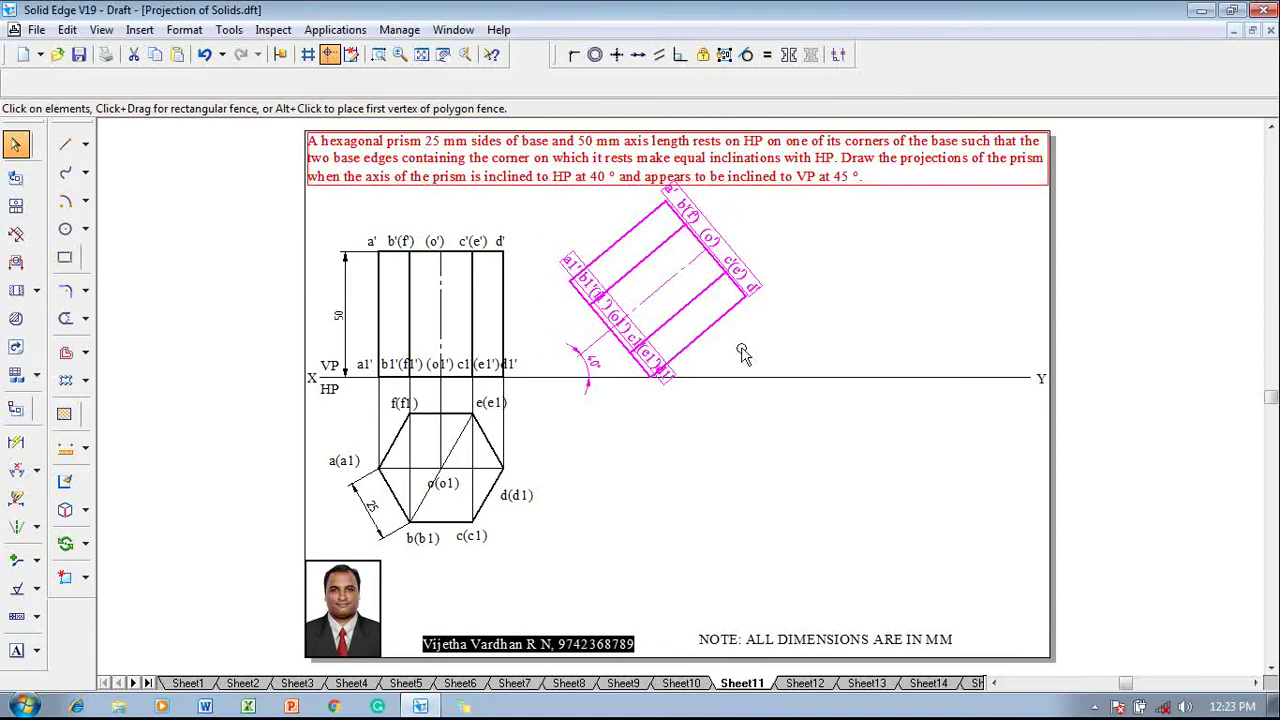
left_click(86, 543)
left_click(132, 543)
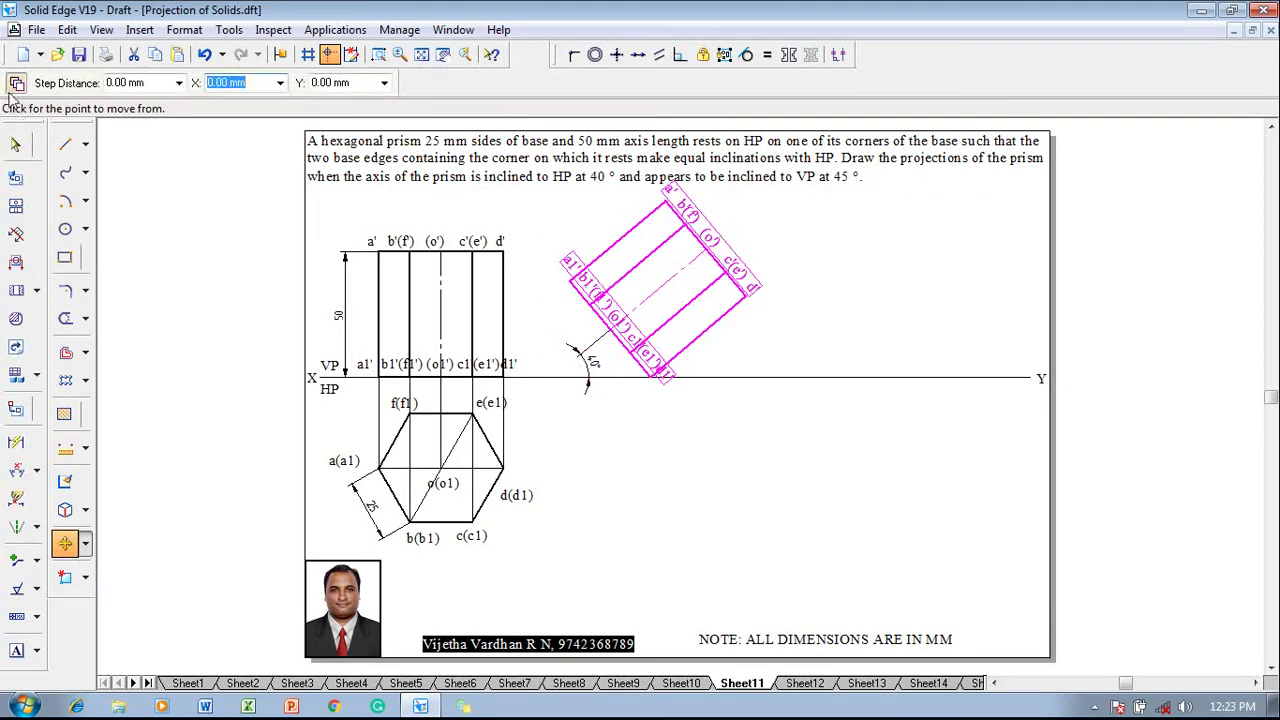
left_click(650, 376)
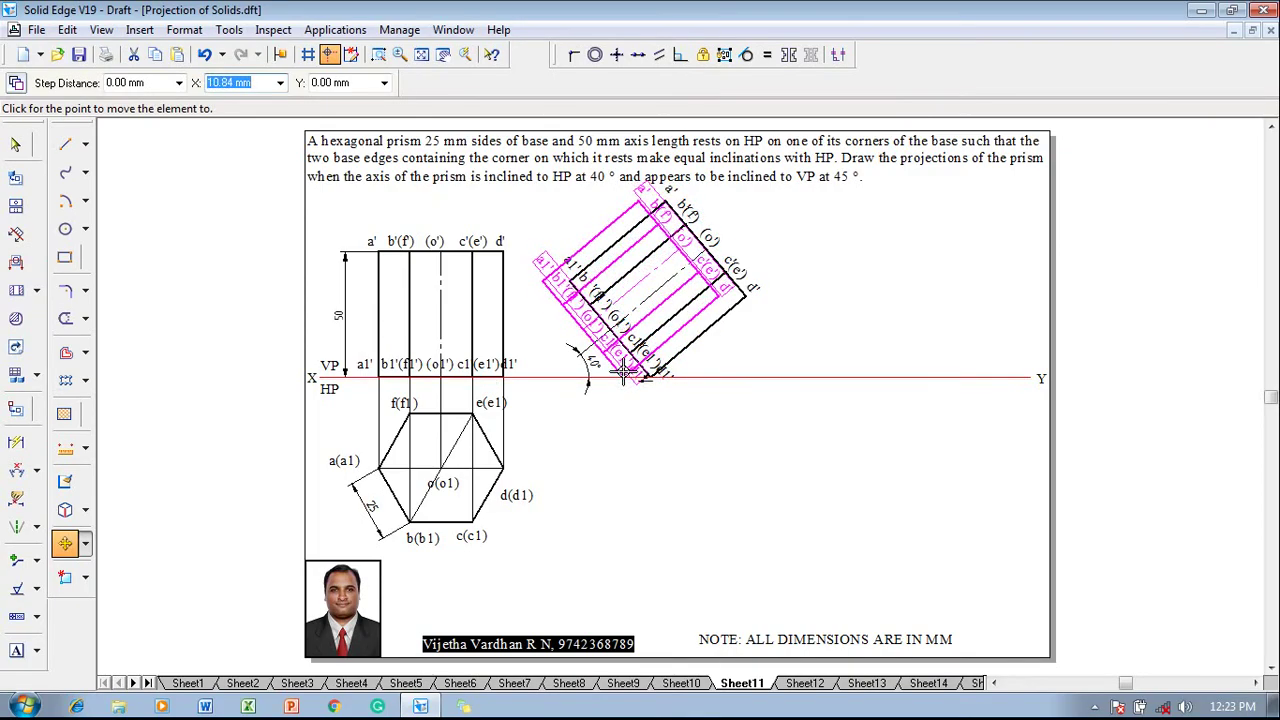
left_click(630, 376)
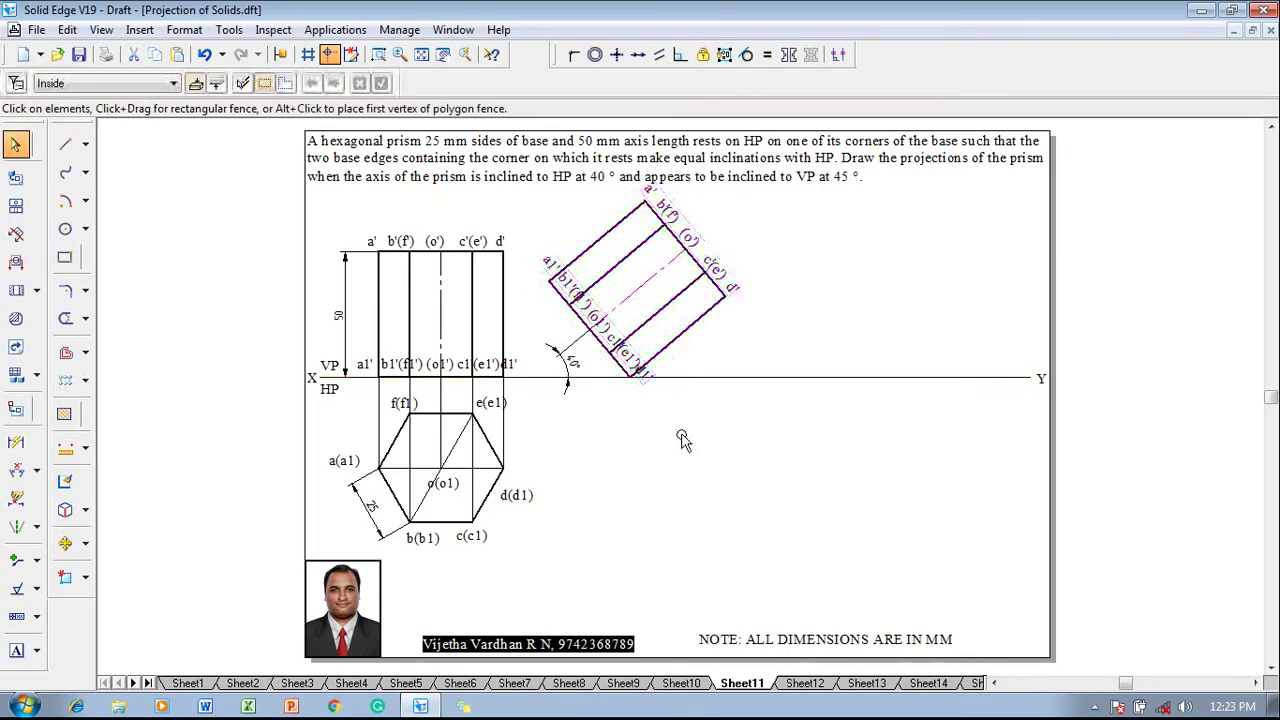
left_click(516, 494)
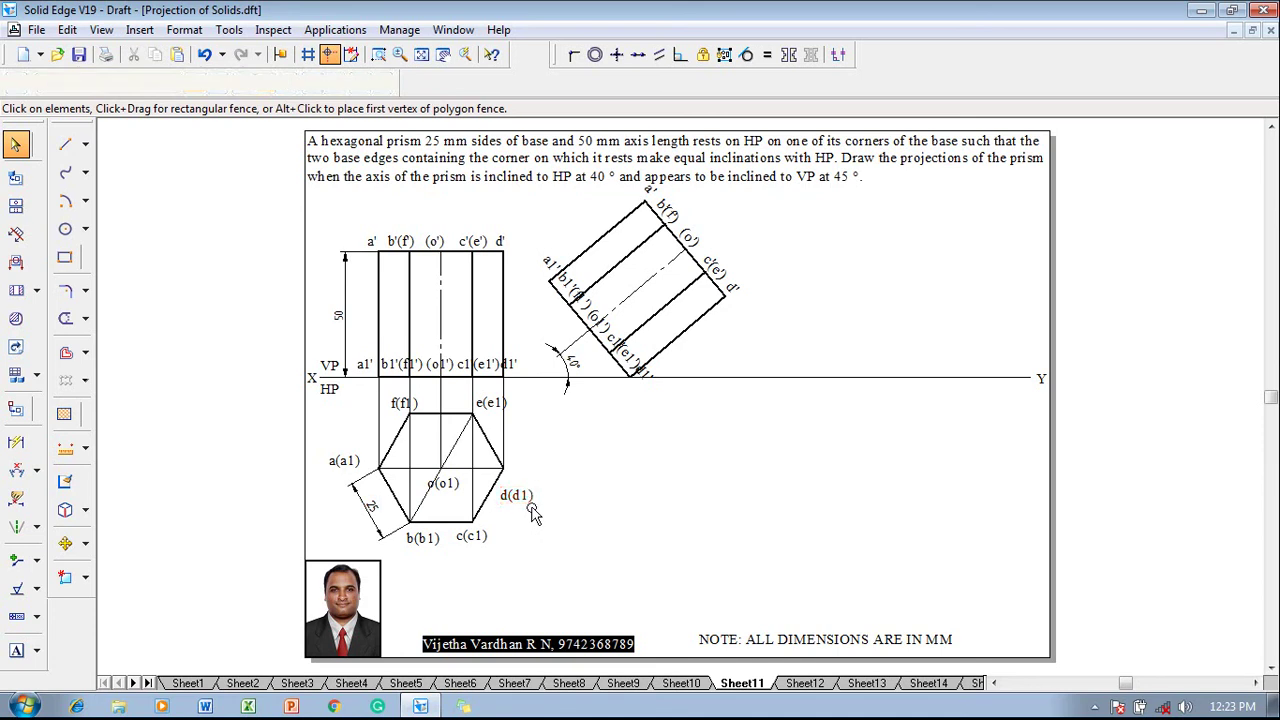
left_click(587, 485)
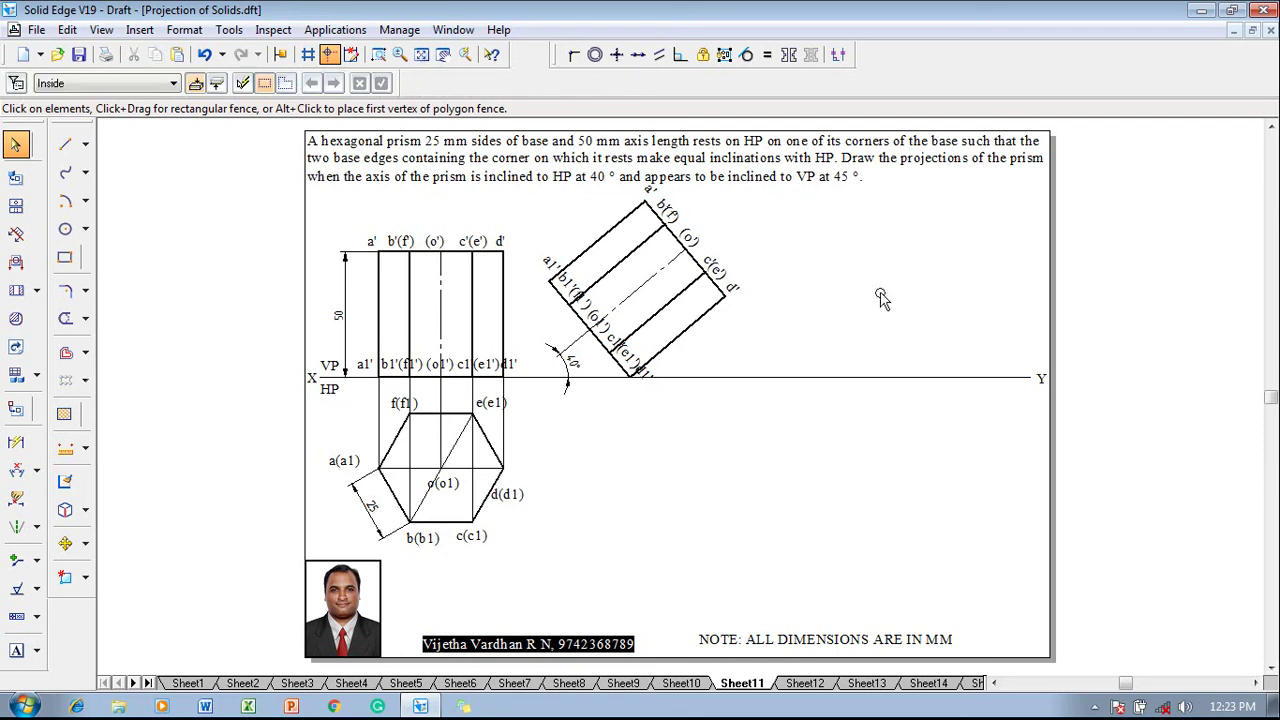
- Draw a thin vertical projector from corner d' of the tilted front view down to the hexagon's centre level
left_click(62, 145)
left_click(176, 83)
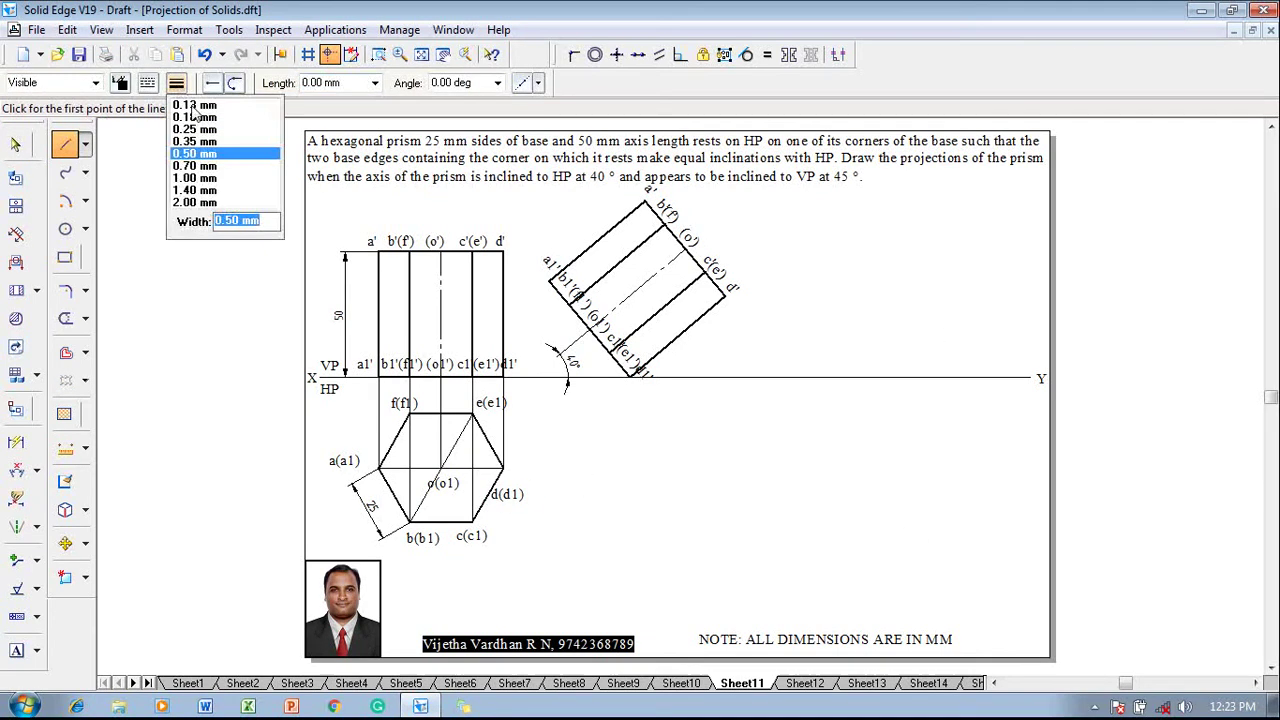
left_click(194, 112)
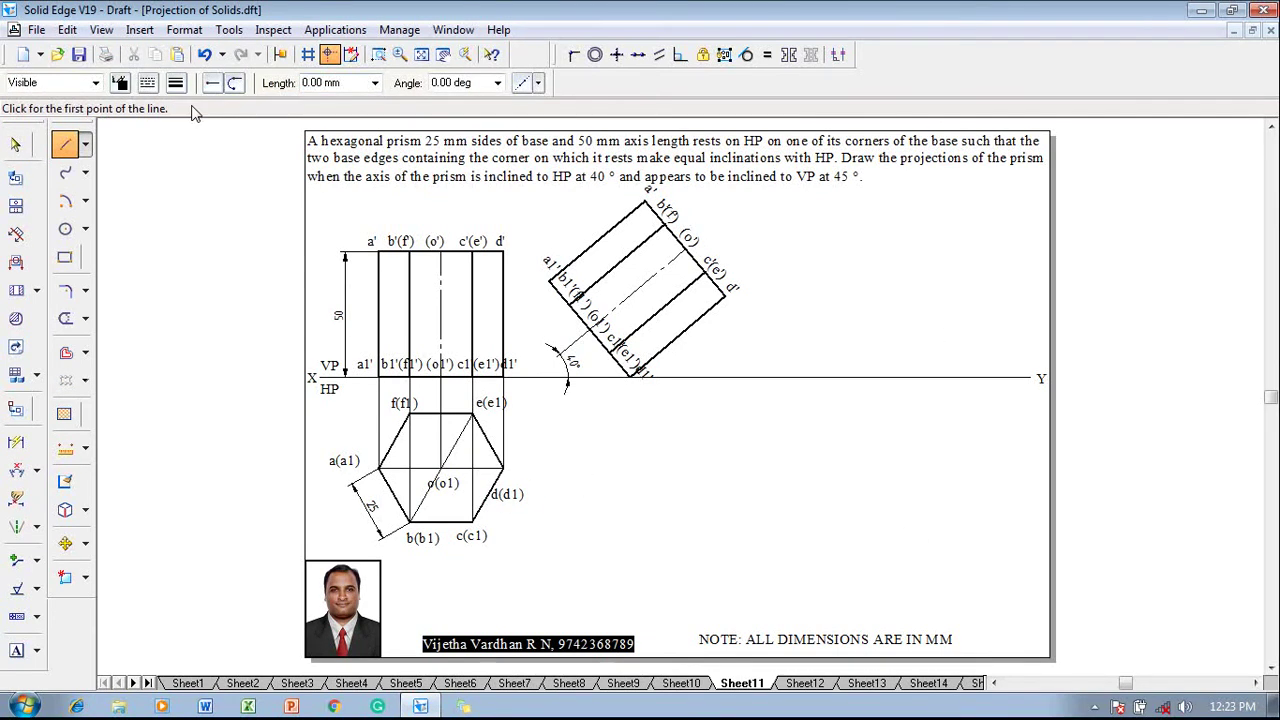
left_click(724, 297)
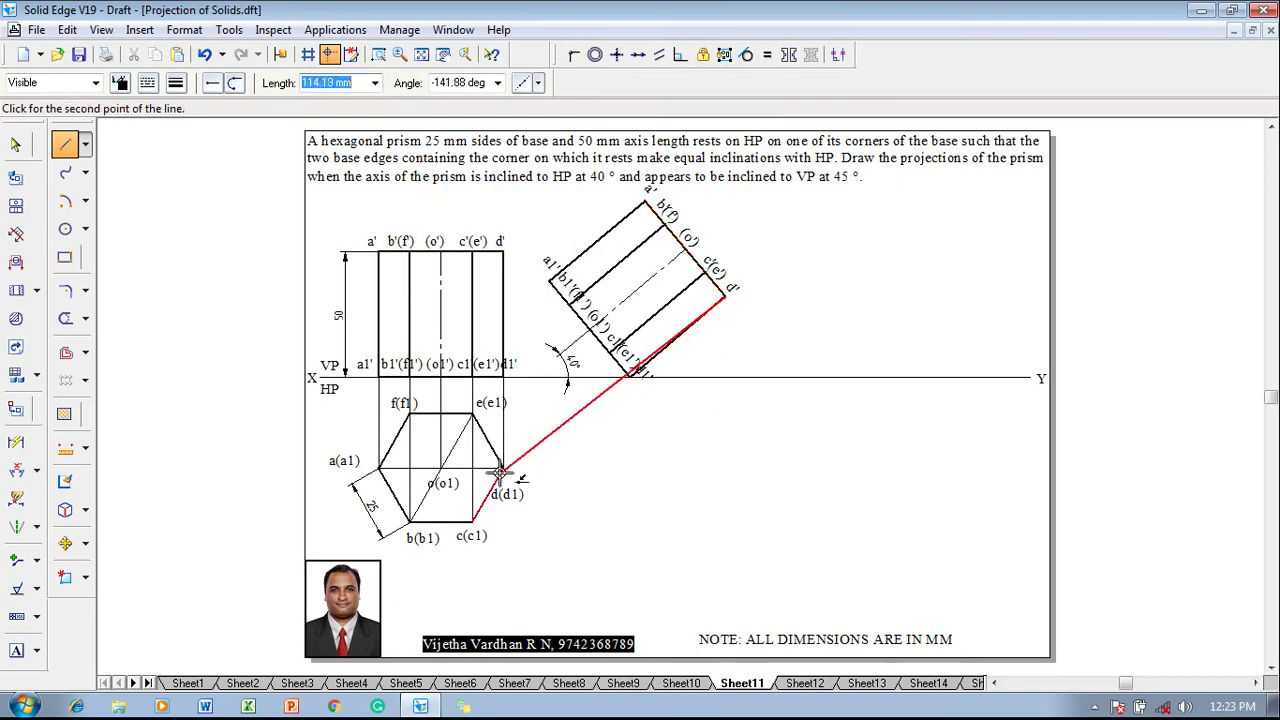
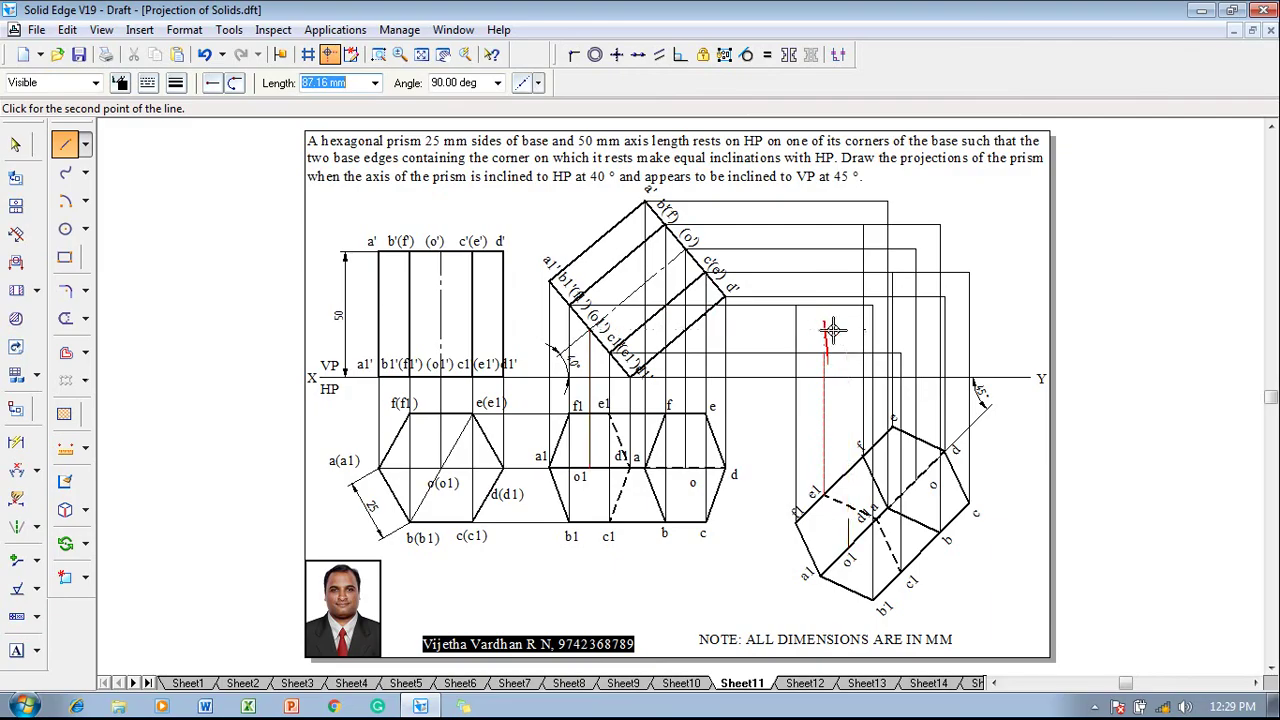
- Draw the horizontal projector from o1' to the vertical projector of o1, and a vertical projector from d1 of the rotated top view up to XY
left_click(630, 330)
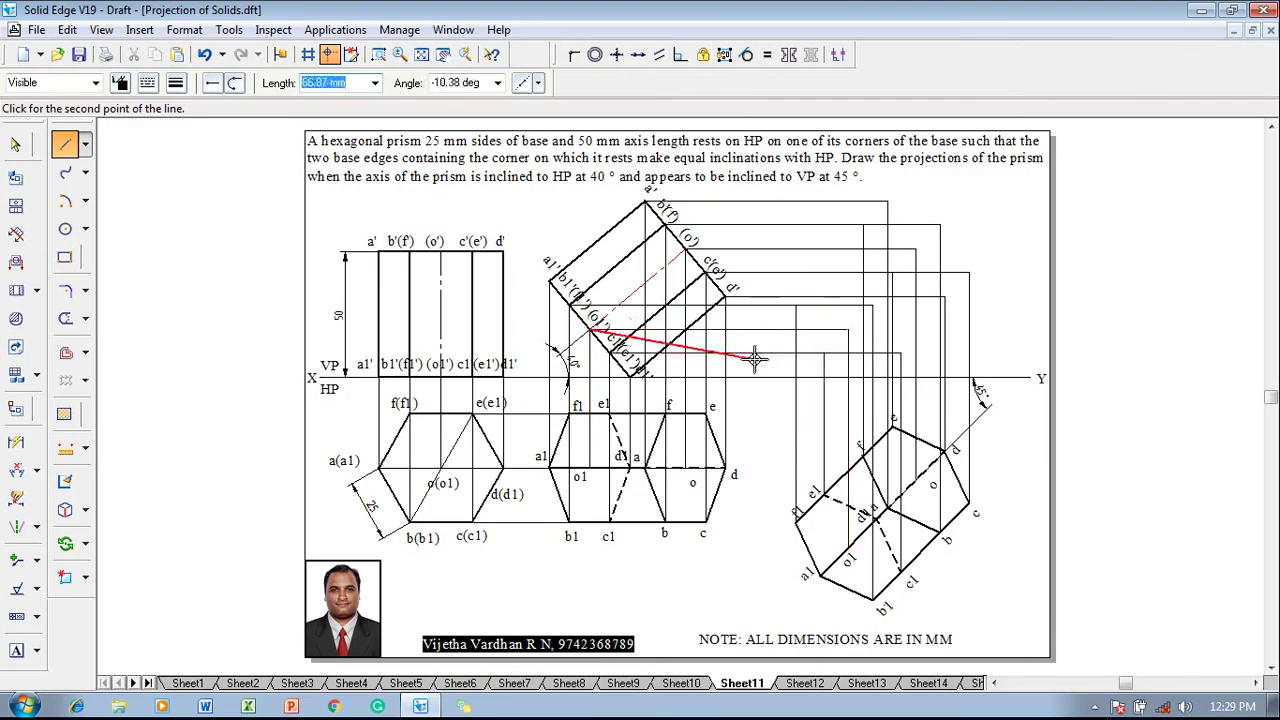
right_click(750, 357)
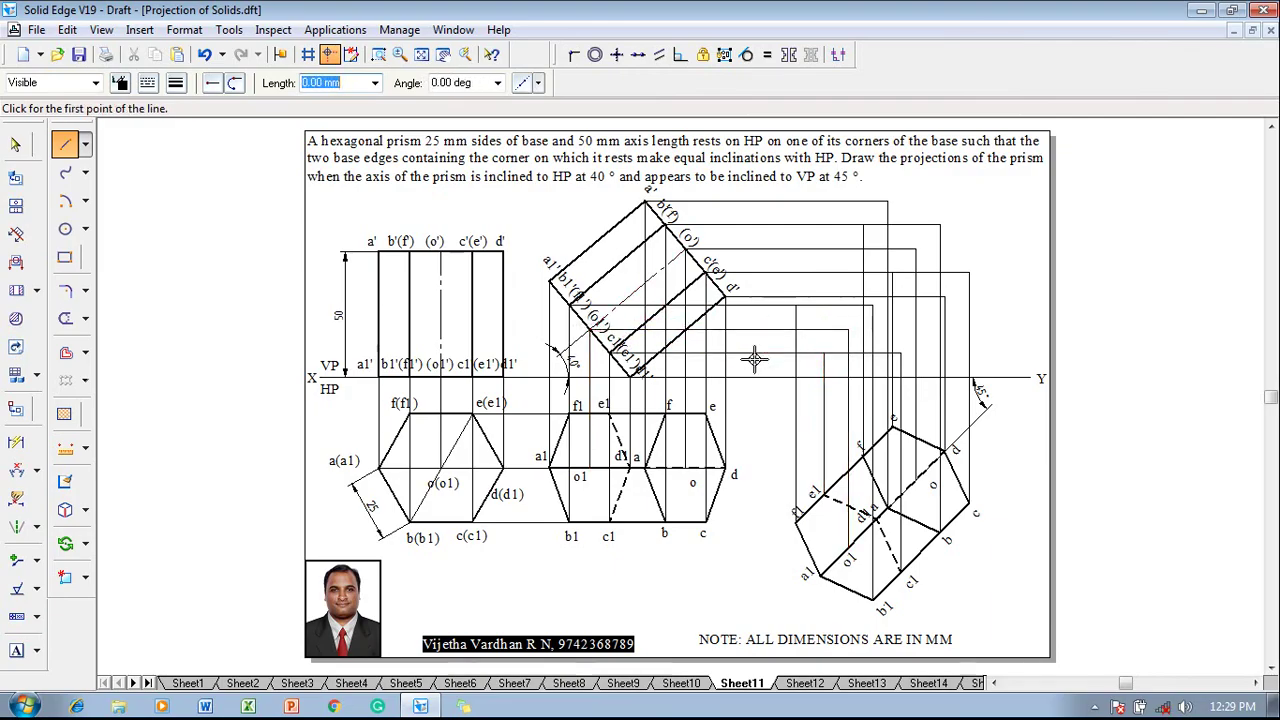
left_click(875, 515)
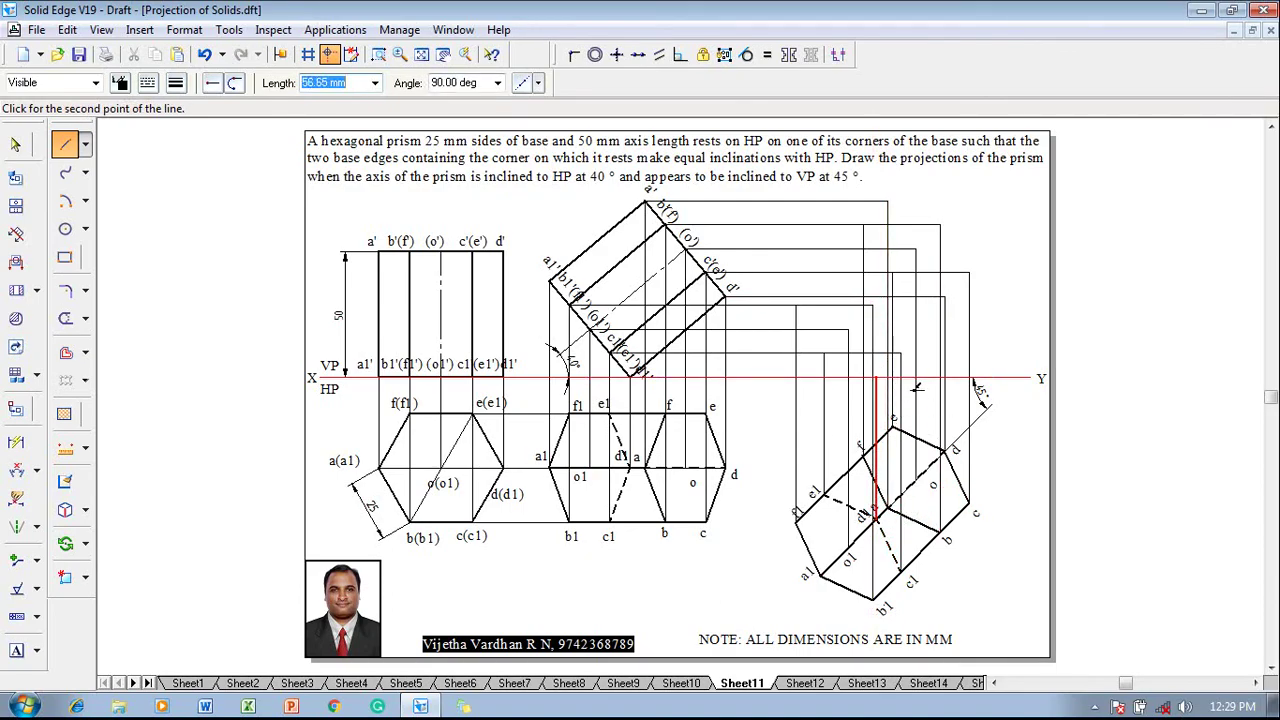
left_click(876, 378)
key("Escape")
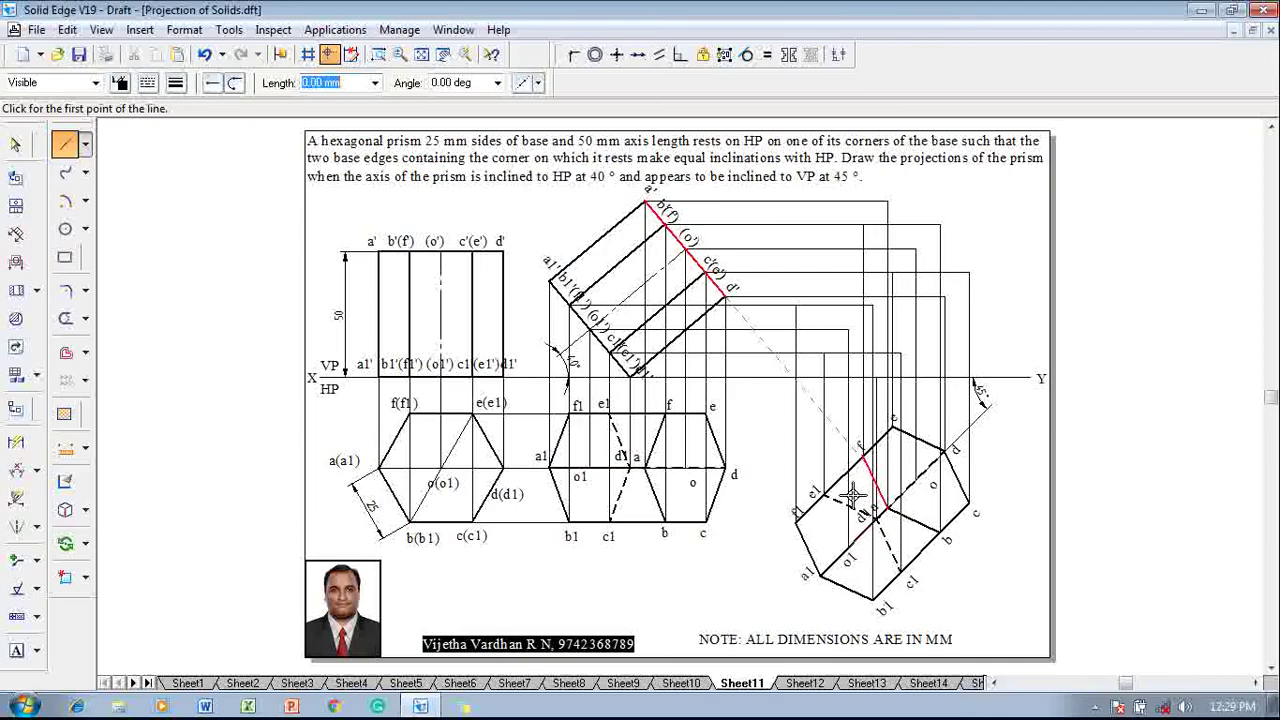
- Draw a vertical projector up from a1 of the rotated top view and connect it horizontally to a1' of the tilted front view
left_click(819, 574)
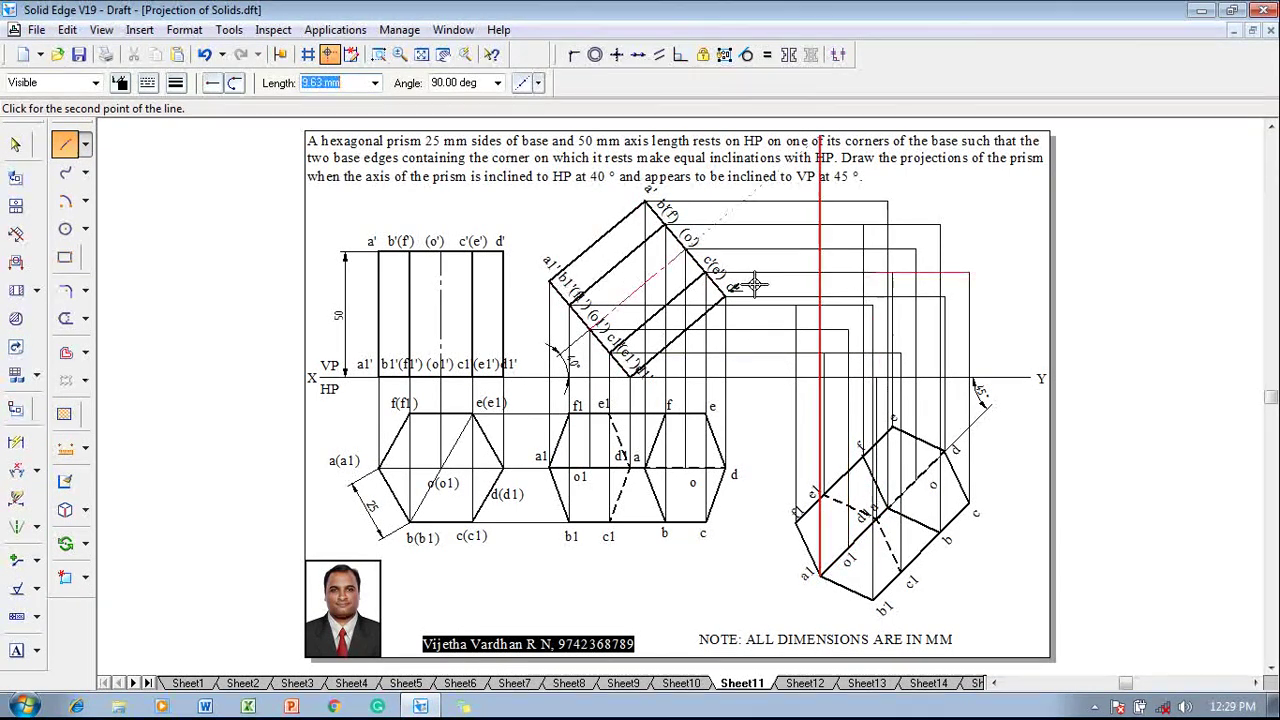
right_click(810, 282)
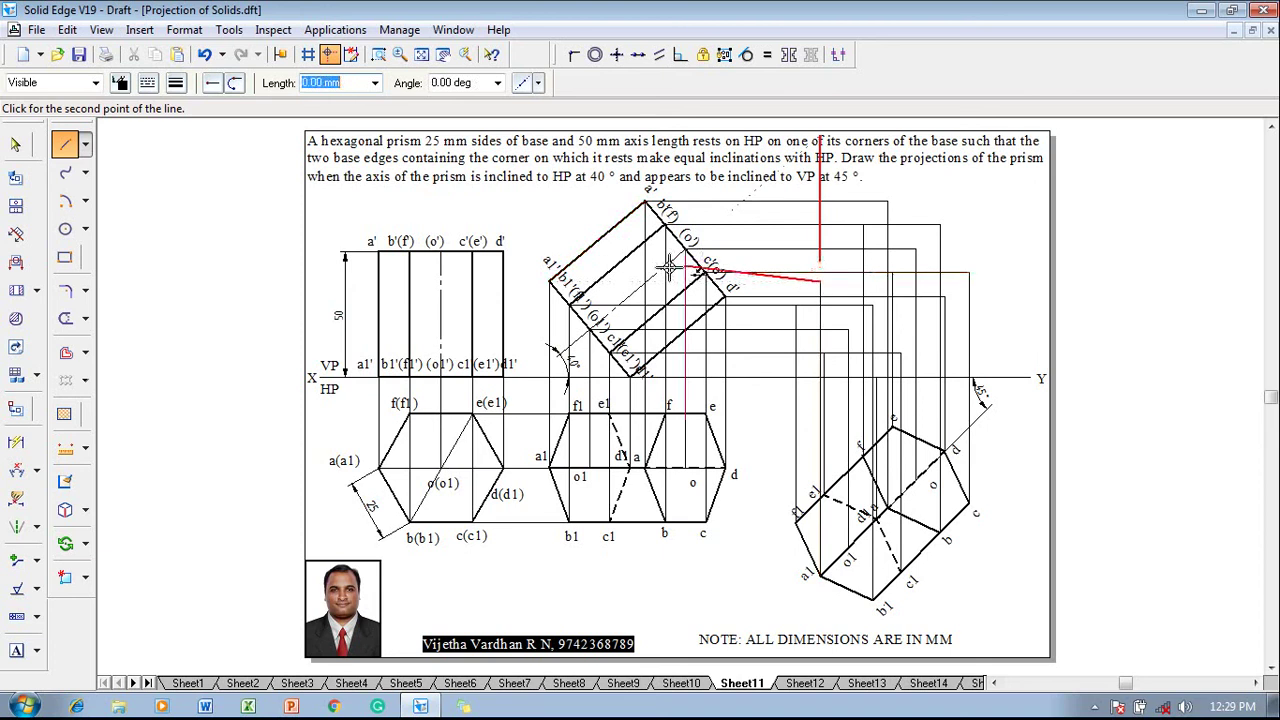
left_click(550, 283)
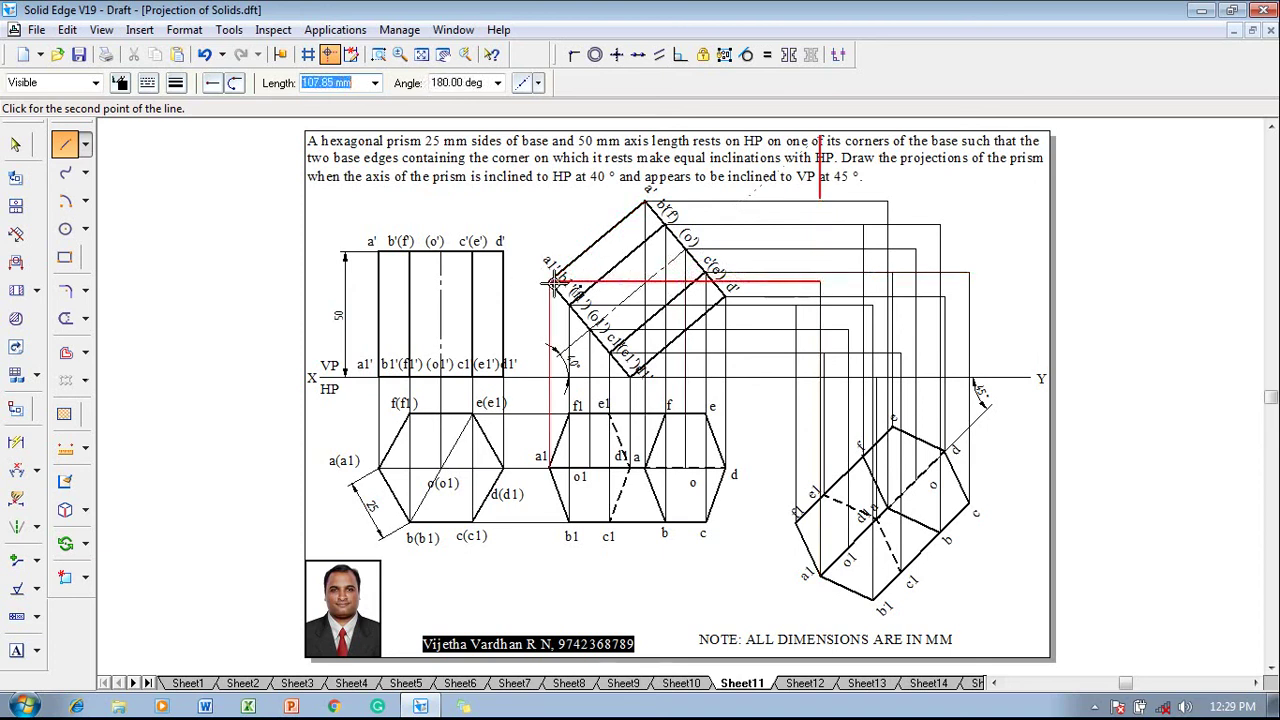
right_click(880, 338)
key("Escape")
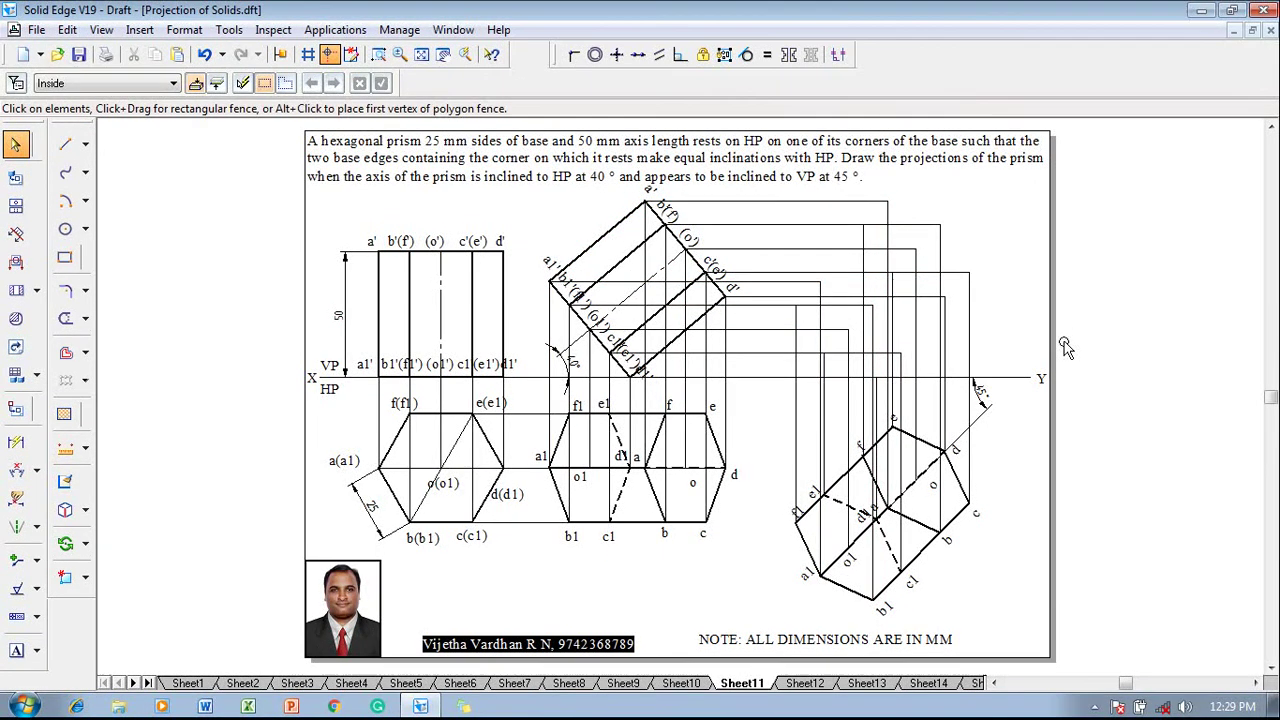
- Label the projected points of the prism's lower end in the final front view a1', b1', c1', d1', e1' and f1'
left_click(15, 650)
left_click(808, 262)
type("a1'")
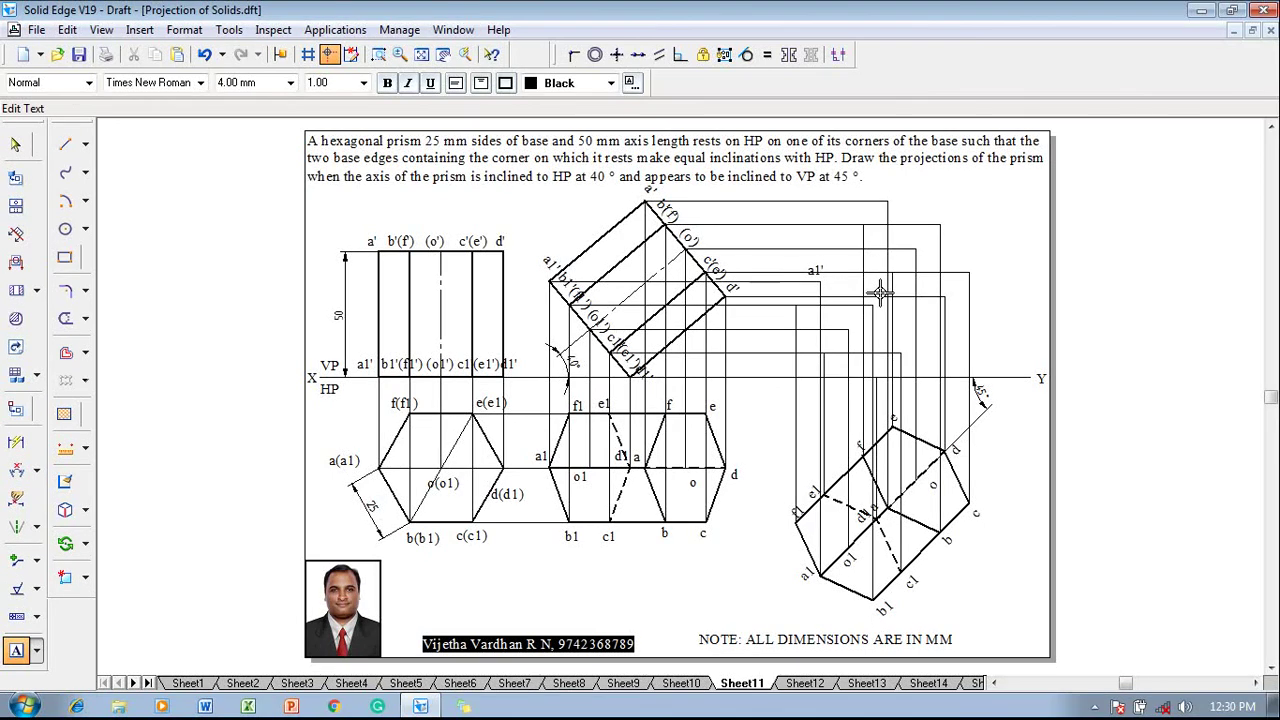
left_click(880, 292)
type("b1'")
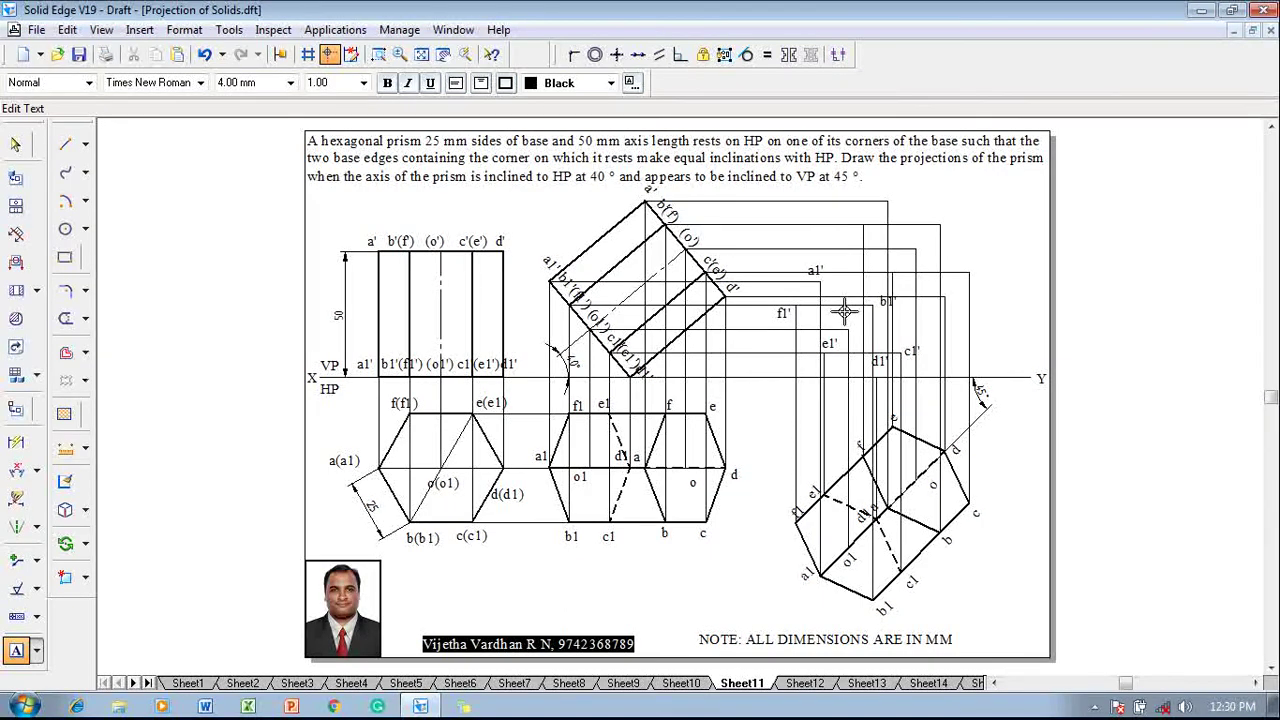
- Label the lower axis point o1', and label the upper-end points a', b', c', d', e', f' and o' in the final front view
left_click(890, 180)
type("a'")
type("b")
left_click(970, 263)
type("c'")
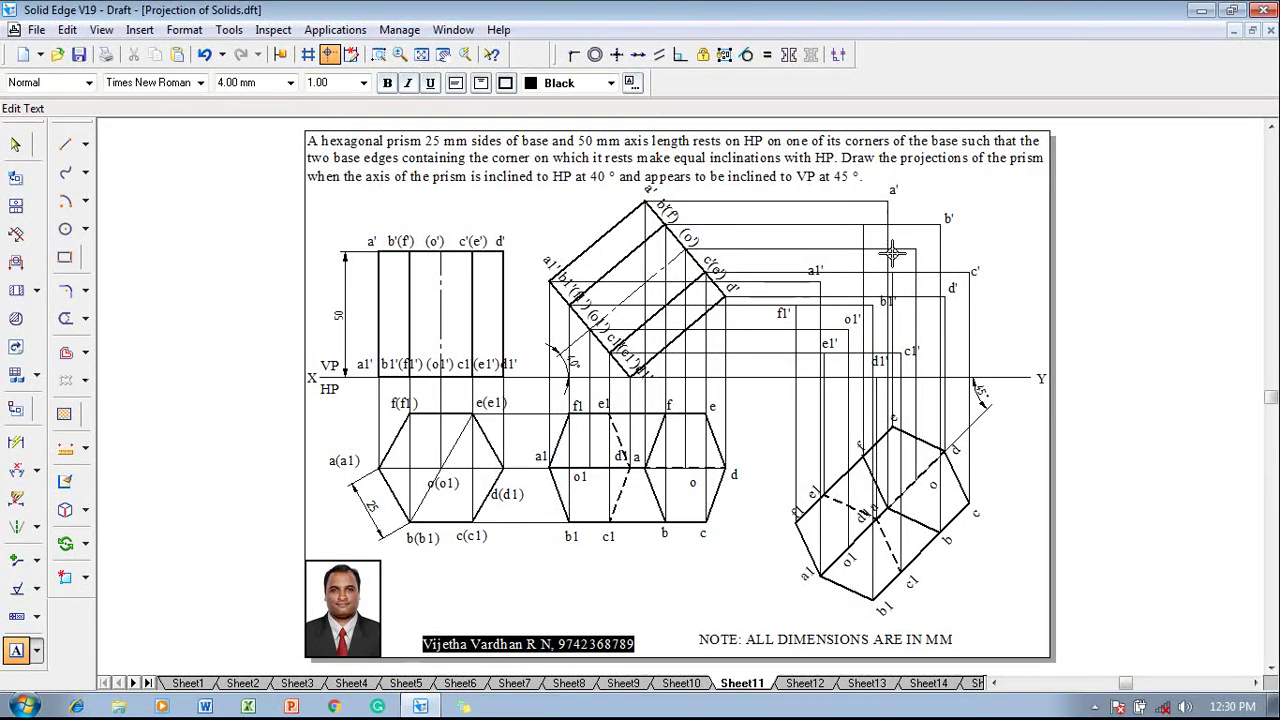
left_click(893, 258)
type("e")
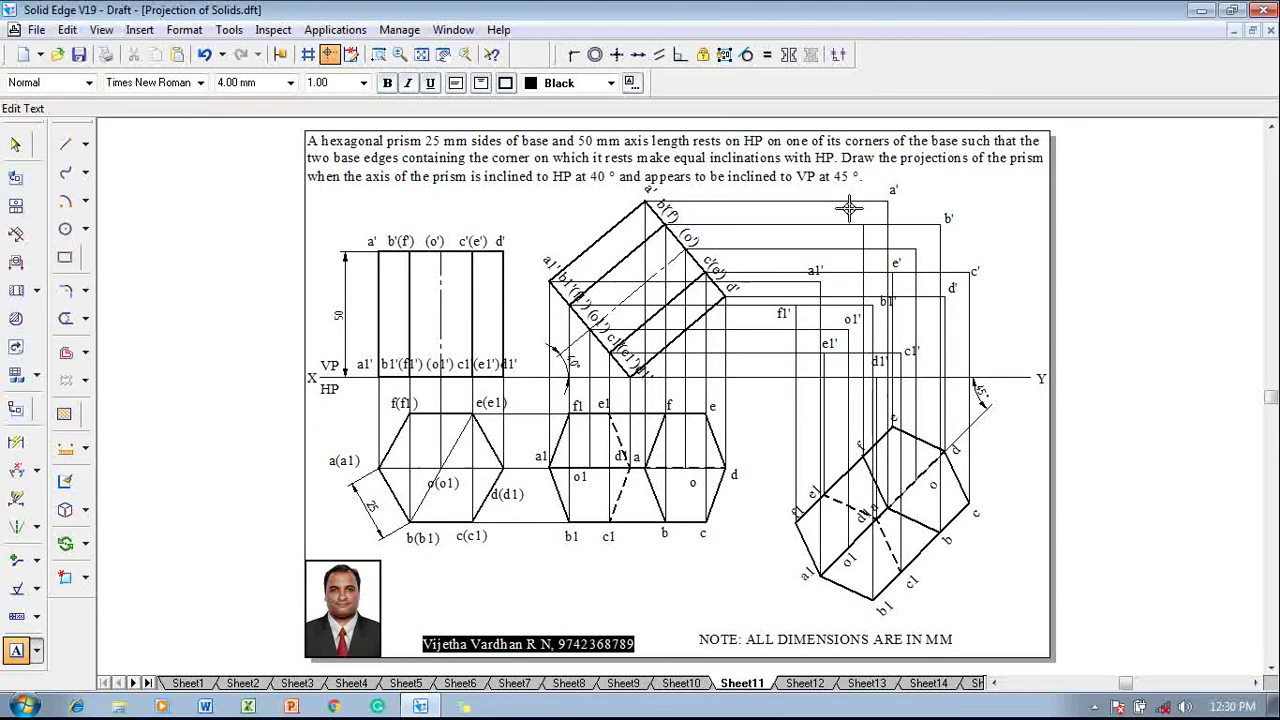
type("f")
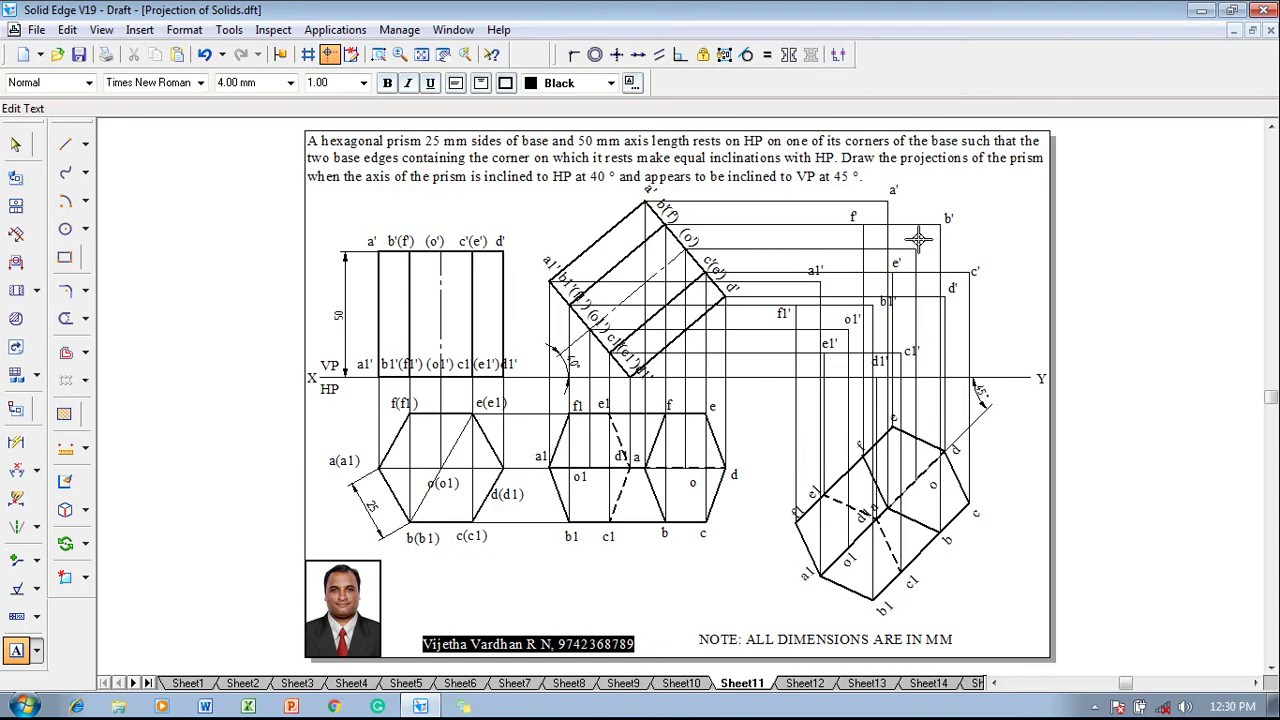
left_click(918, 238)
type("o'")
key("Escape")
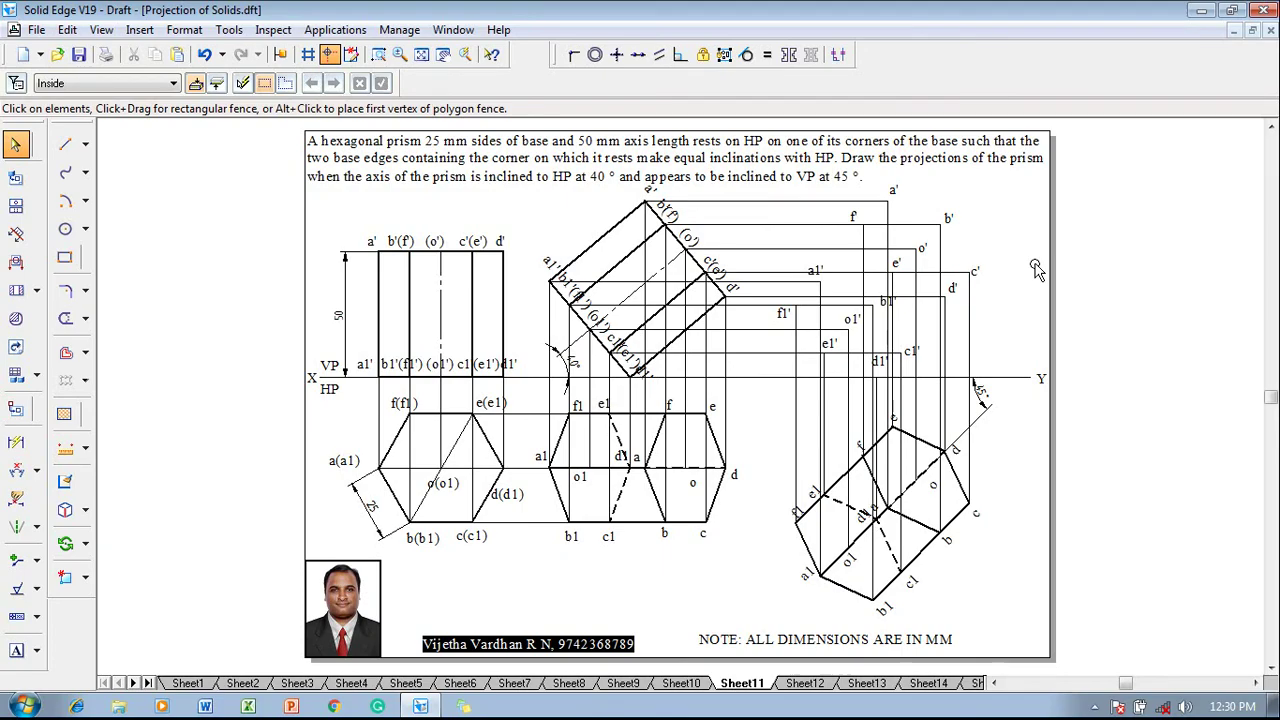
- Draw the final front view's outer outline in thick lines through f1', f', a', b', c', c1', d1', e1' and back to f1'
left_click(65, 144)
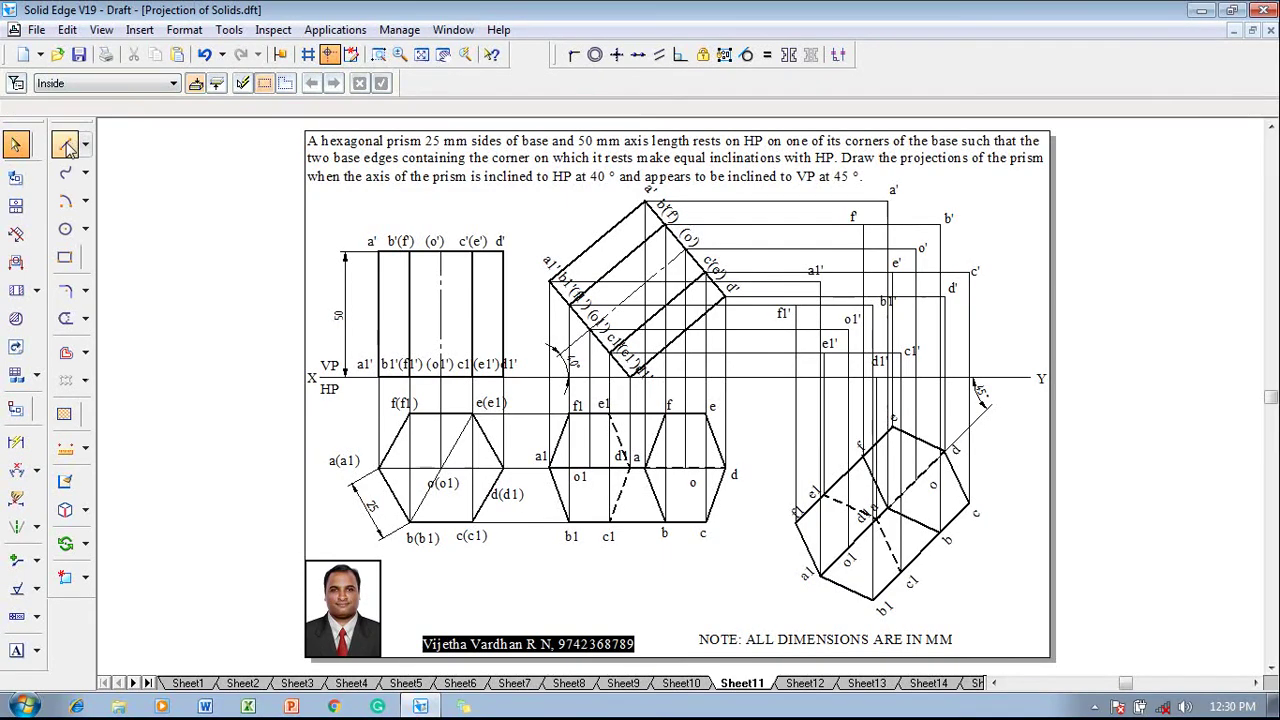
left_click(176, 83)
left_click(183, 155)
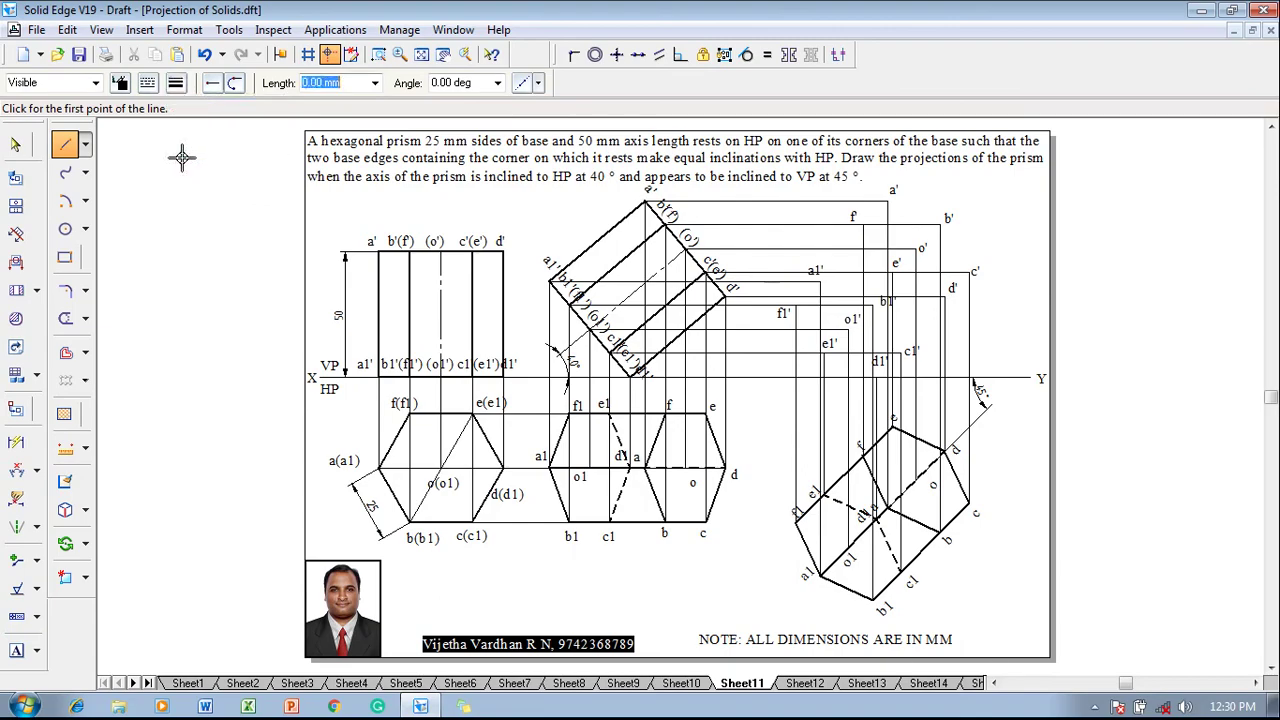
left_click(796, 308)
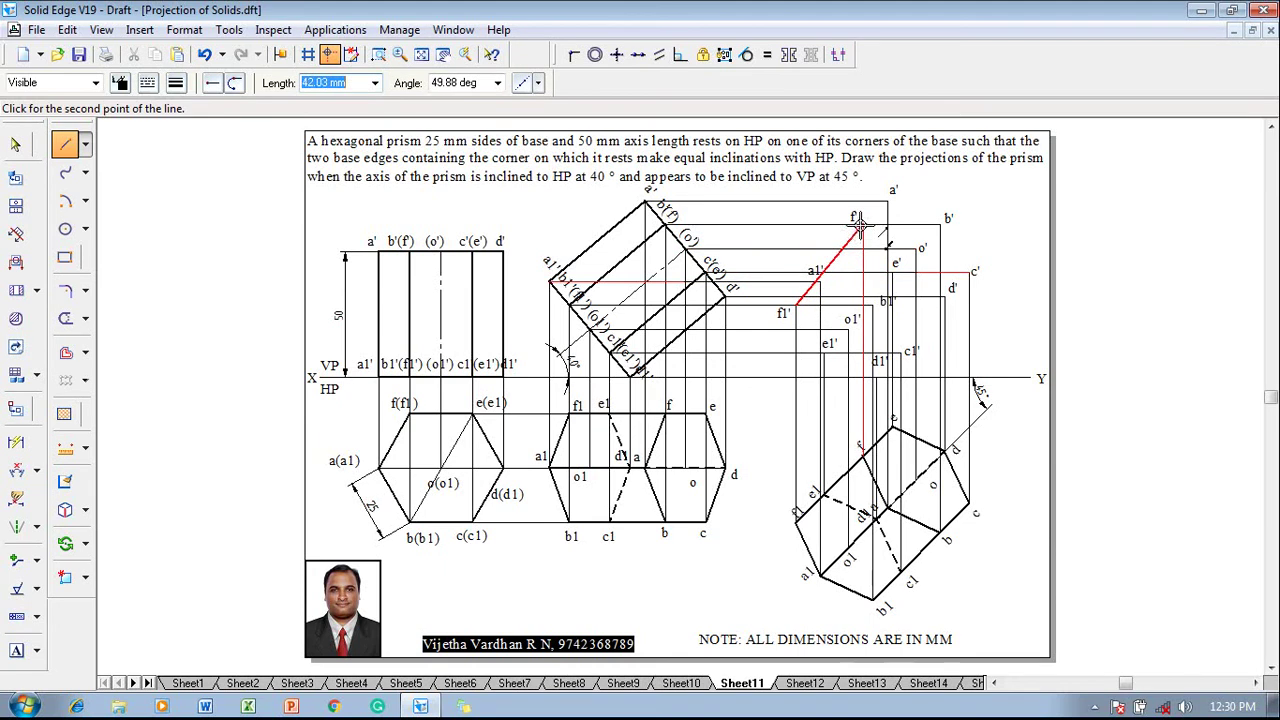
left_click(858, 222)
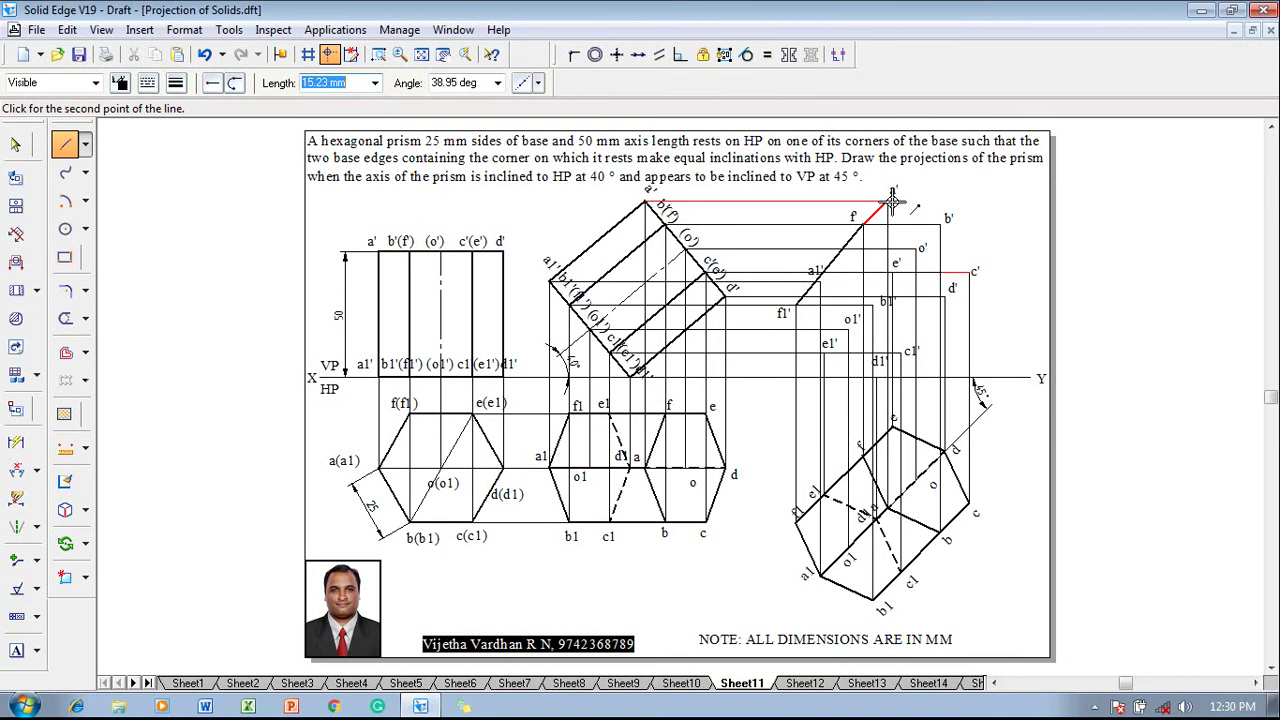
left_click(887, 202)
left_click(940, 222)
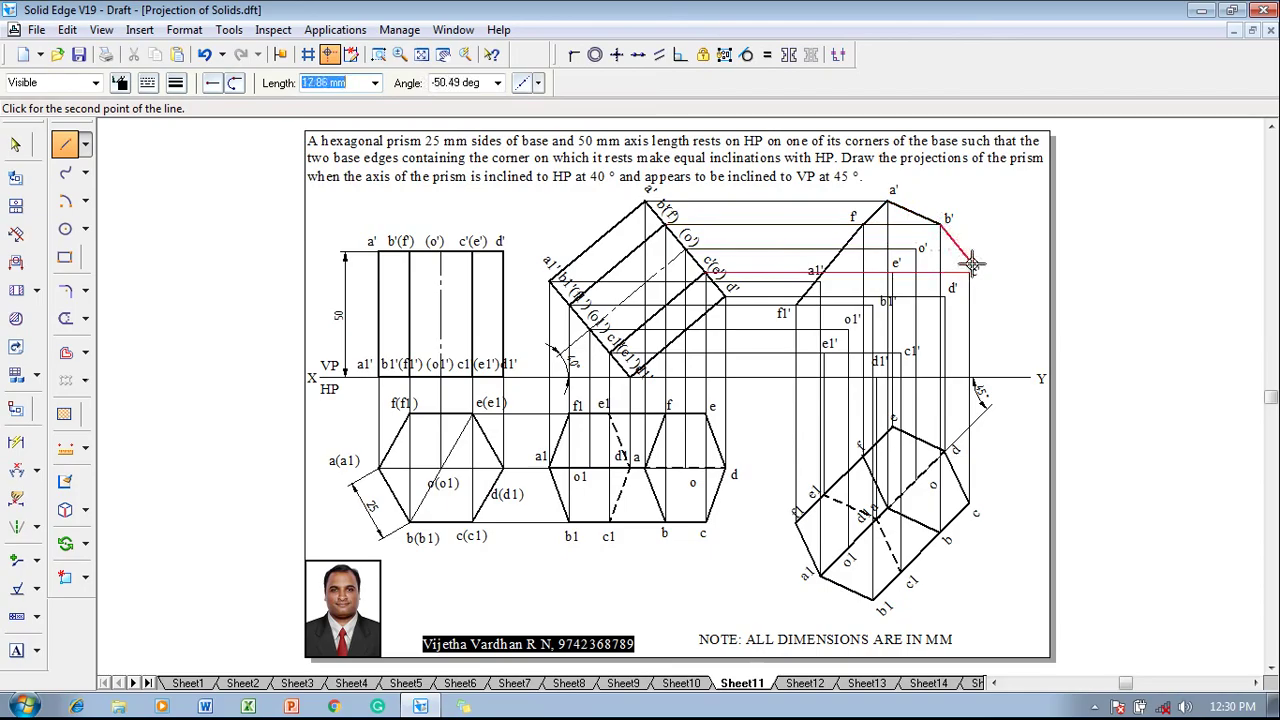
left_click(972, 272)
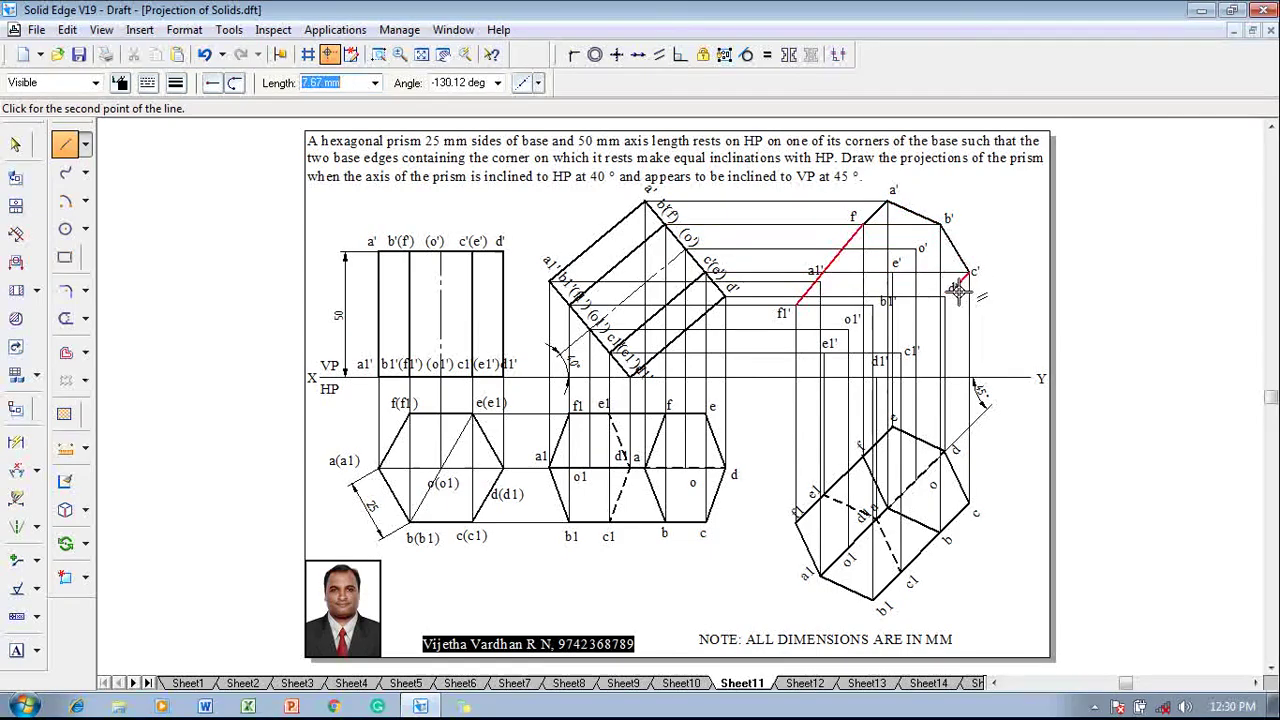
left_click(905, 352)
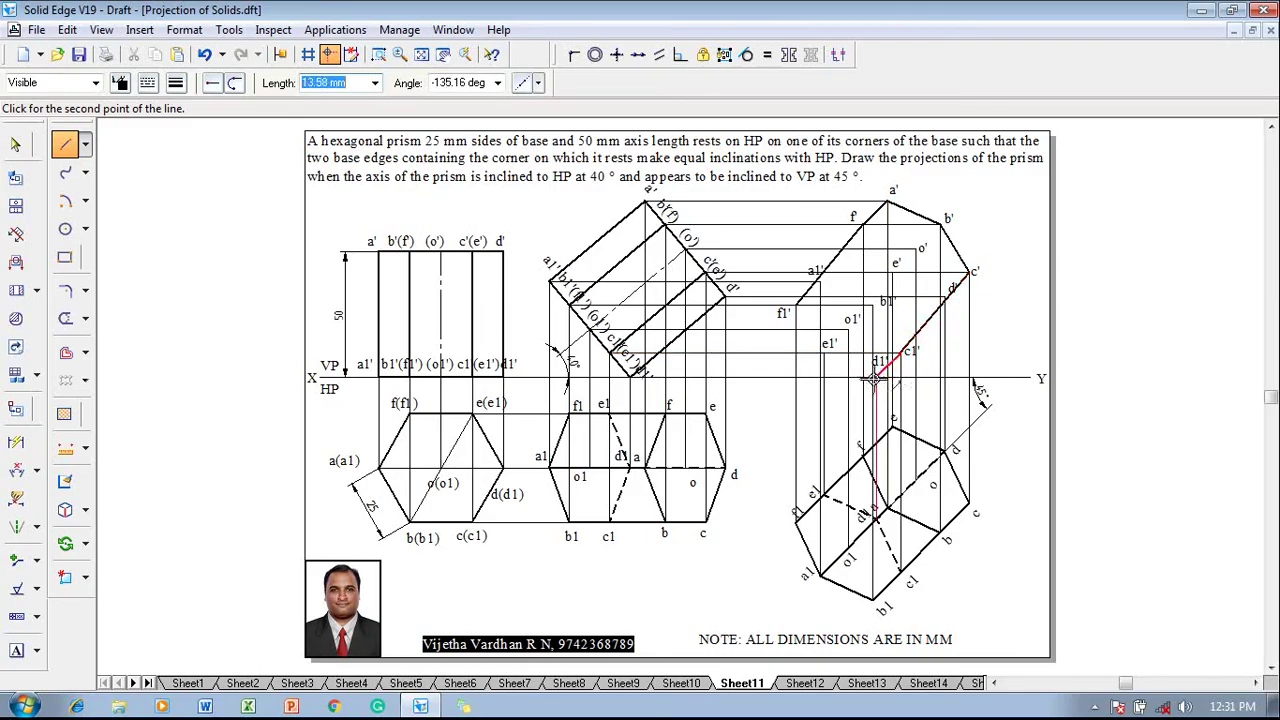
left_click(873, 378)
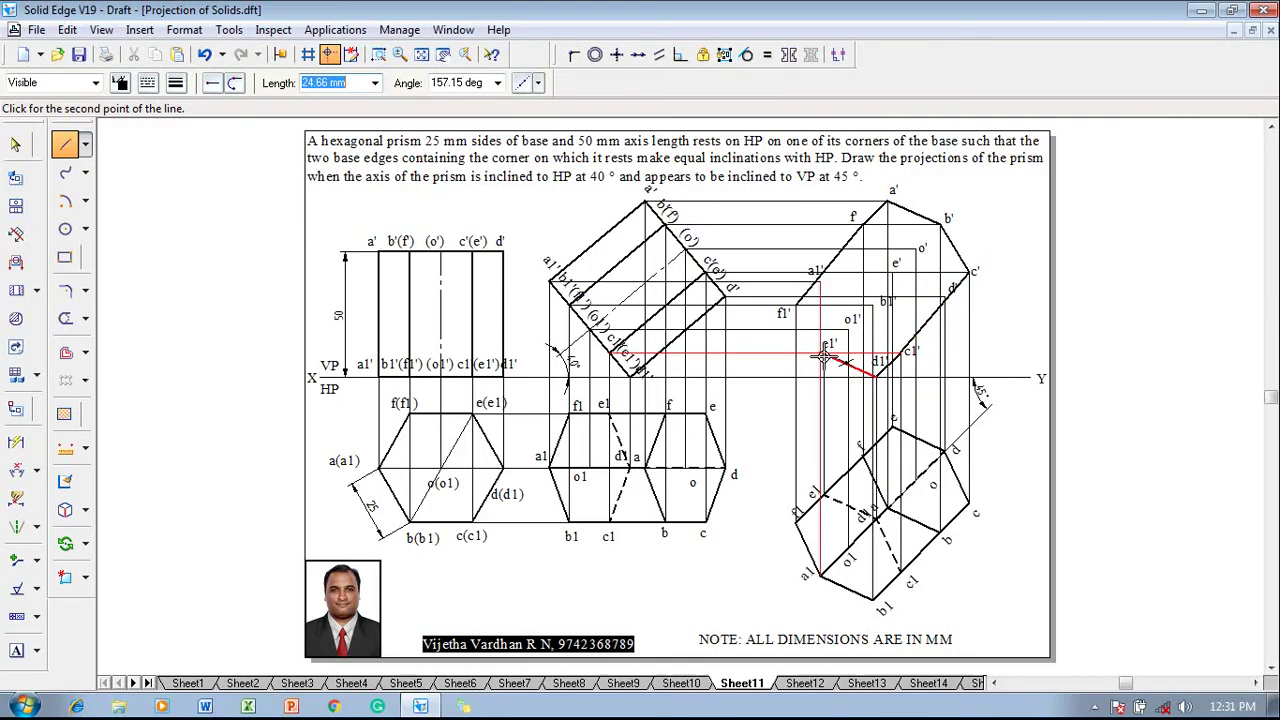
left_click(822, 350)
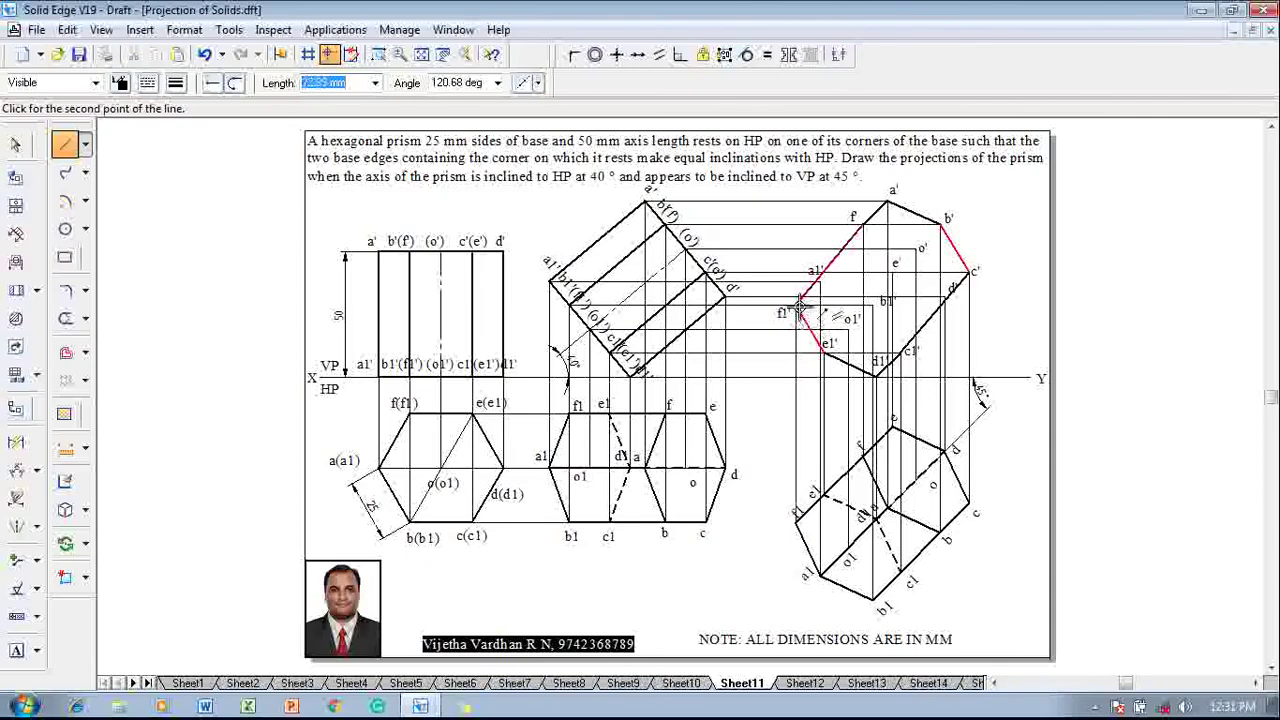
left_click(799, 310)
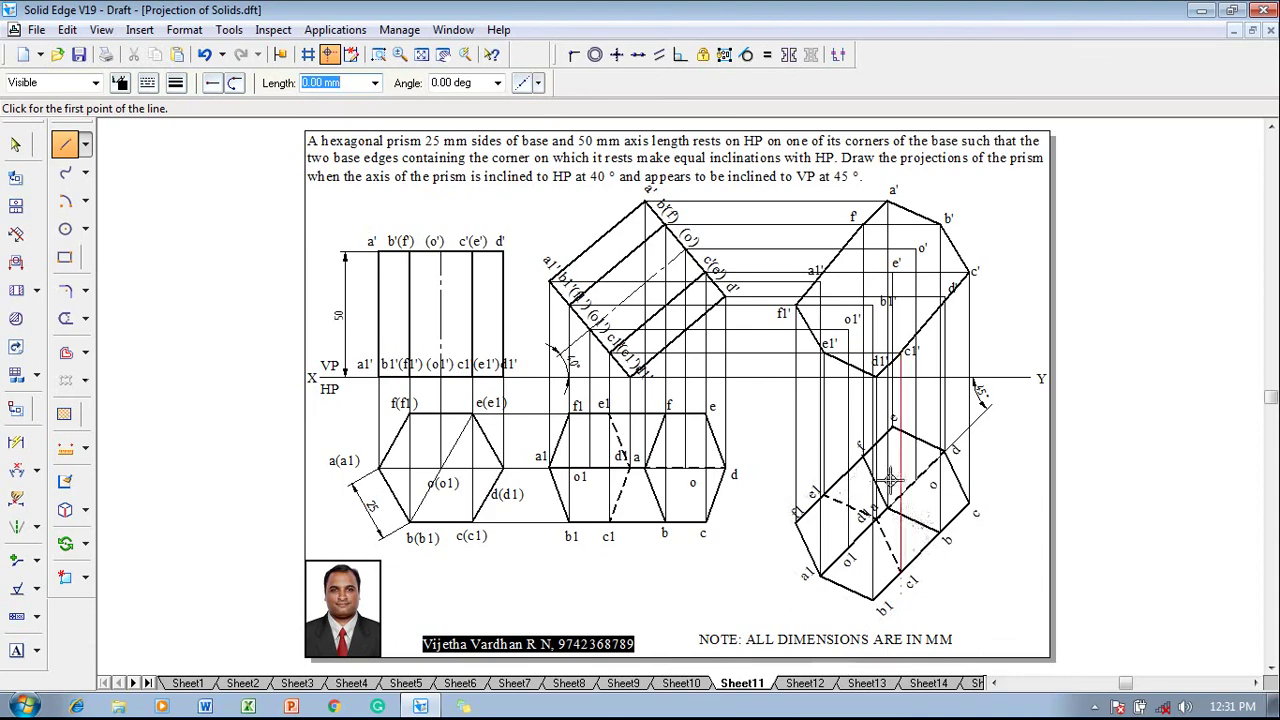
- Draw the visible base edges from f1' through a1' and b1' to c1' in the final front view
left_click(798, 306)
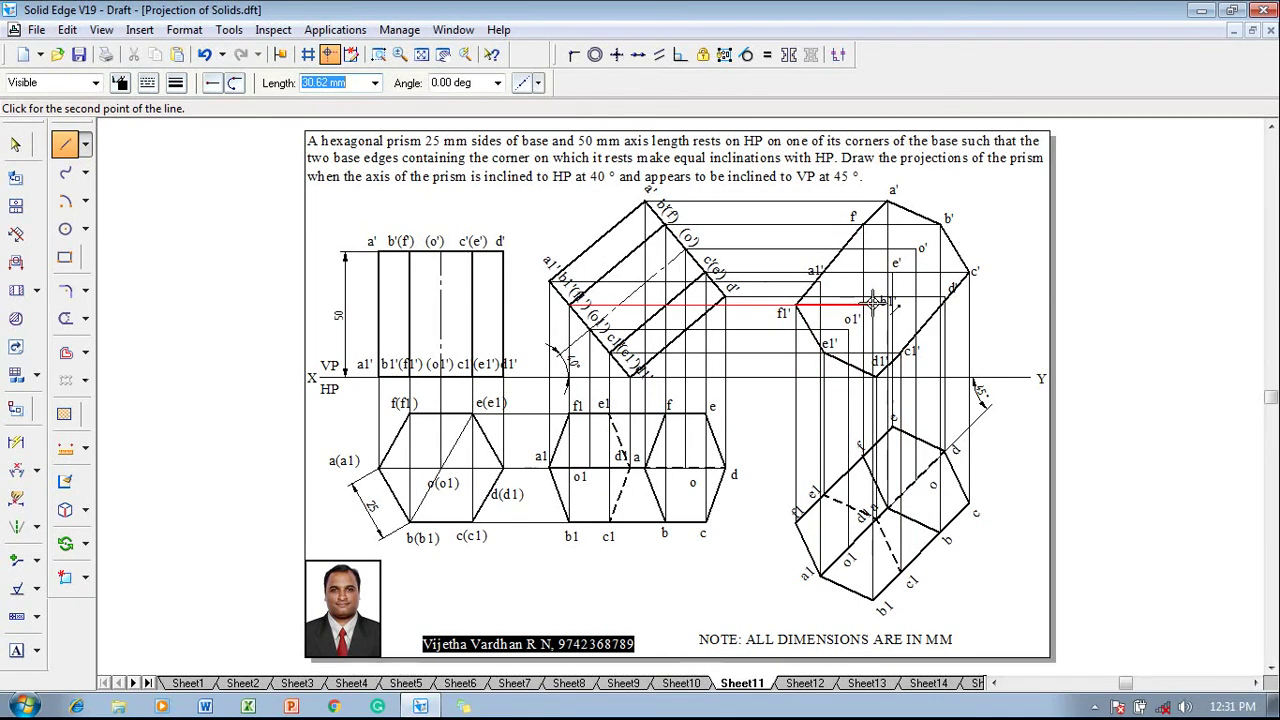
left_click(822, 284)
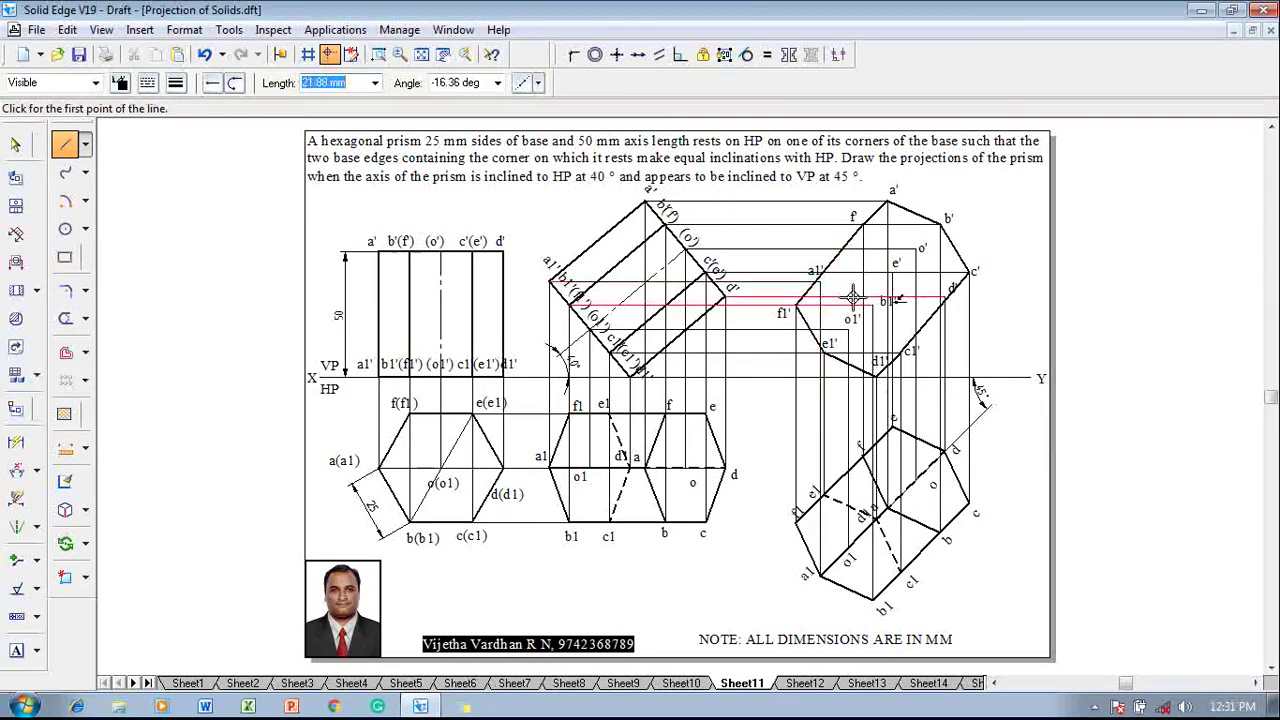
left_click(820, 284)
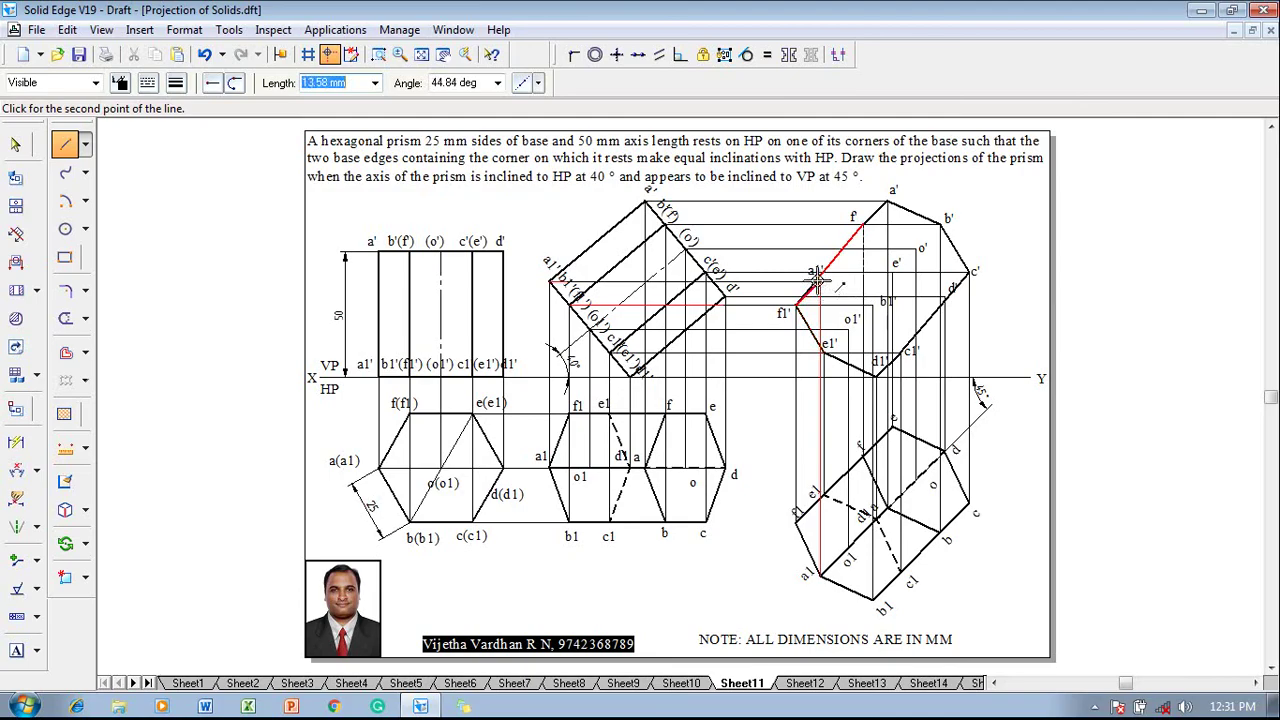
left_click(877, 304)
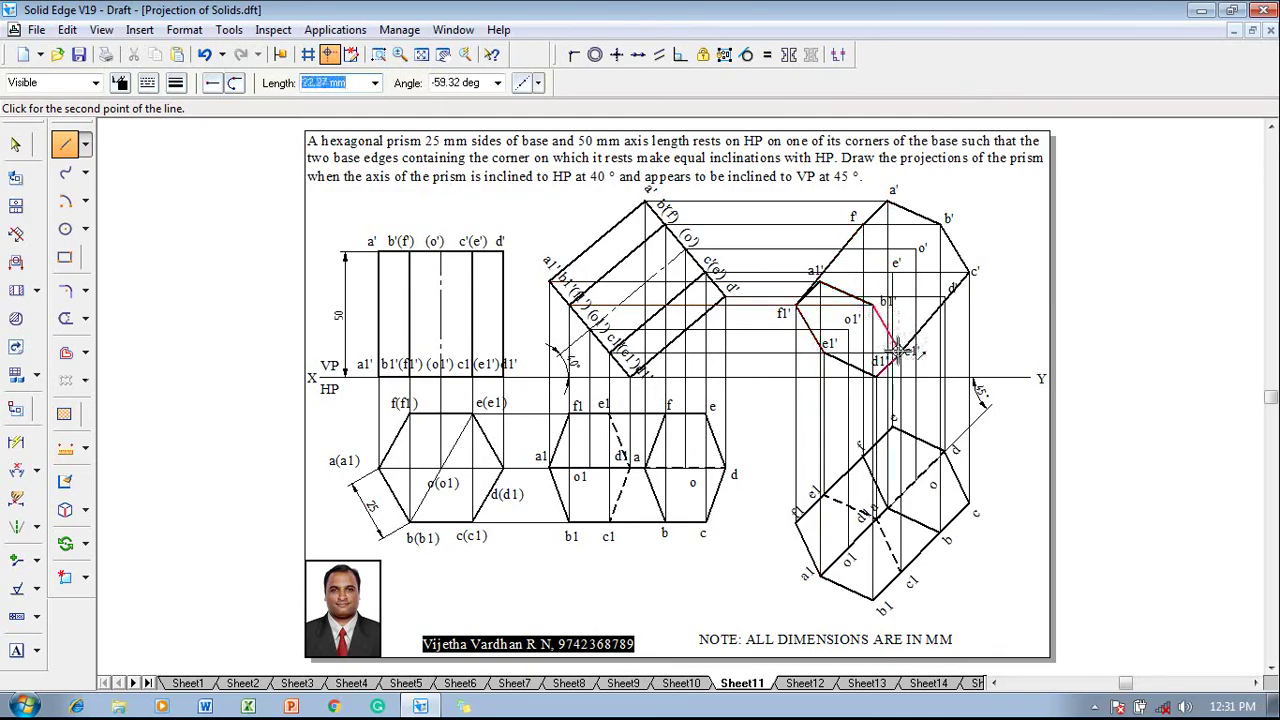
left_click(896, 351)
right_click(960, 345)
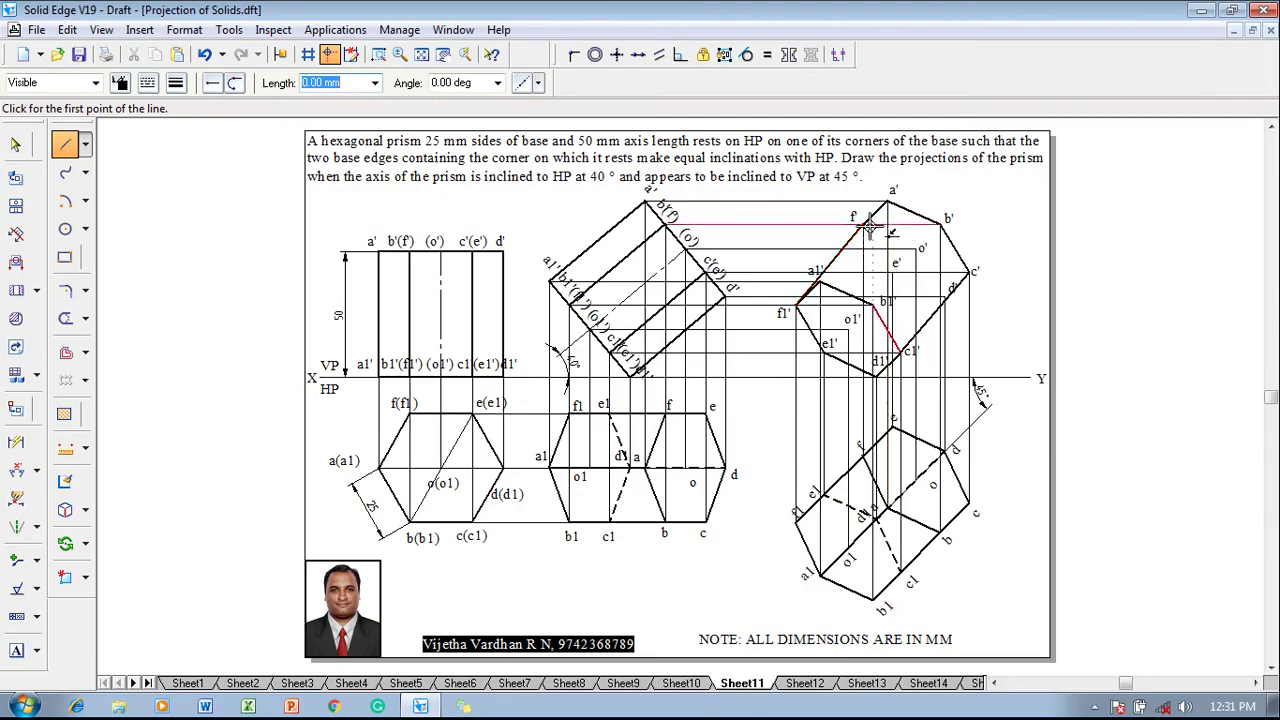
- Draw the hidden base edges f'-e', e'-d' and d'-c' of the final front view as dashed lines
left_click(148, 84)
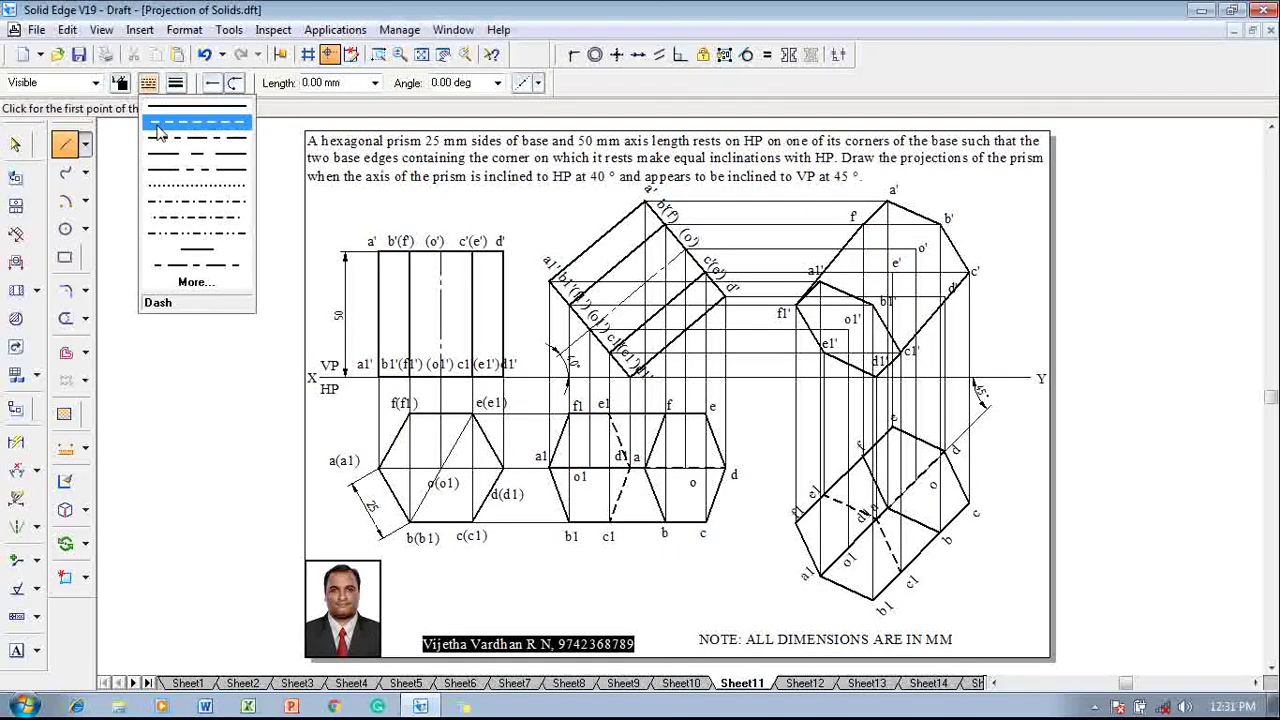
left_click(197, 122)
left_click(864, 227)
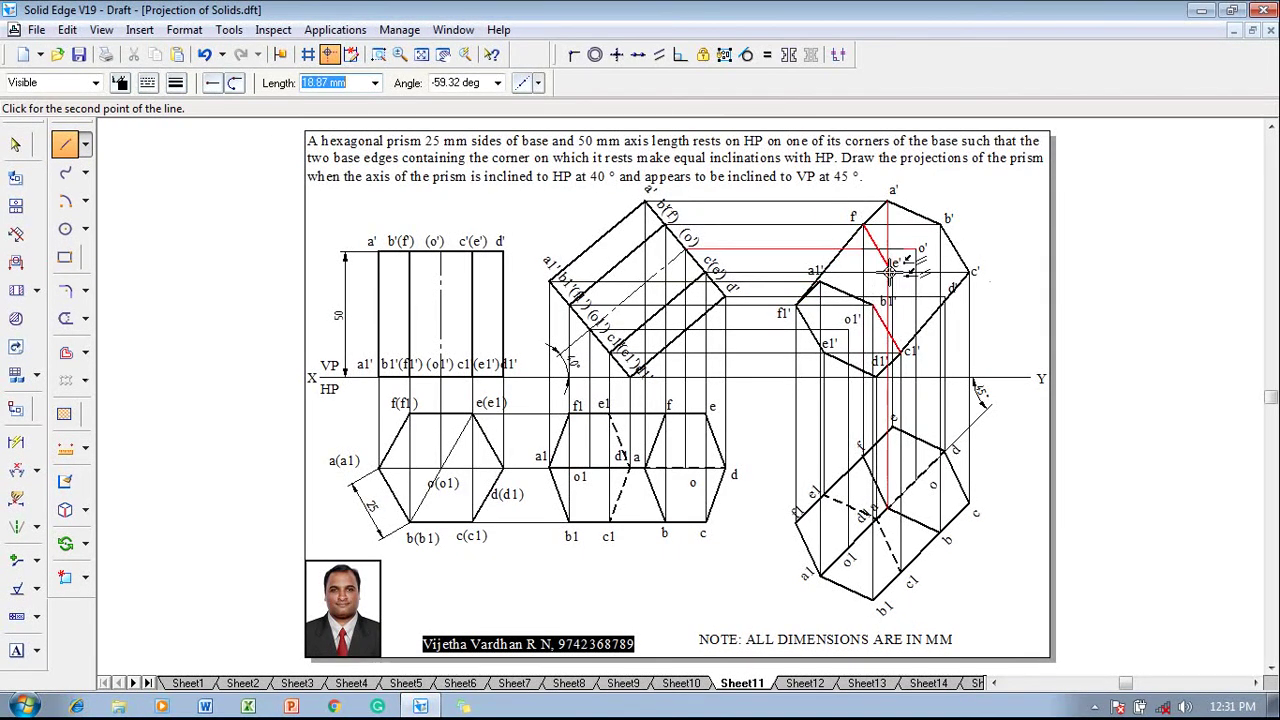
left_click(896, 264)
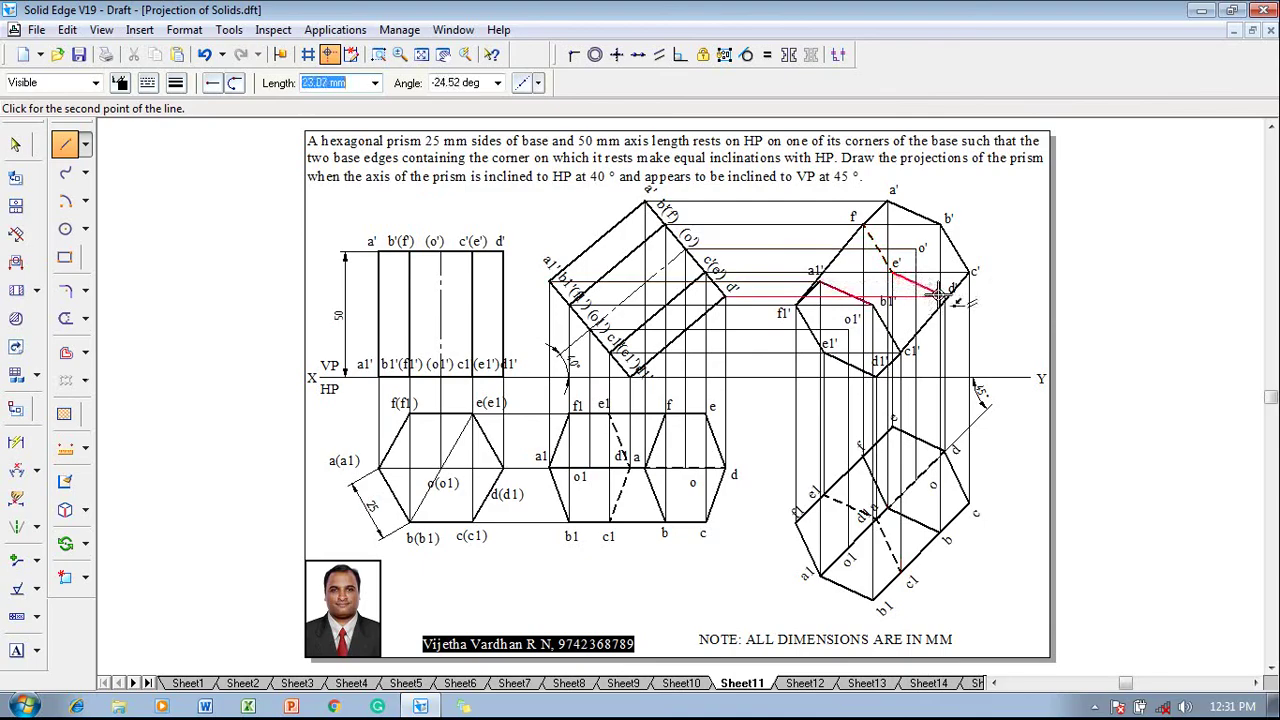
left_click(951, 290)
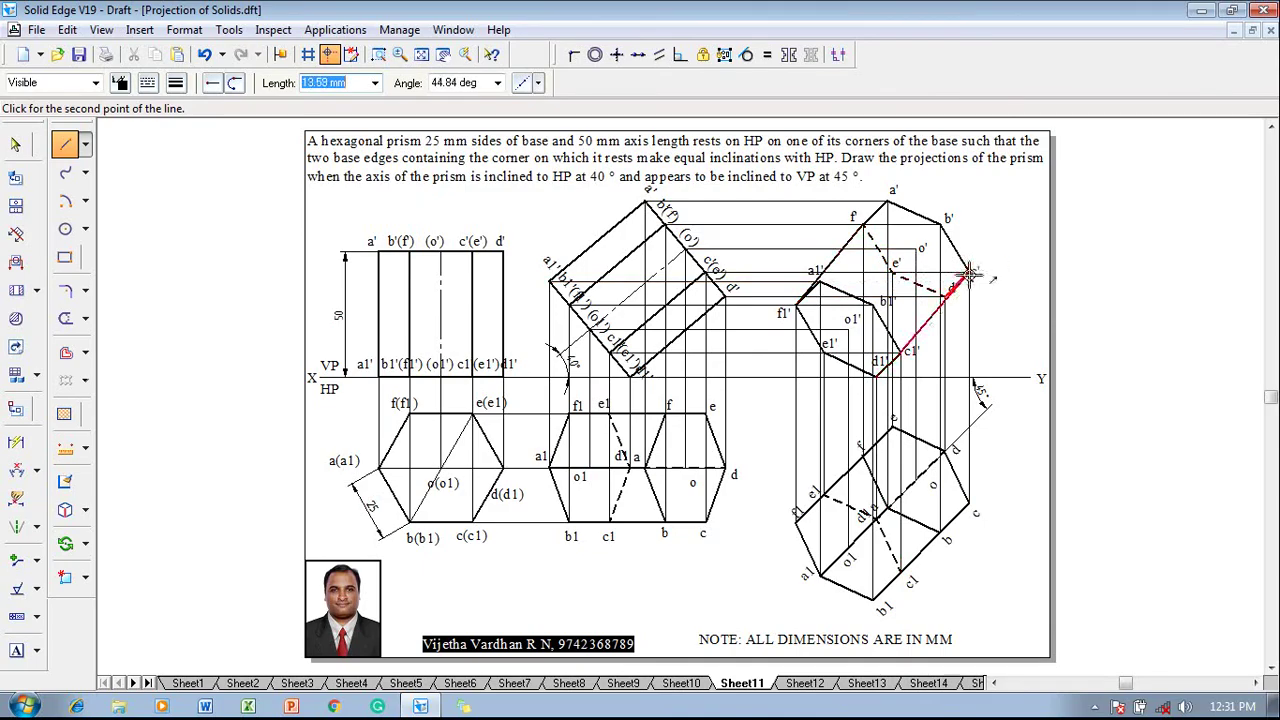
left_click(972, 271)
right_click(1002, 320)
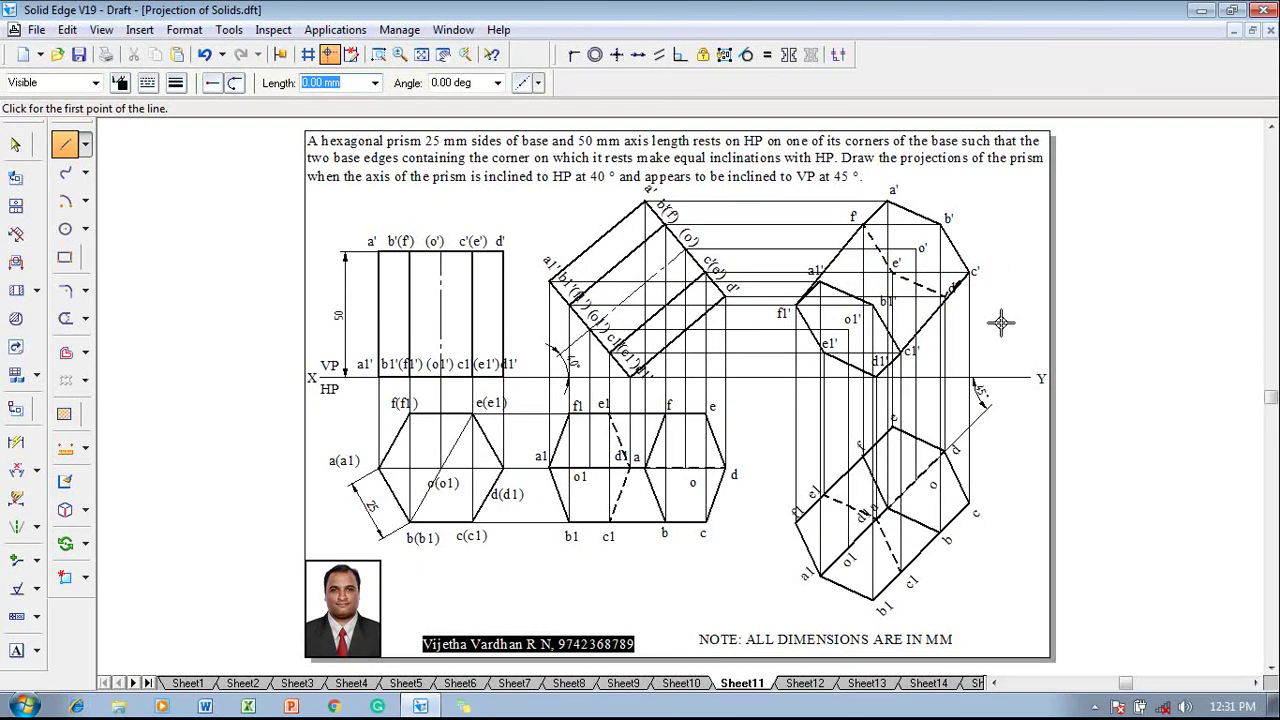
key("Escape")
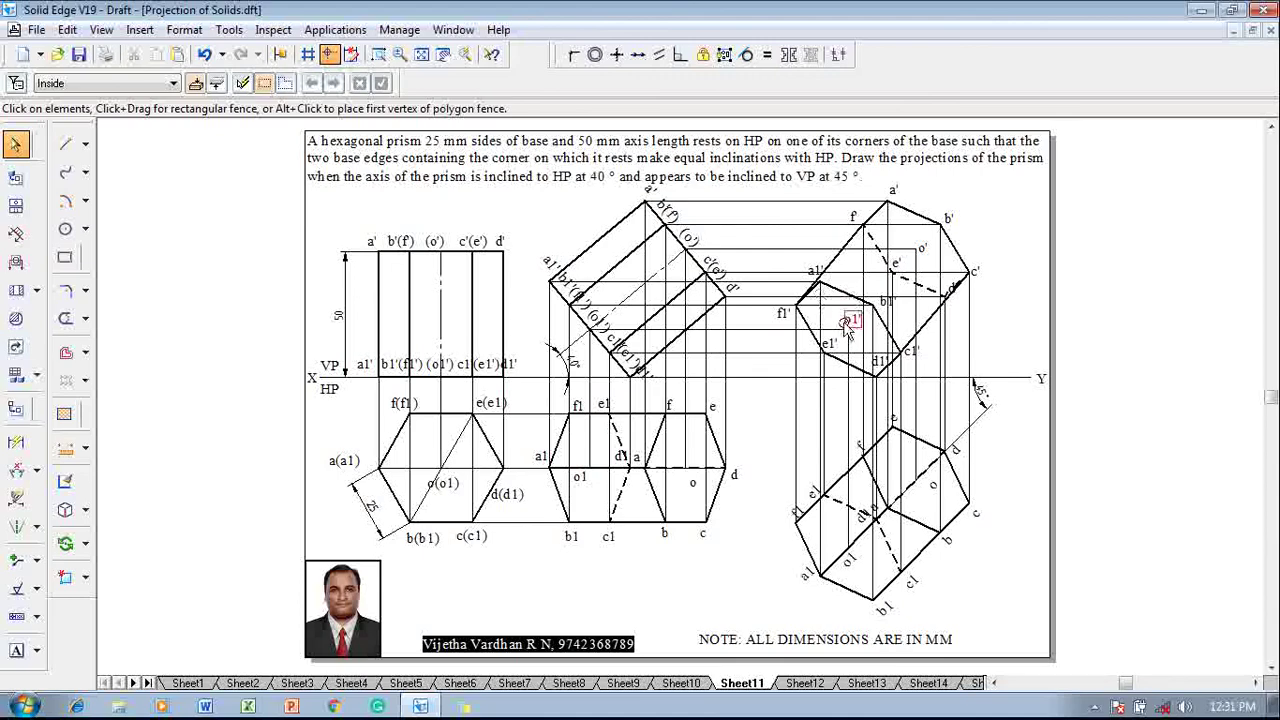
- Draw the hidden lateral edge from e1' to e' in the final front view as a 0.50 mm dashed line
left_click(65, 143)
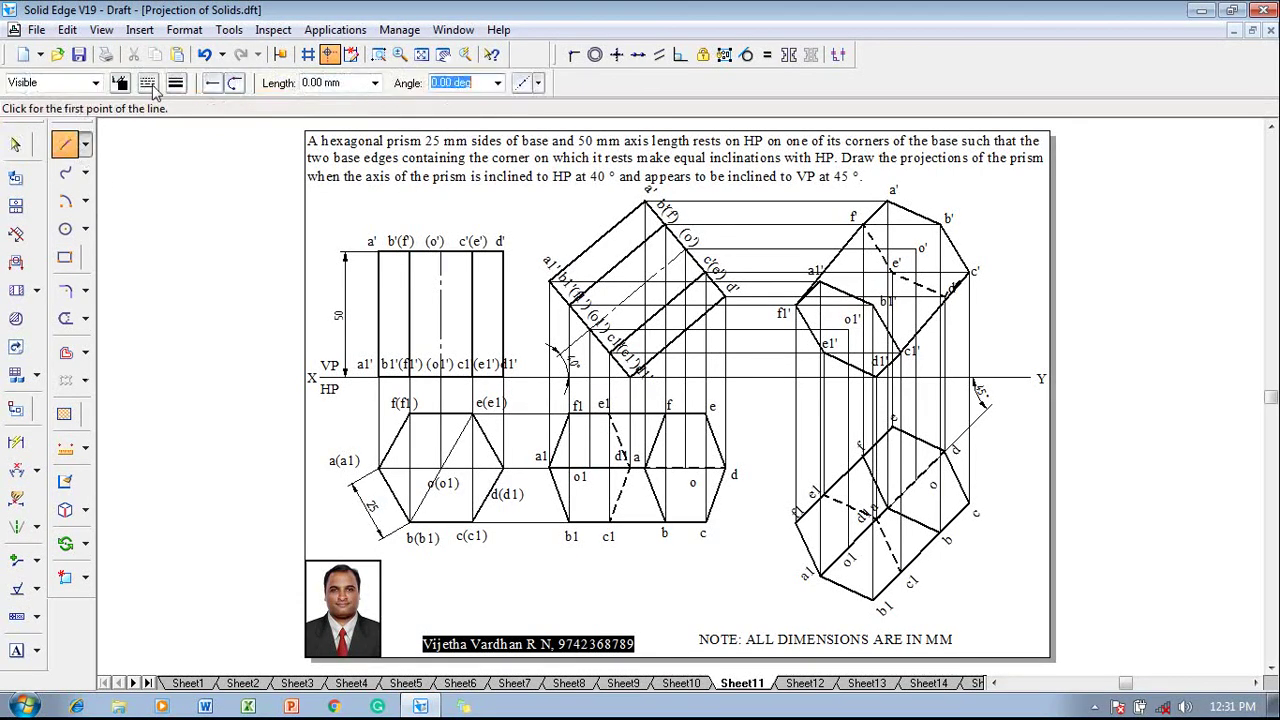
left_click(148, 83)
left_click(155, 123)
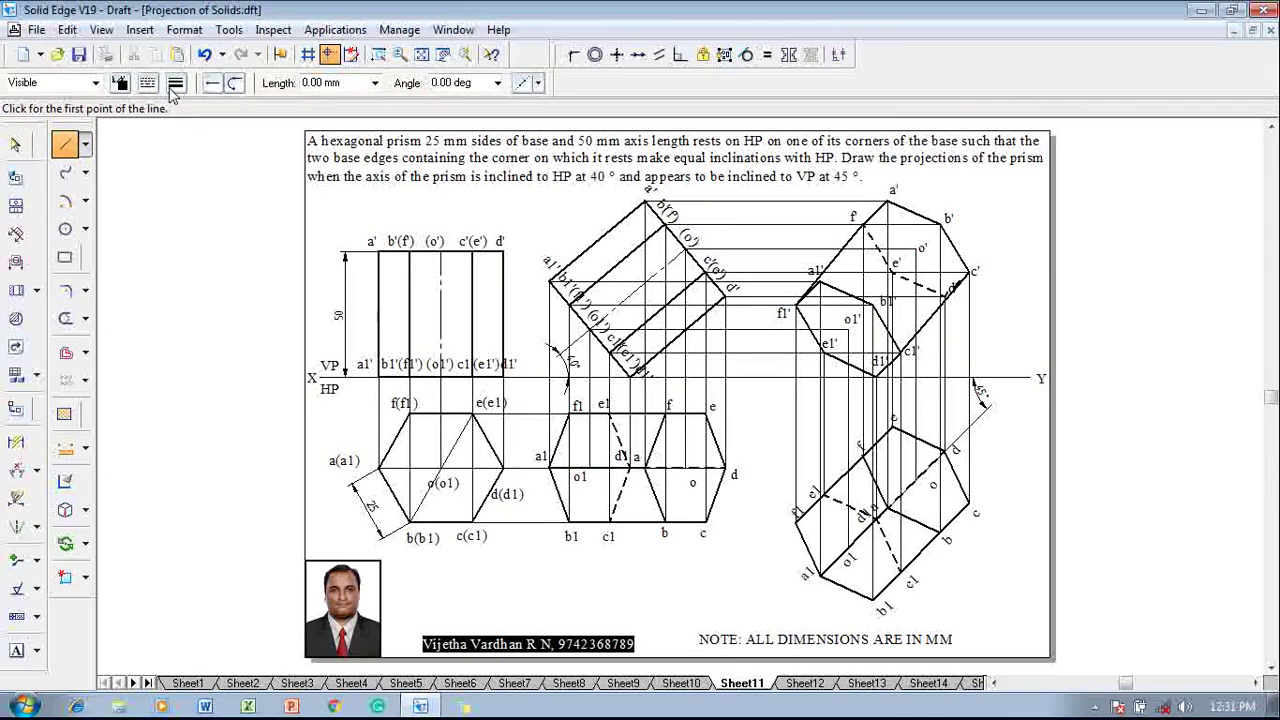
left_click(175, 83)
left_click(190, 157)
left_click(822, 346)
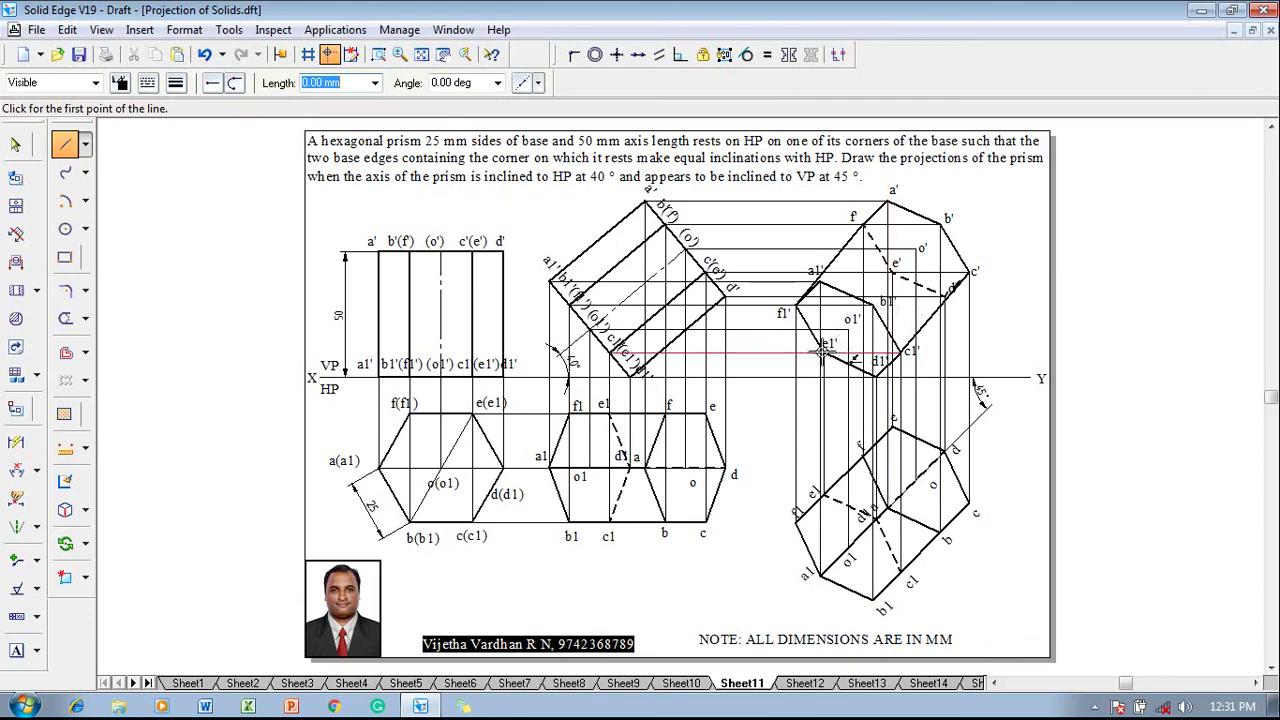
left_click(795, 307)
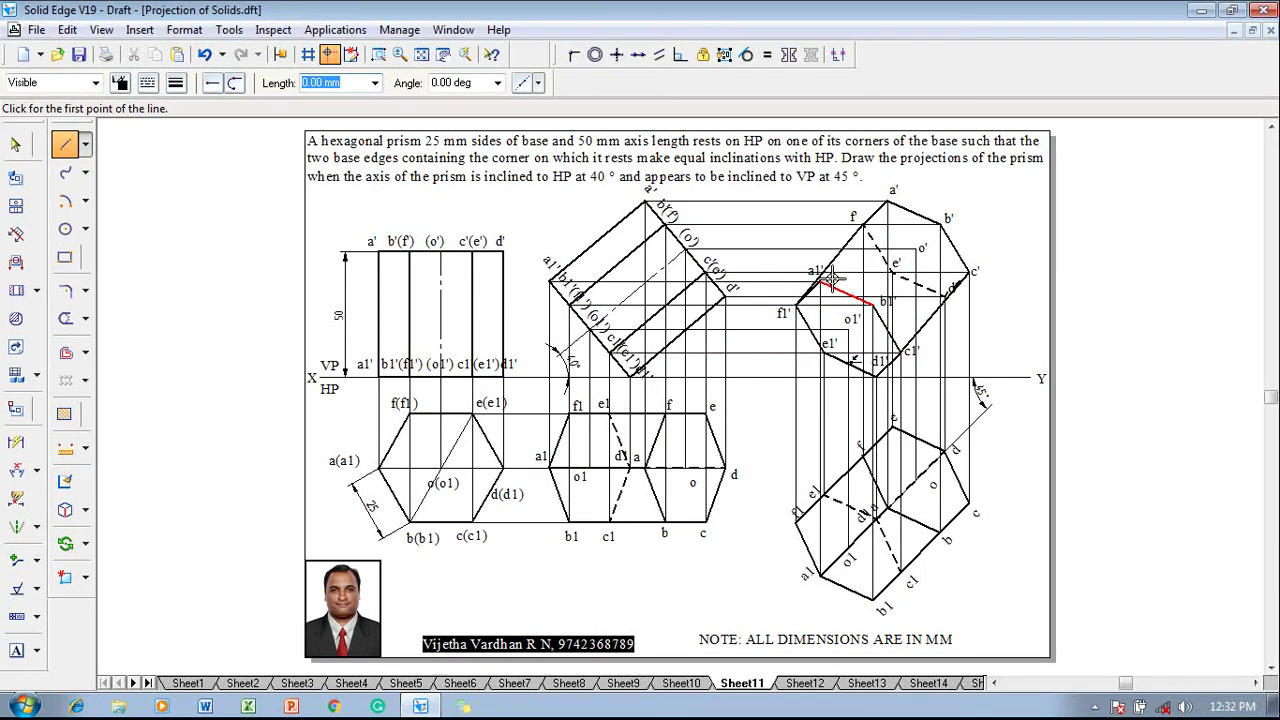
left_click(824, 349)
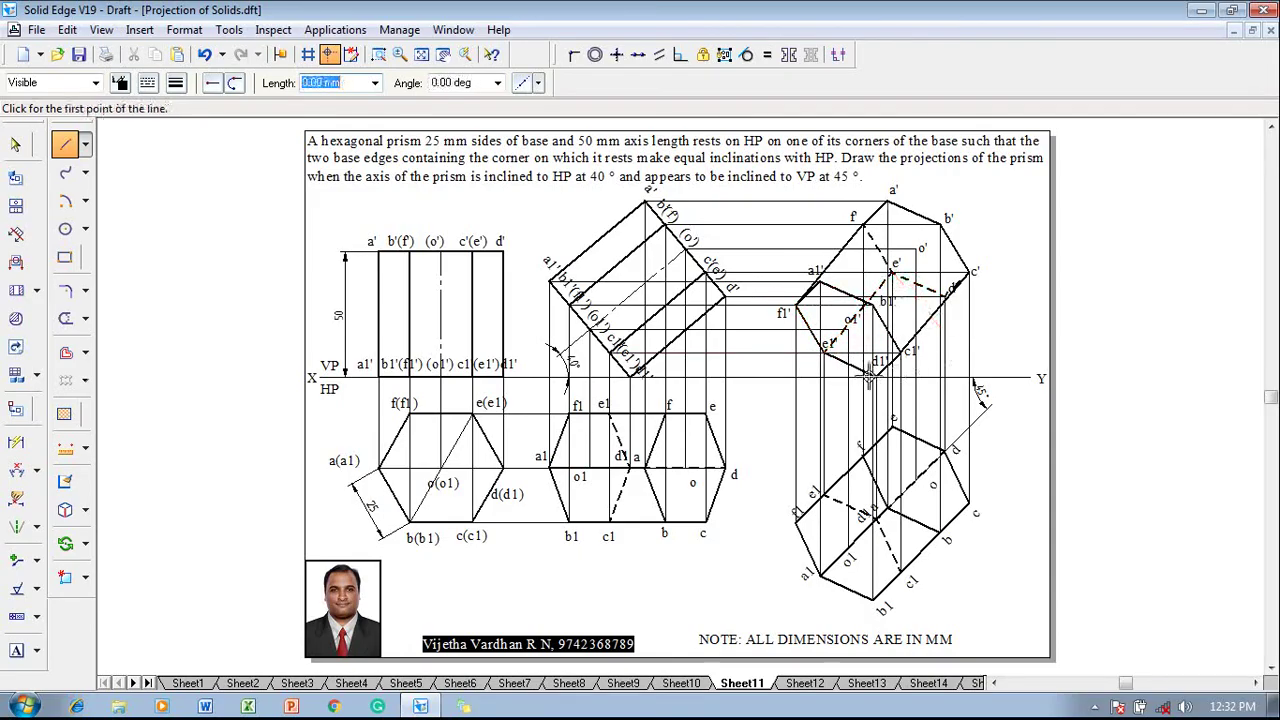
left_click(874, 374)
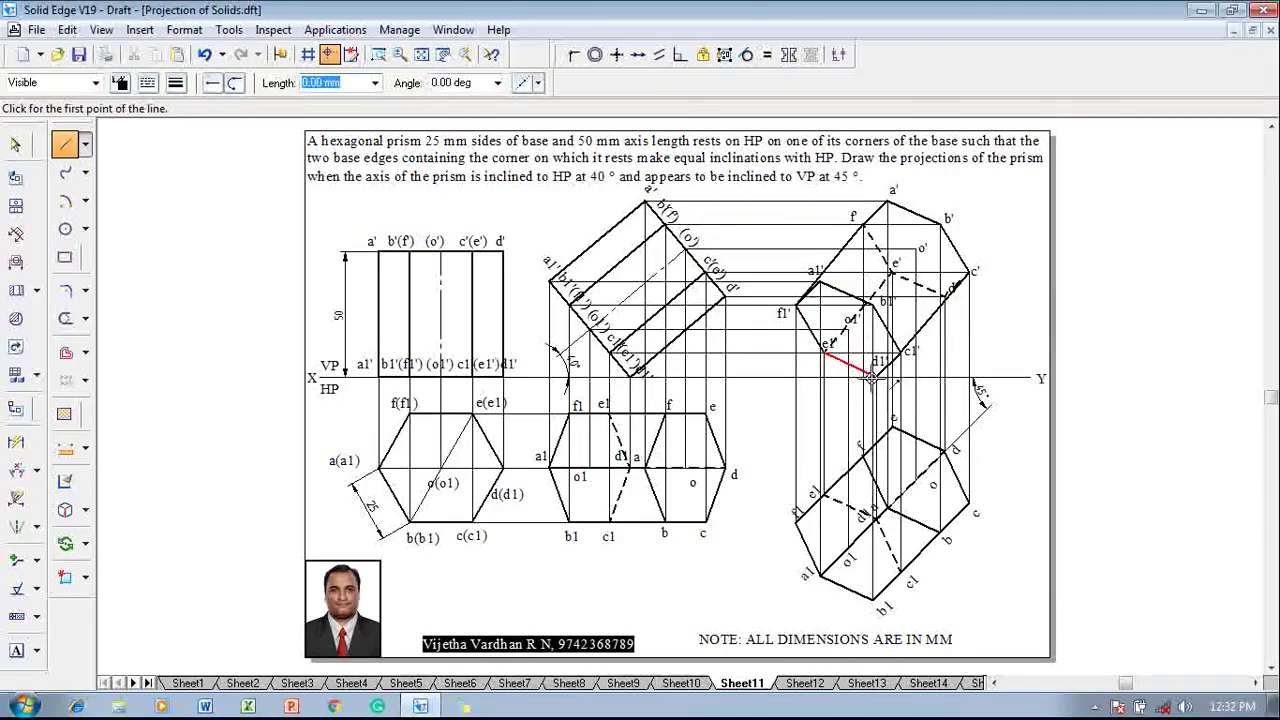
left_click(943, 297)
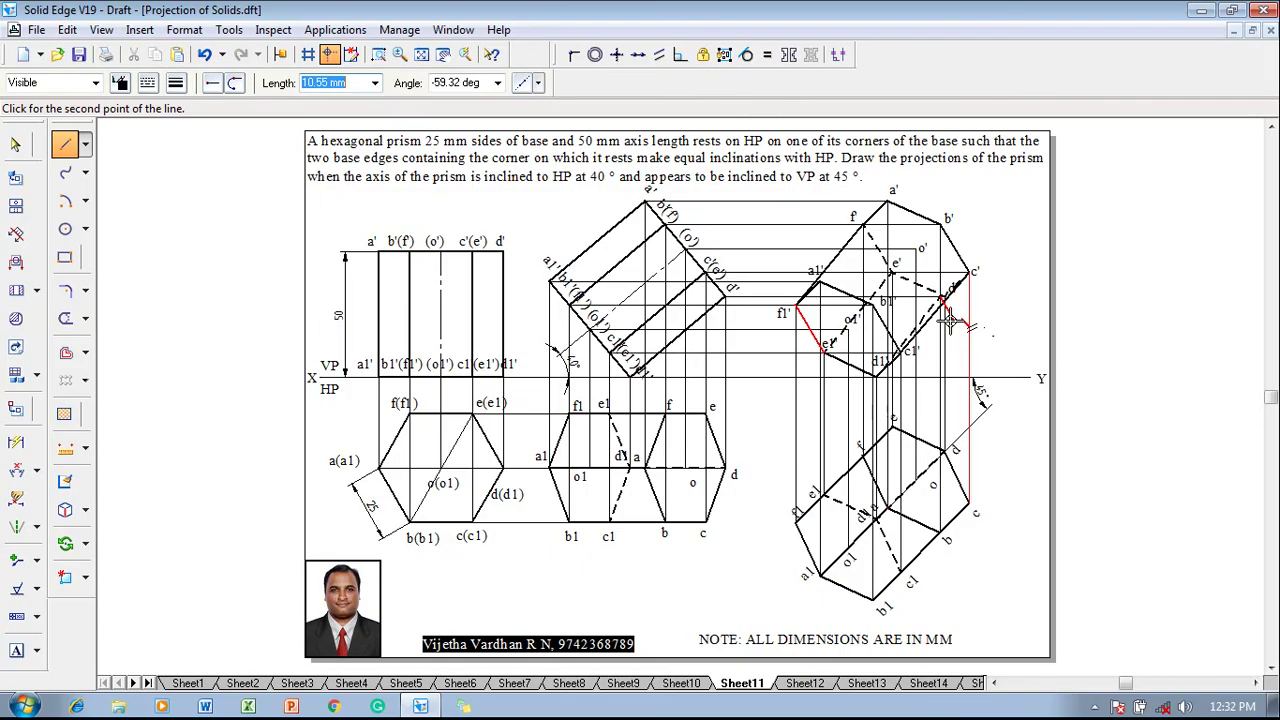
key("Escape")
- Draw the hidden lateral edge from d1' to d' in the final front view as a dashed line
left_click(65, 147)
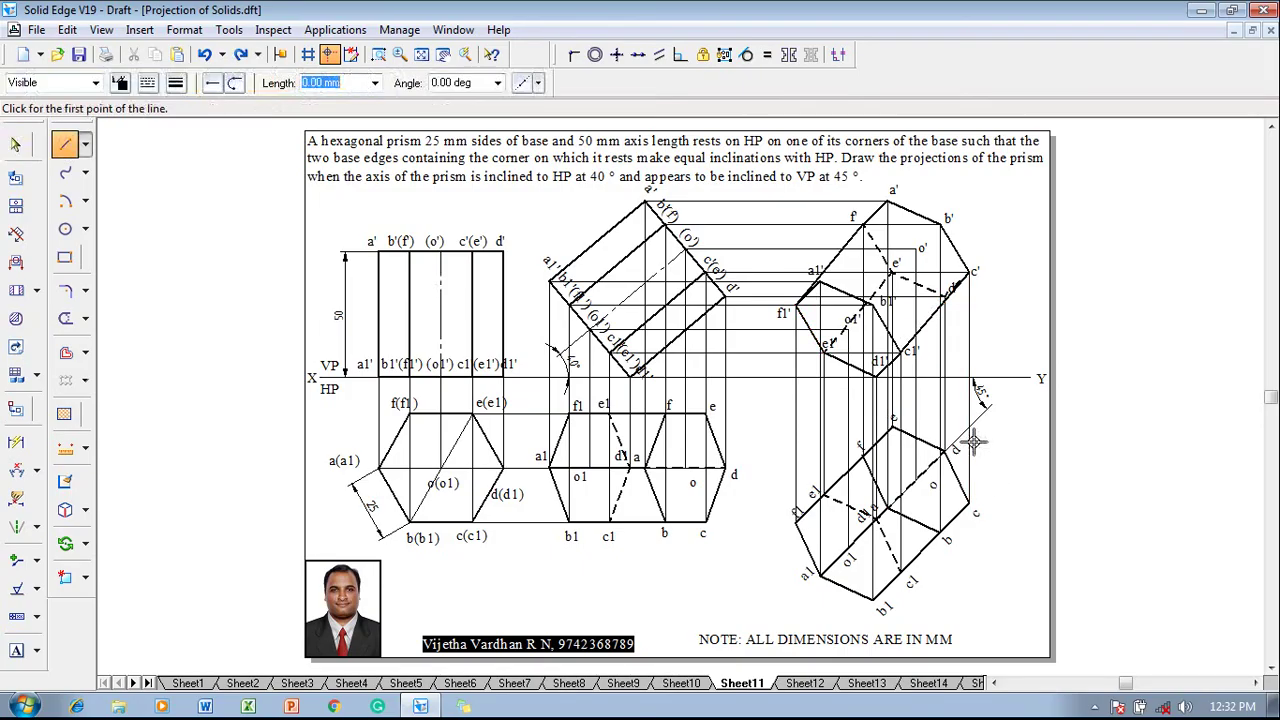
left_click(874, 374)
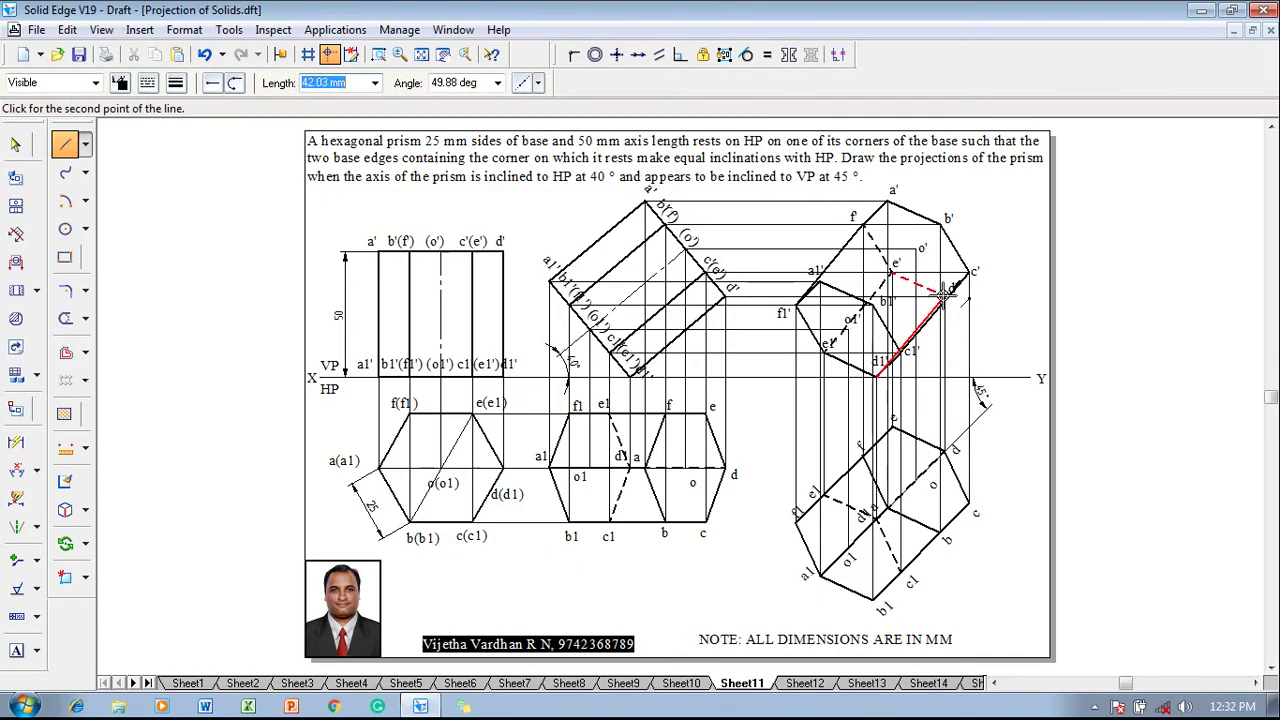
left_click(943, 297)
right_click(971, 337)
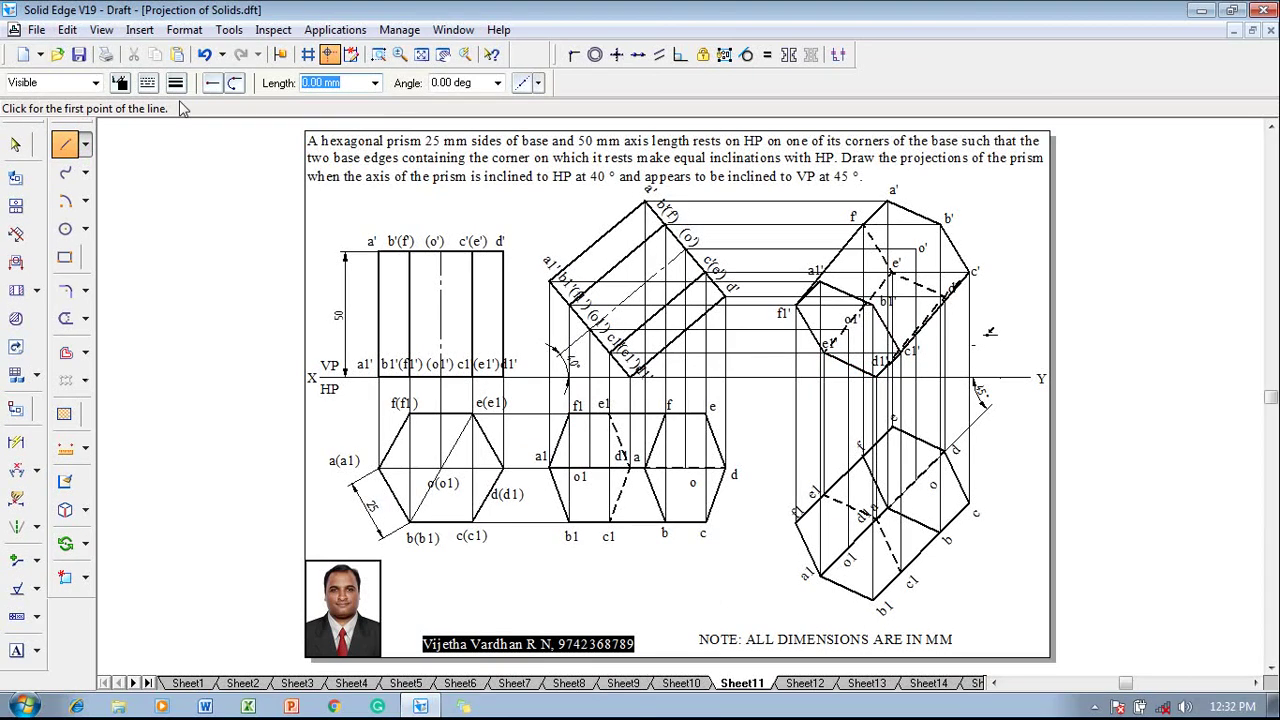
- Draw the visible lateral edges b1'-b' and a1'-a' of the final front view as continuous lines
left_click(148, 83)
left_click(152, 88)
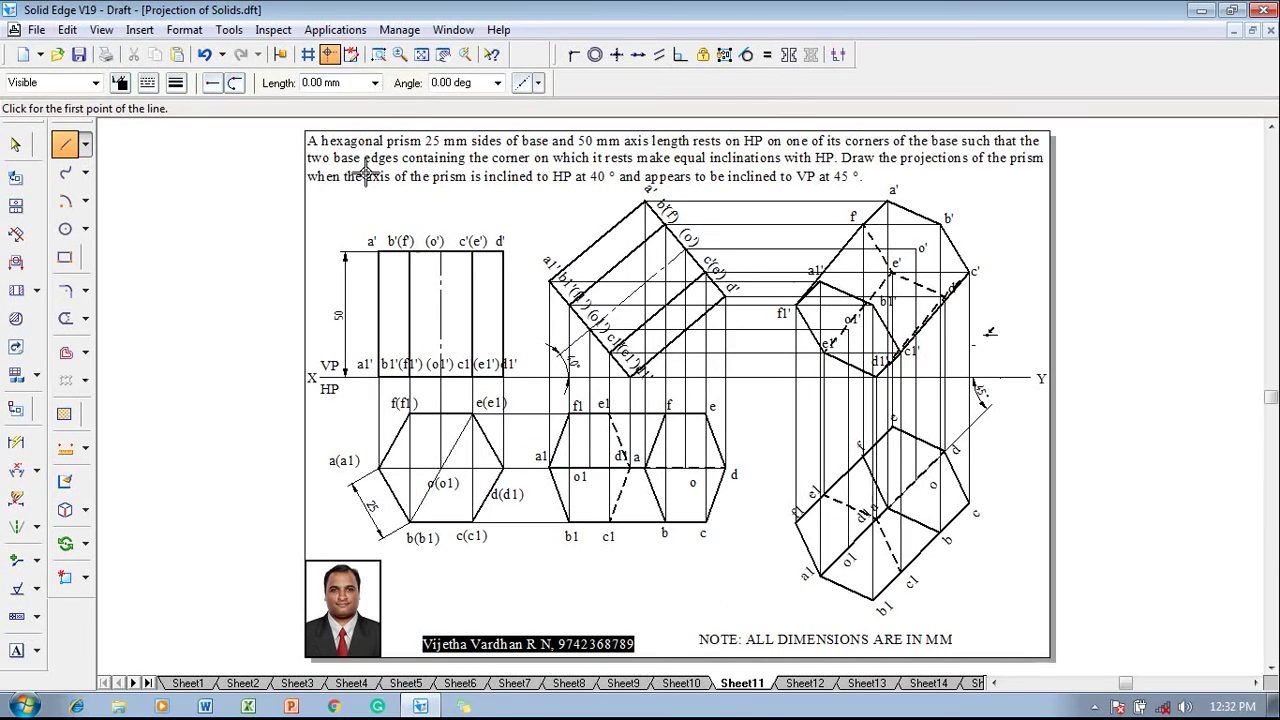
left_click(875, 300)
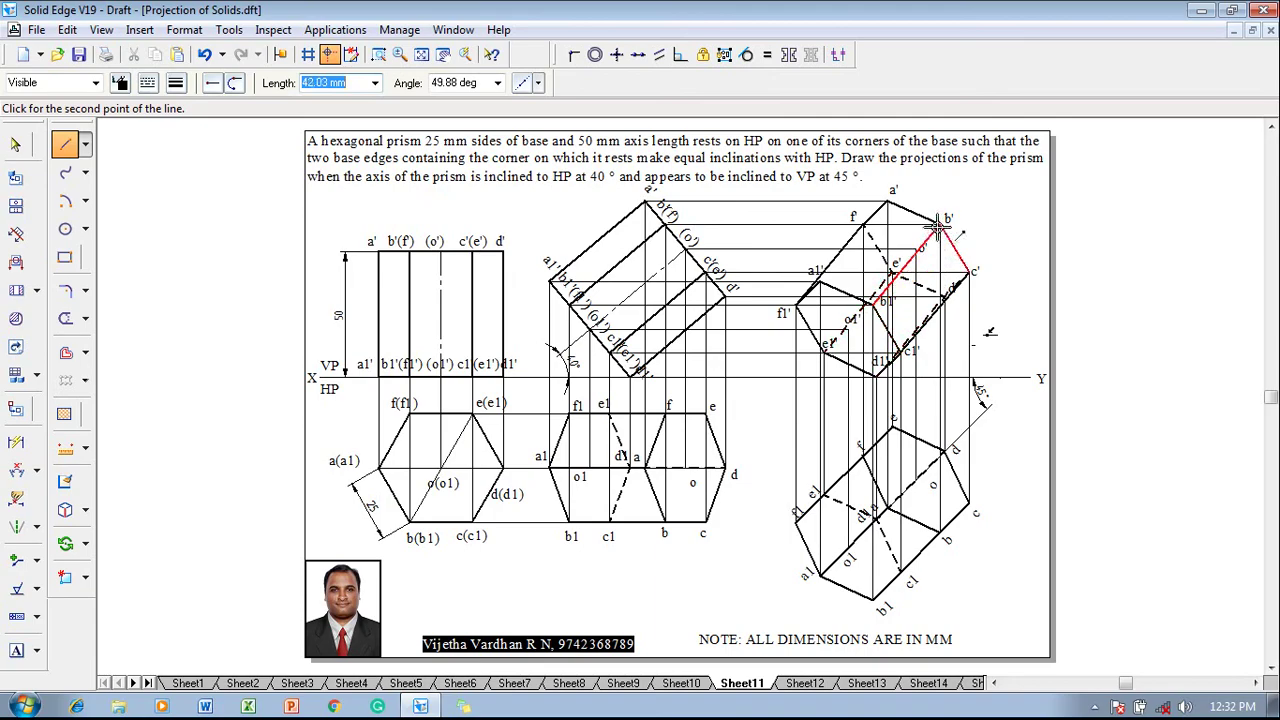
left_click(942, 226)
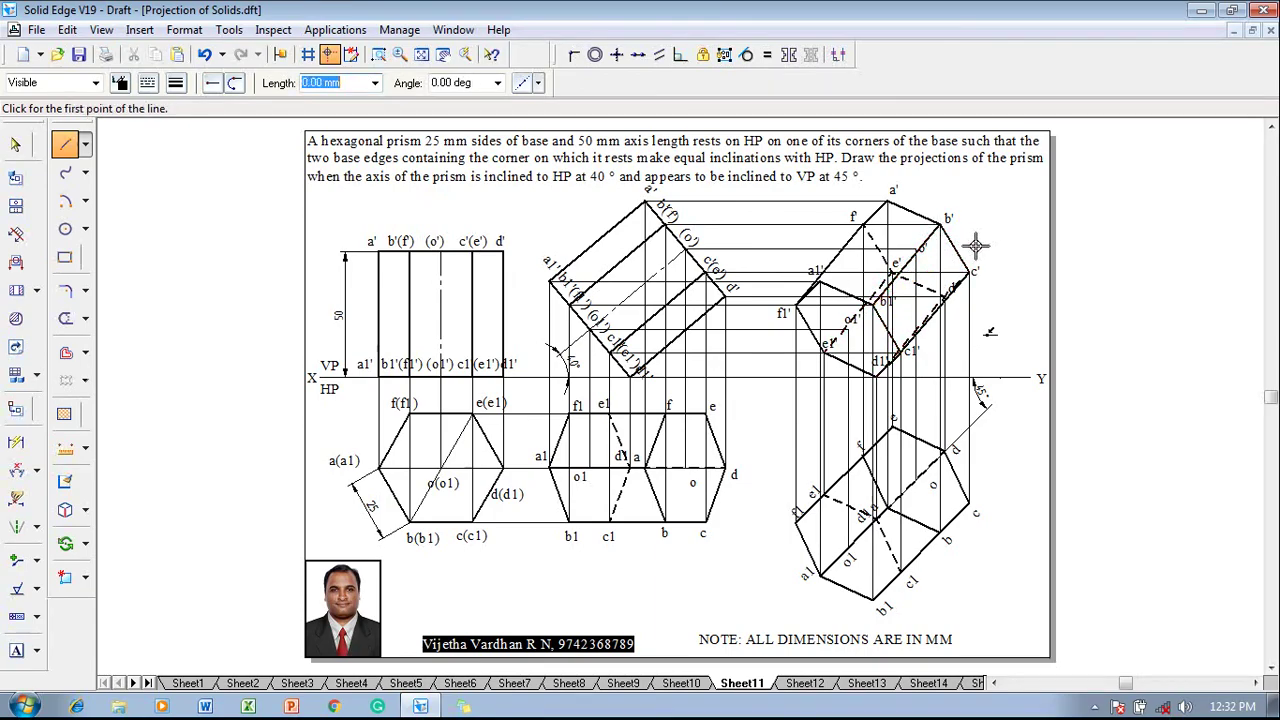
left_click(818, 282)
left_click(888, 205)
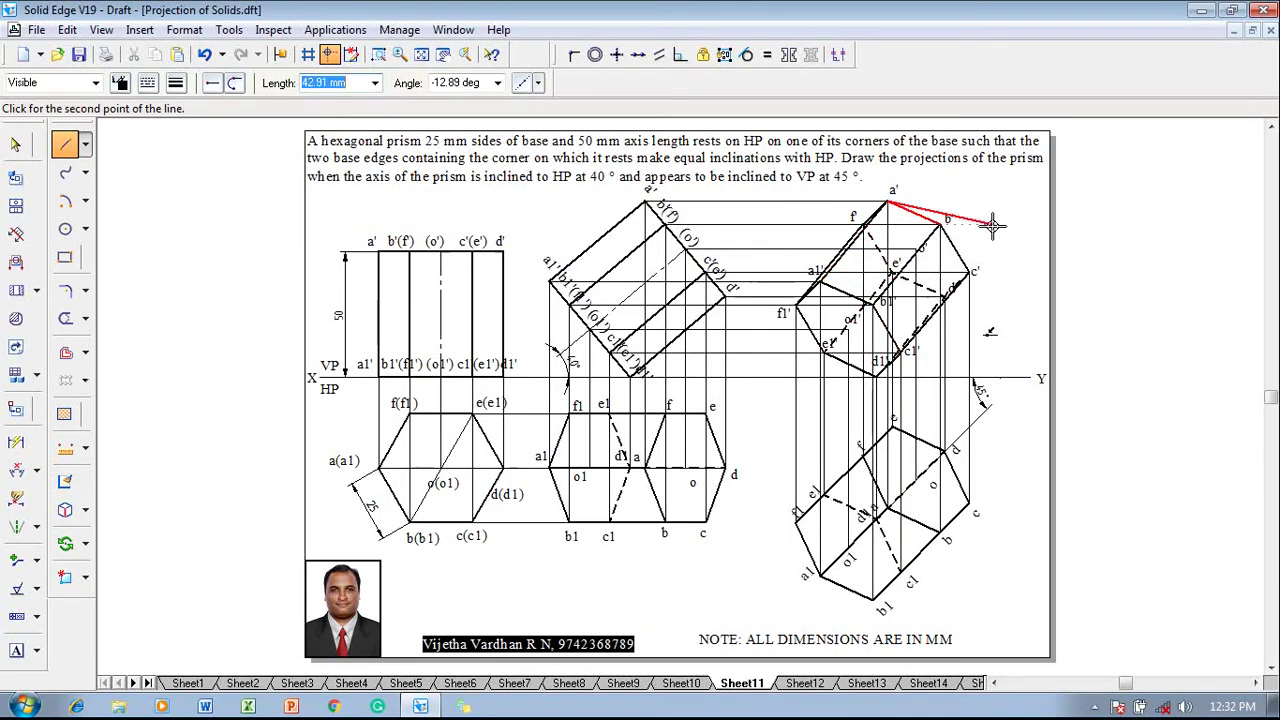
right_click(989, 240)
key("Escape")
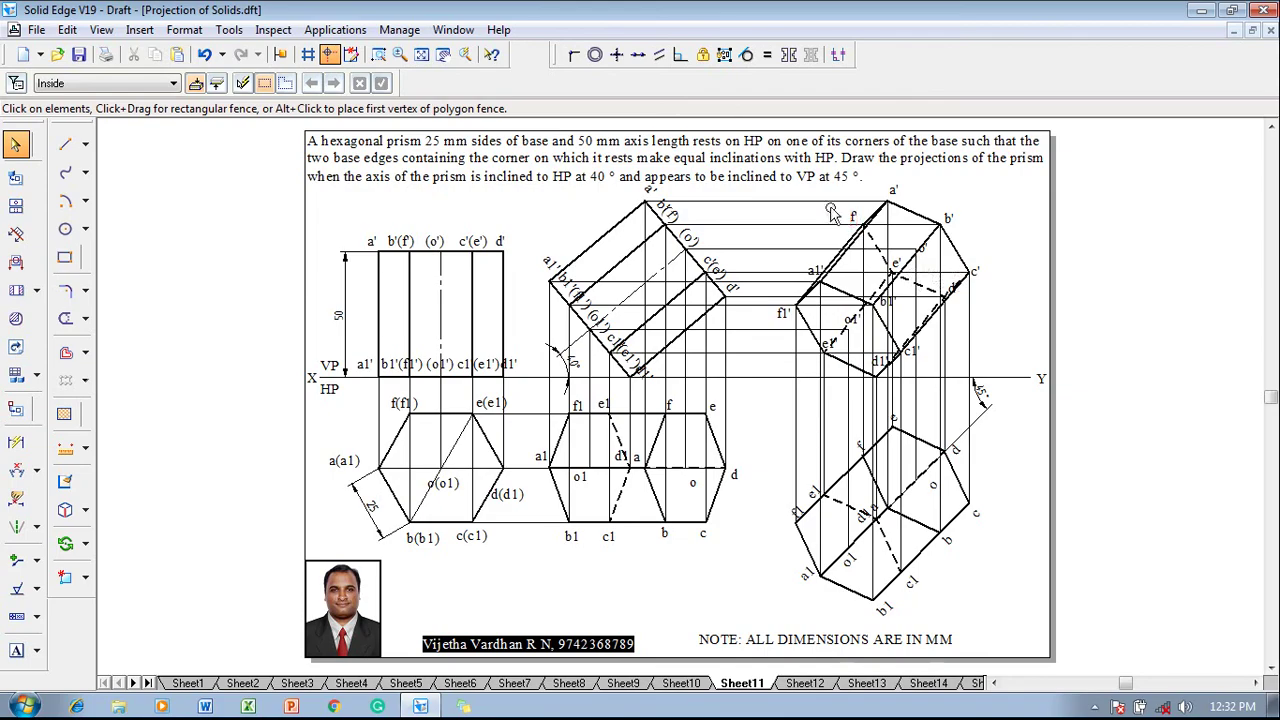
left_click(913, 279)
- Draw the prism's axis from o1' to o' in the final front view as a thin 0.25 mm line
left_click(65, 144)
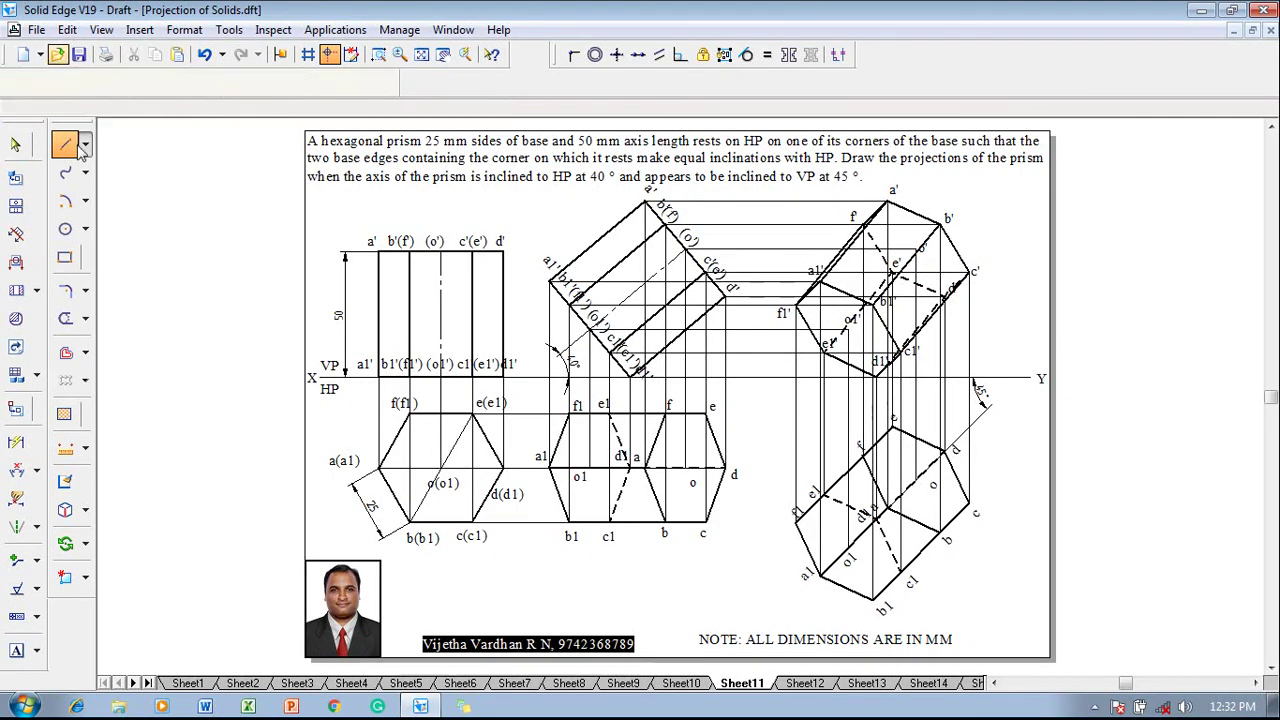
left_click(147, 82)
left_click(181, 111)
left_click(175, 82)
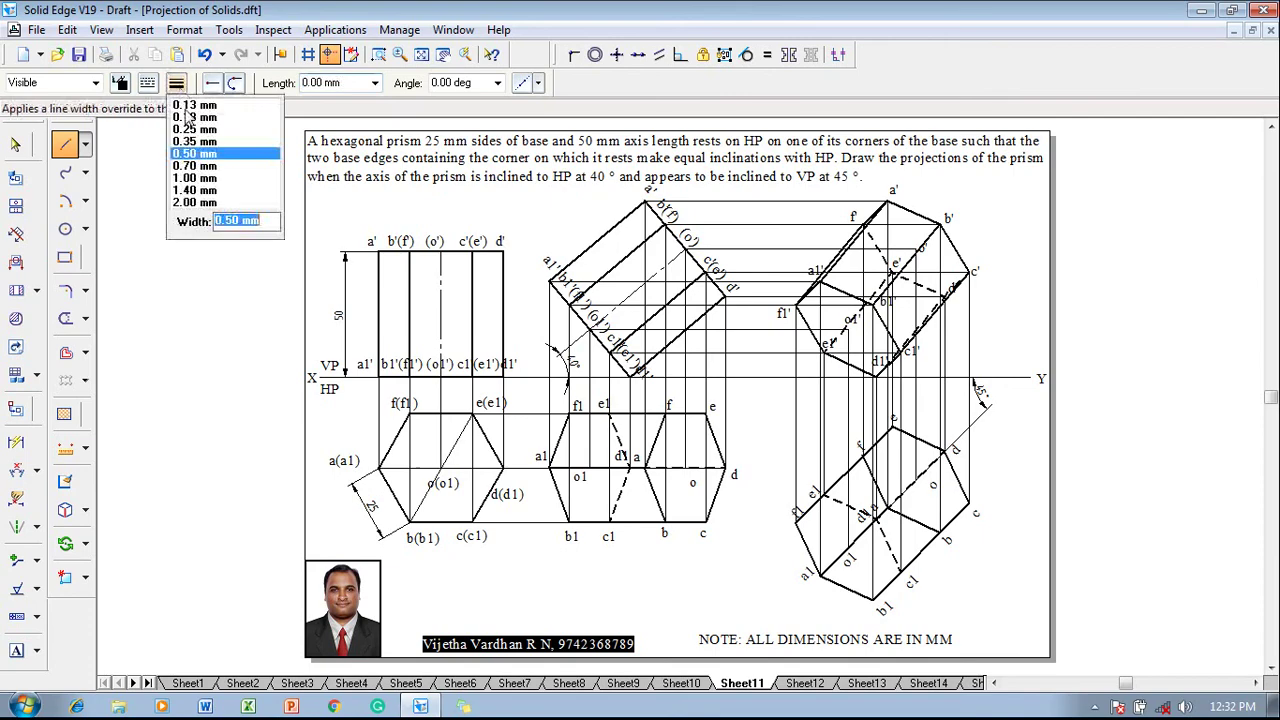
left_click(209, 130)
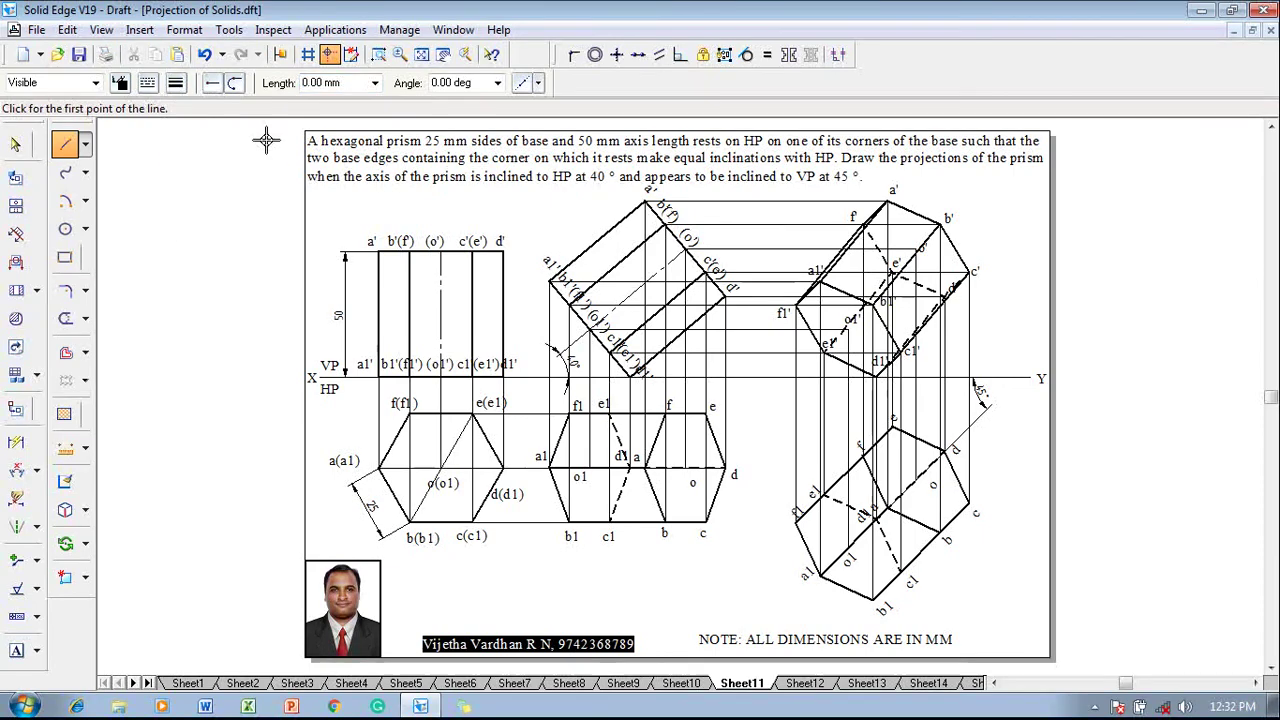
left_click(826, 344)
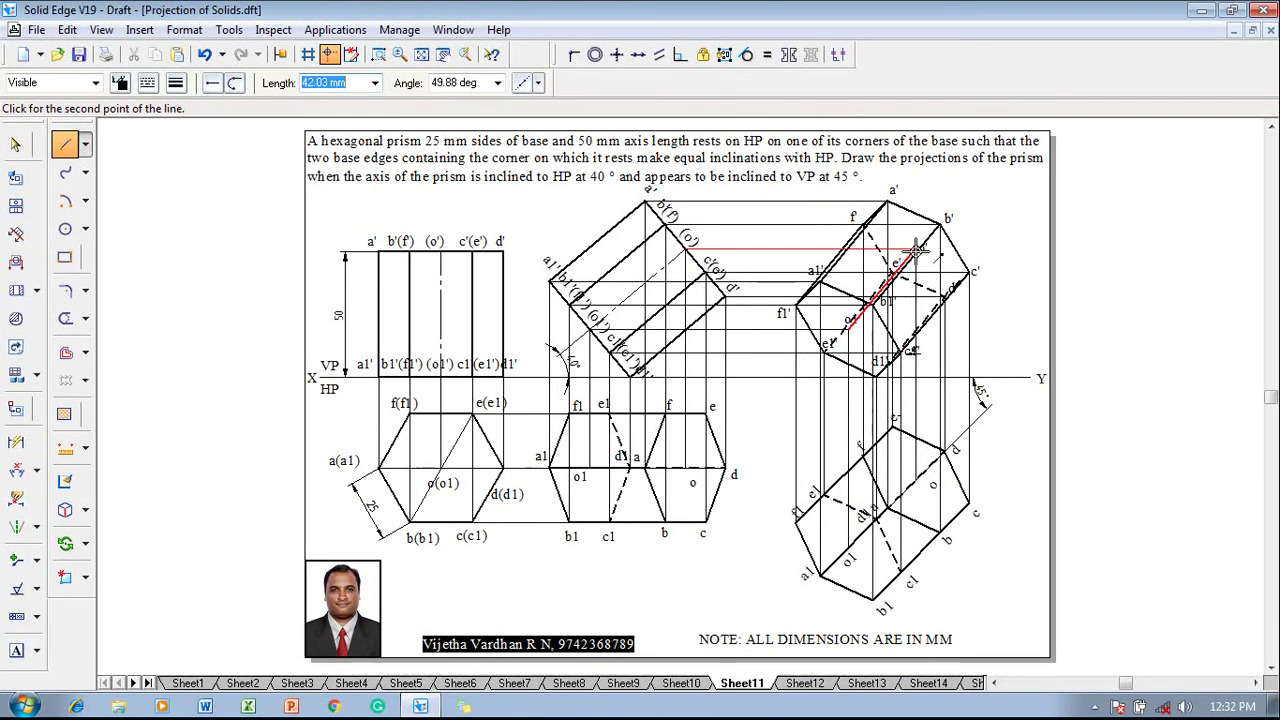
key("Escape")
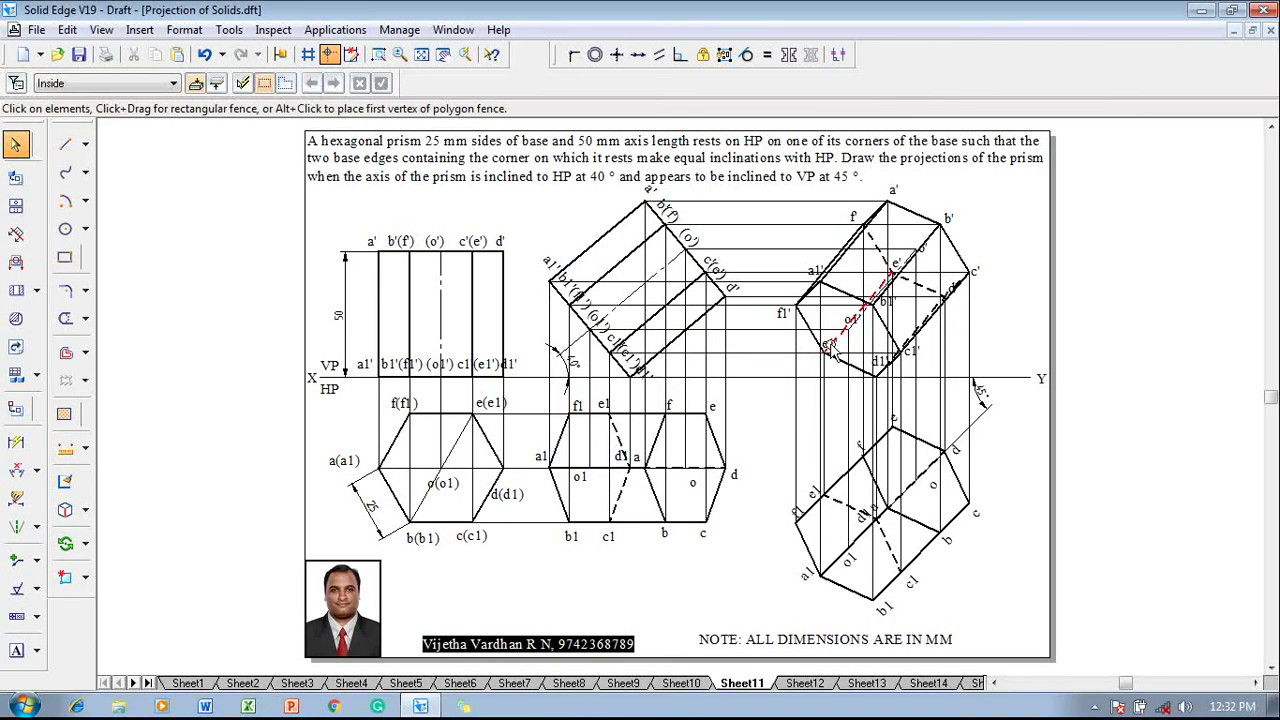
- Move the labels e1', o', d' and o1' of the final front view clear of the drawn lines
left_click_drag(843, 350, 823, 362)
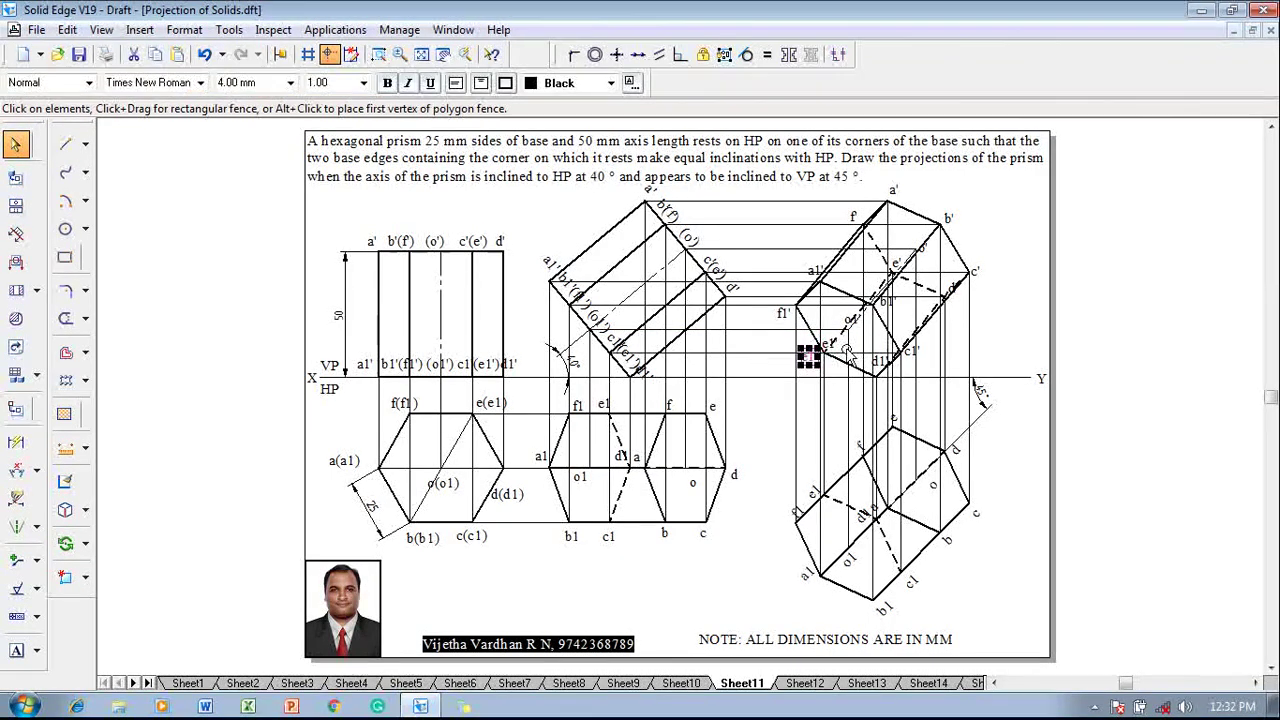
left_click(934, 264)
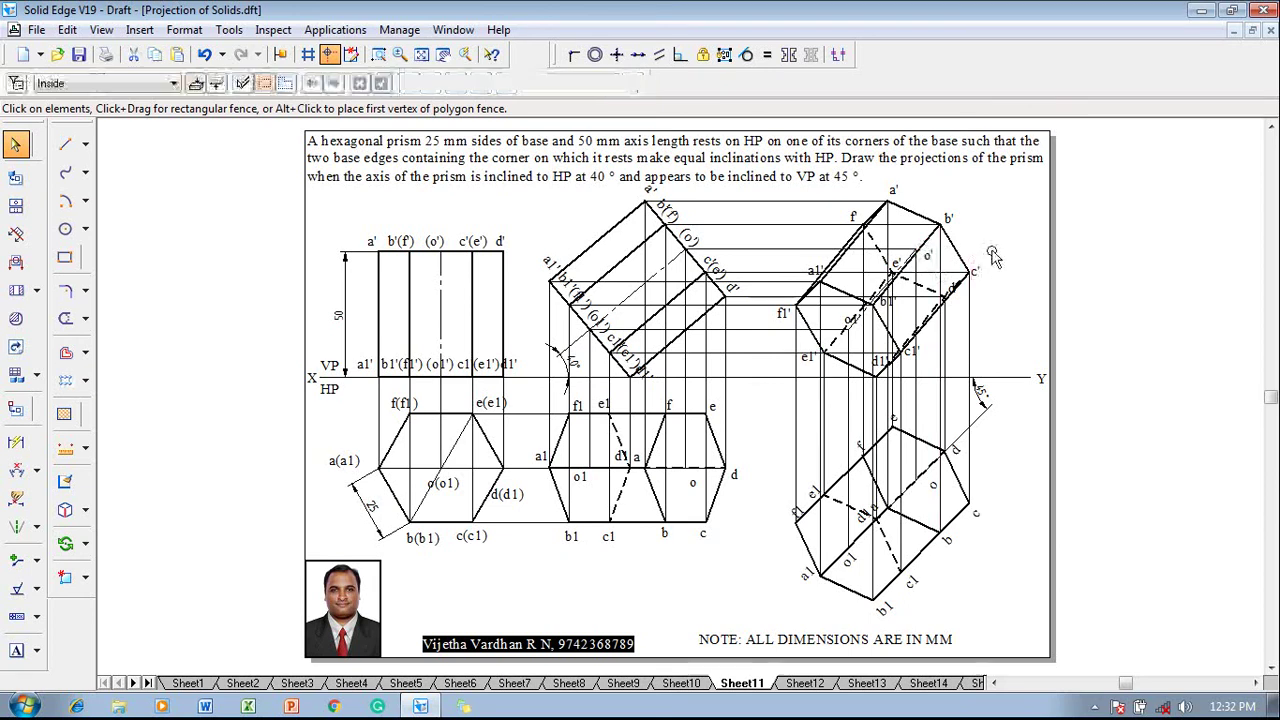
left_click_drag(960, 325, 958, 318)
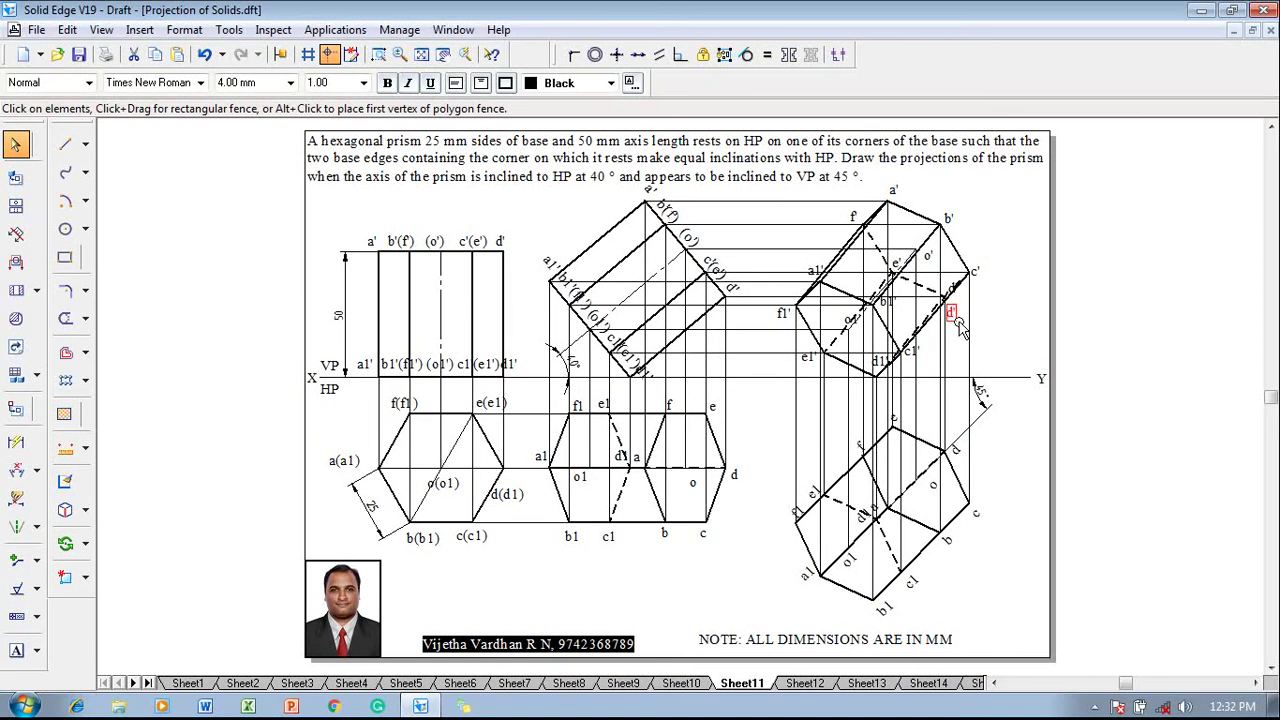
left_click(988, 320)
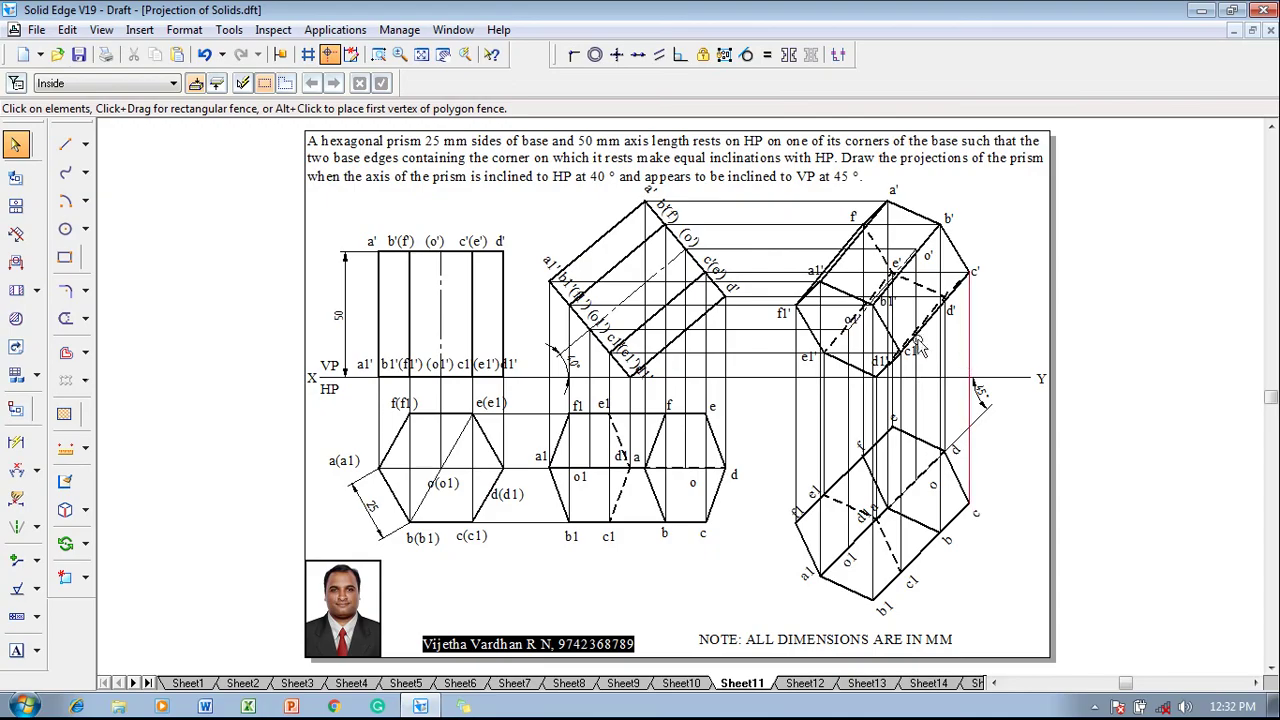
left_click(836, 320)
left_click(988, 333)
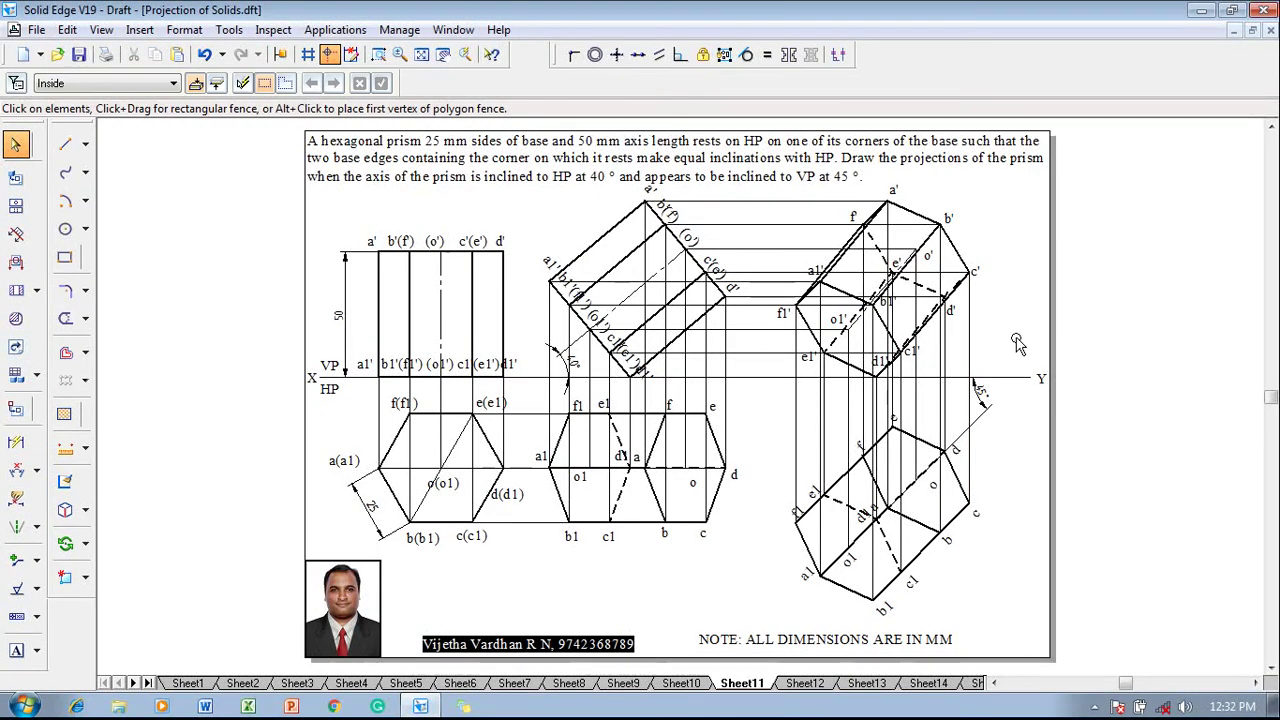